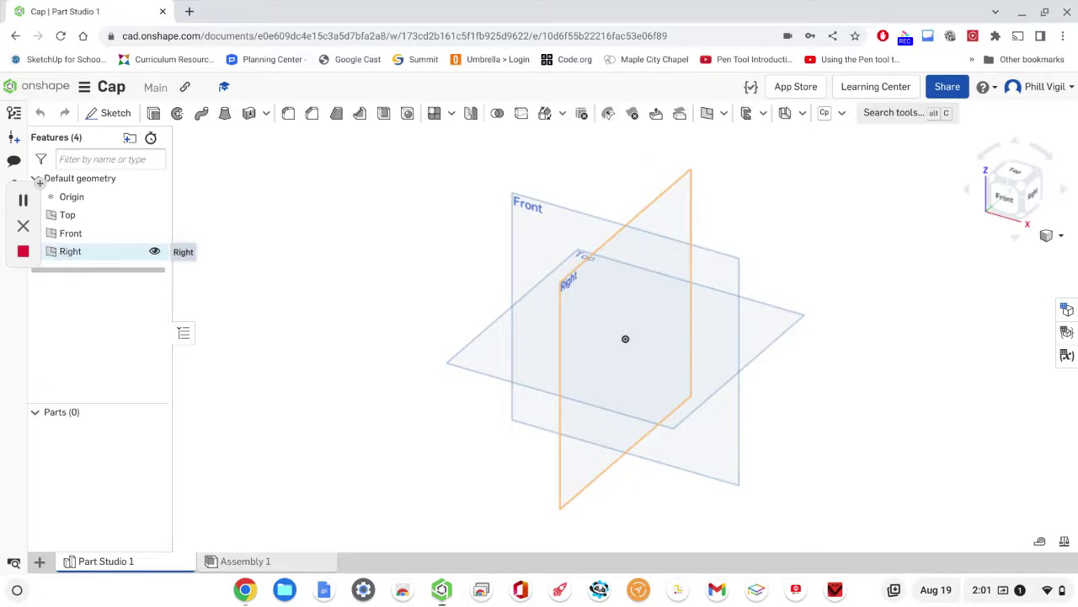
- Start a sketch on the Right plane, view it normal to the sketch plane, and hide the default planes
click(63, 255)
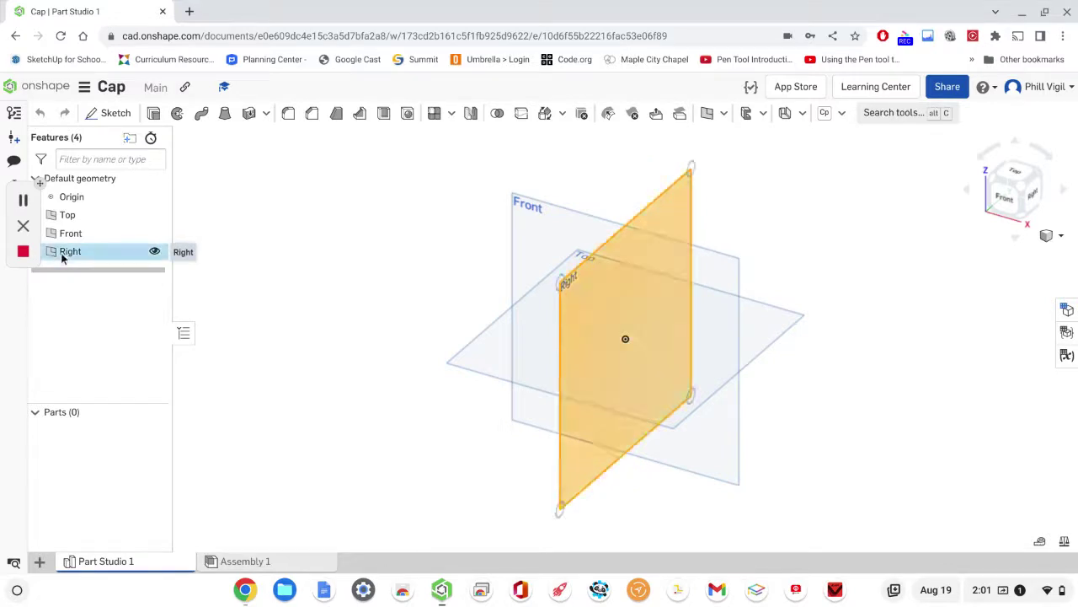
click(116, 113)
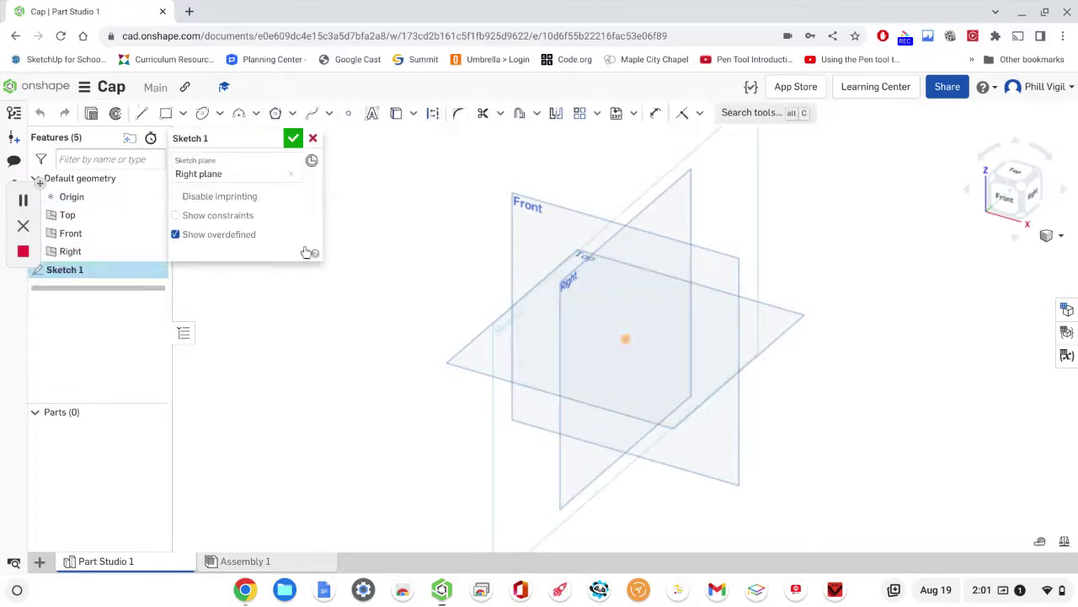
right_click(398, 341)
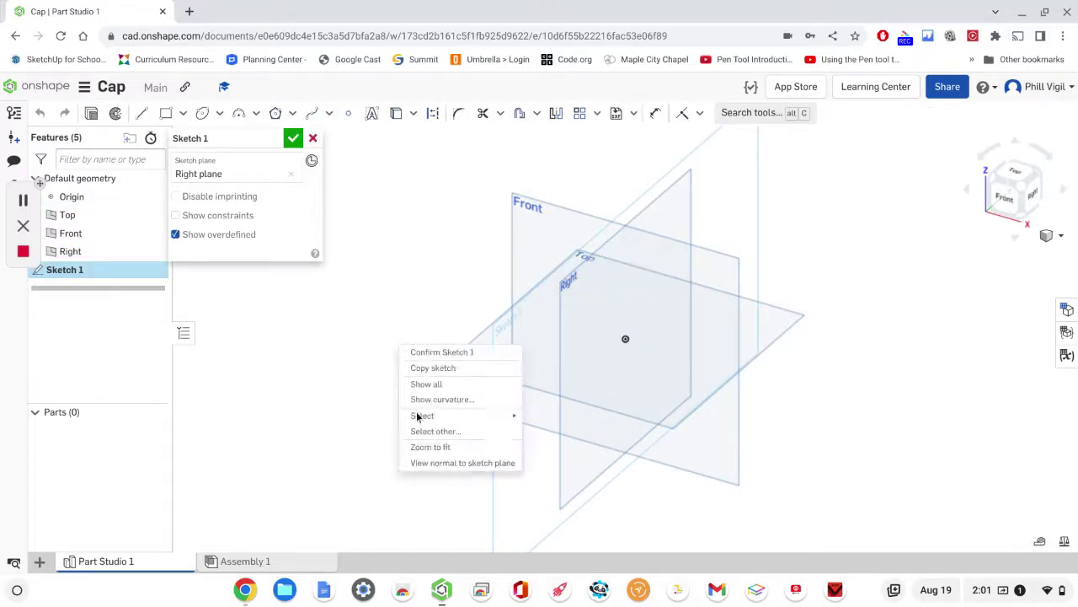
click(436, 464)
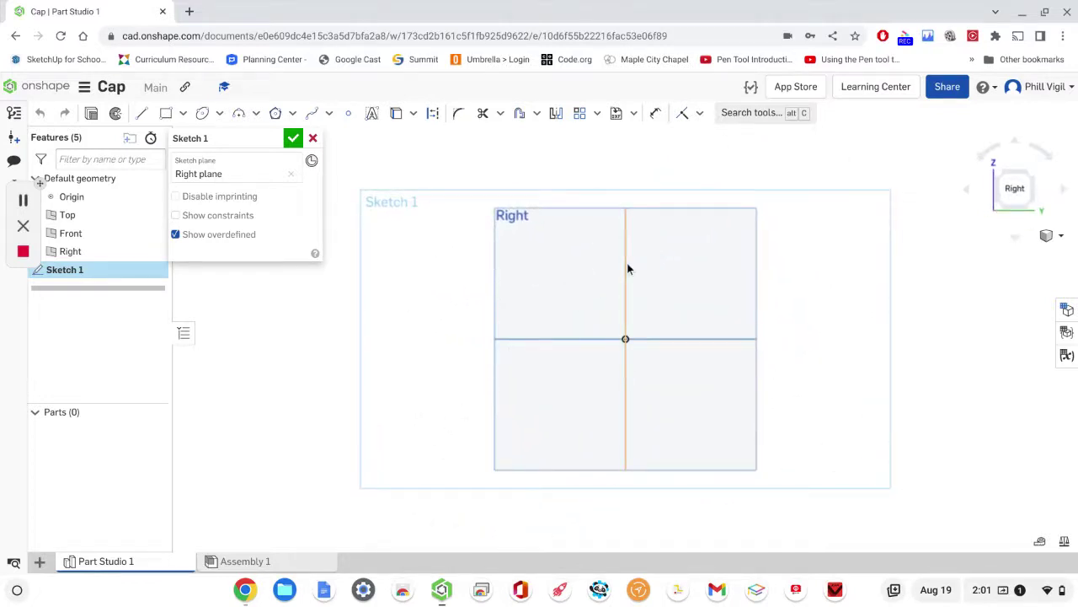
key(p)
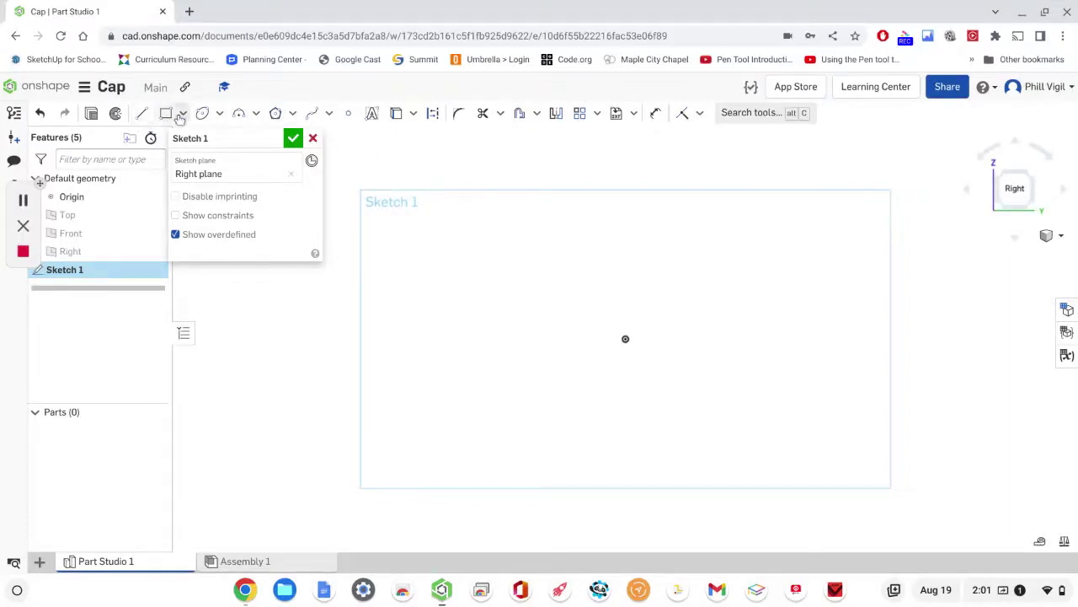
- Draw an upward-bulging three-point arc with a radius of about 52 mm, its endpoints level with the origin on either side
click(240, 114)
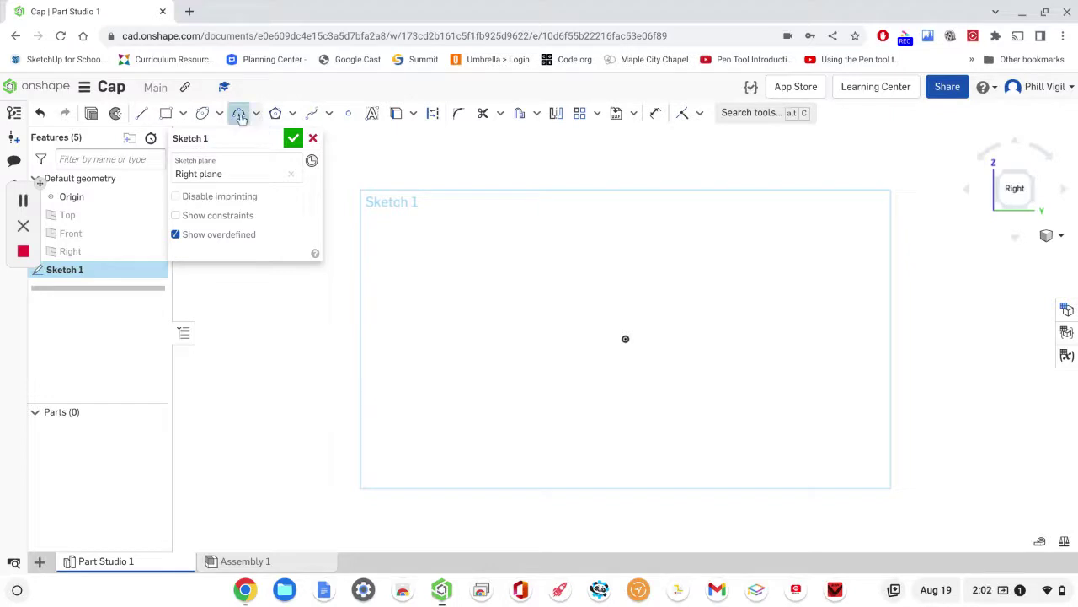
click(625, 338)
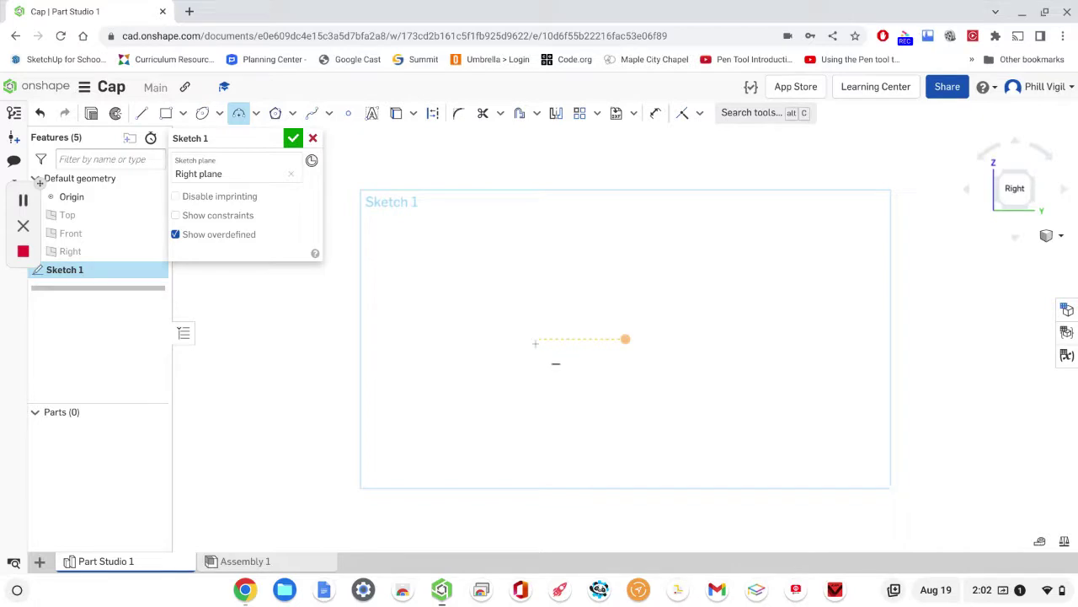
click(515, 339)
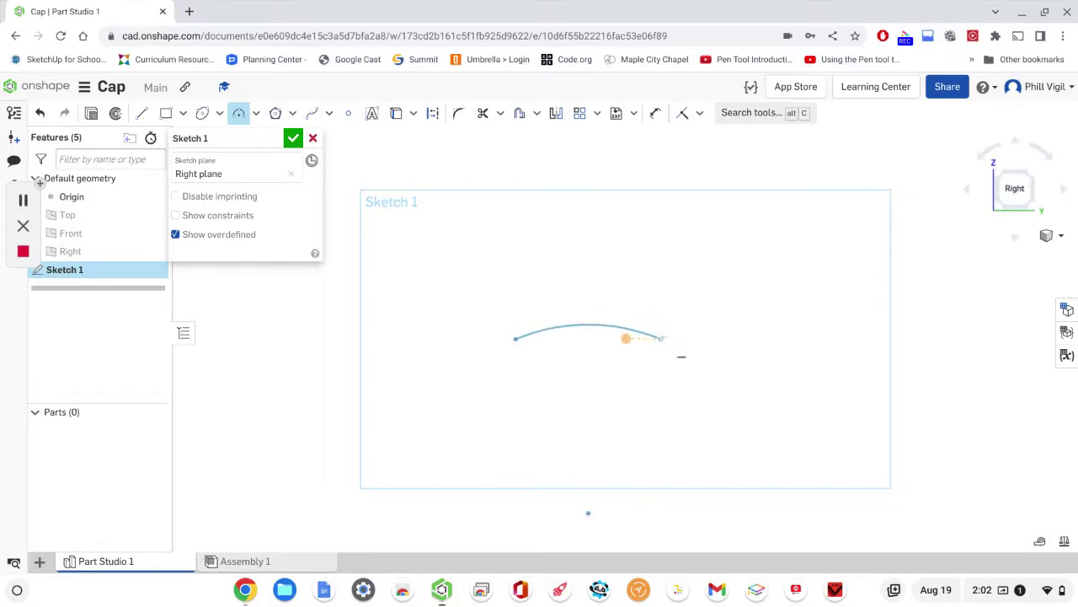
click(662, 338)
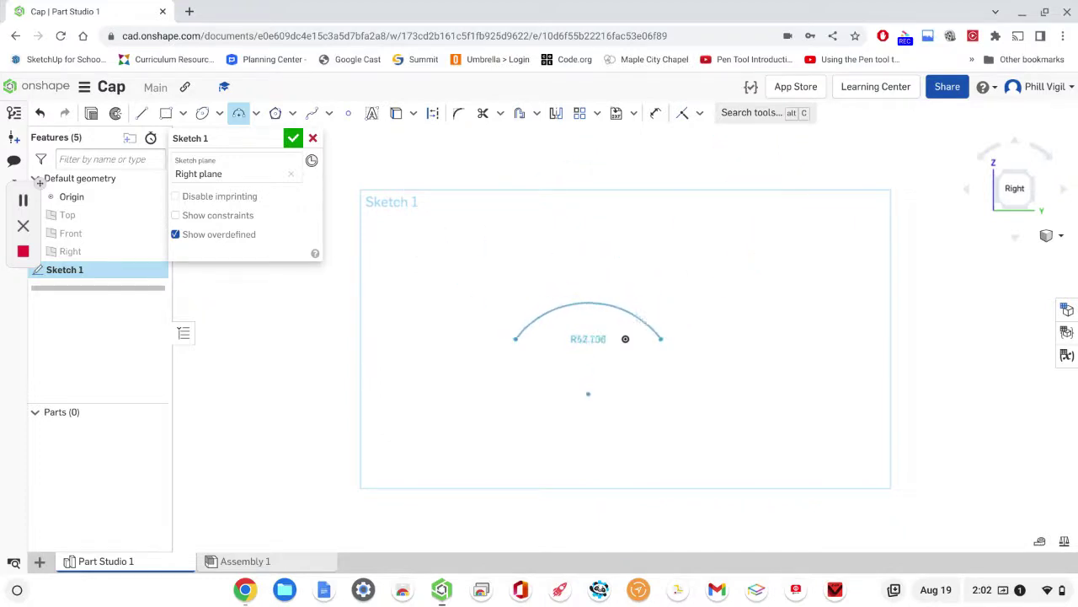
click(637, 317)
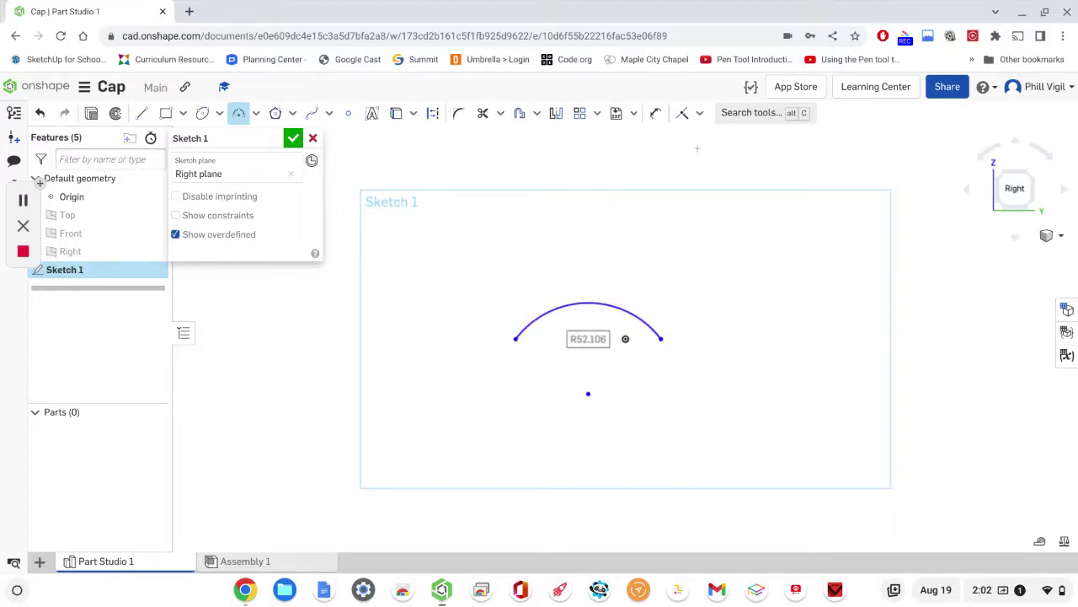
- Try to apply a Symmetric constraint to the arc's two endpoints about the origin
click(700, 113)
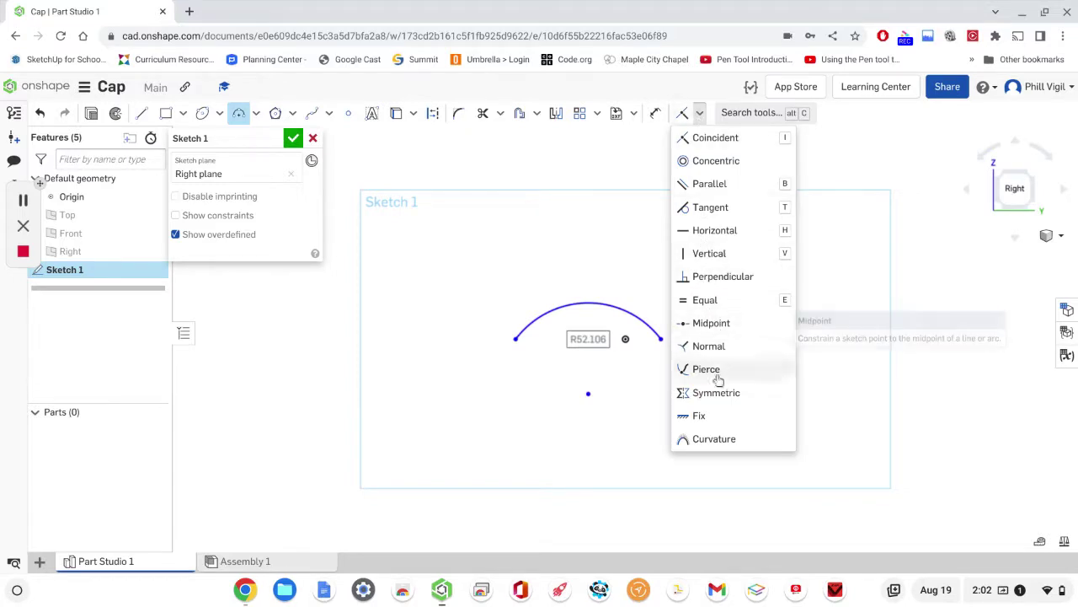
click(706, 401)
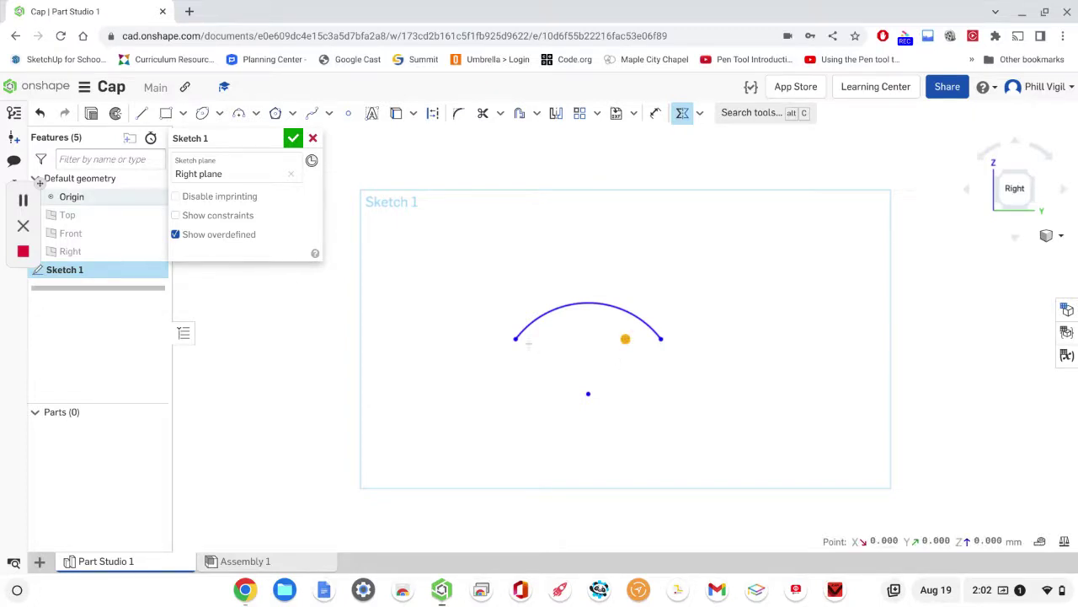
click(516, 339)
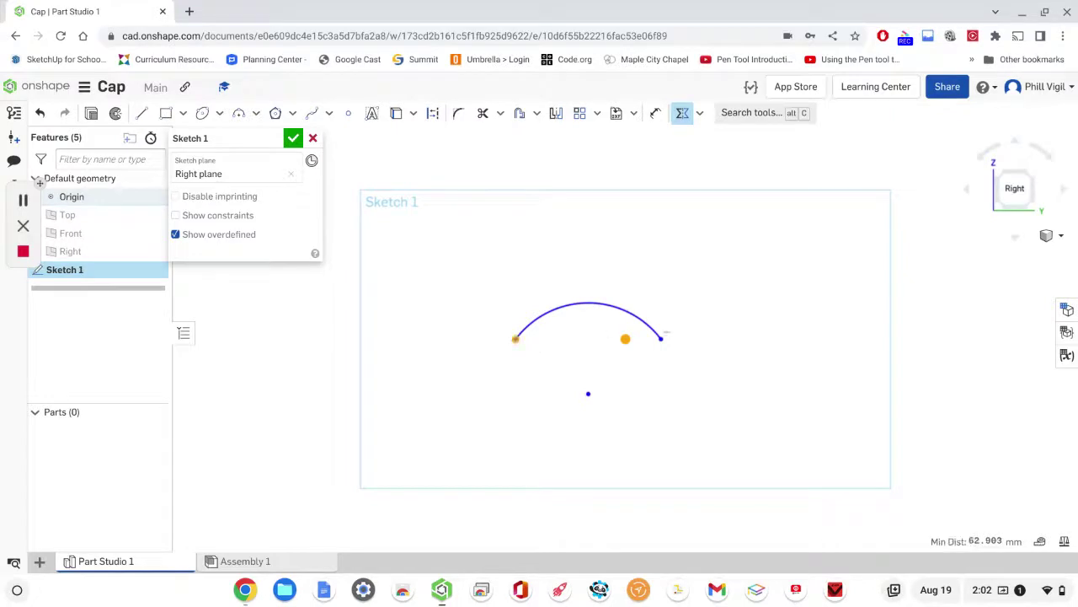
key(y)
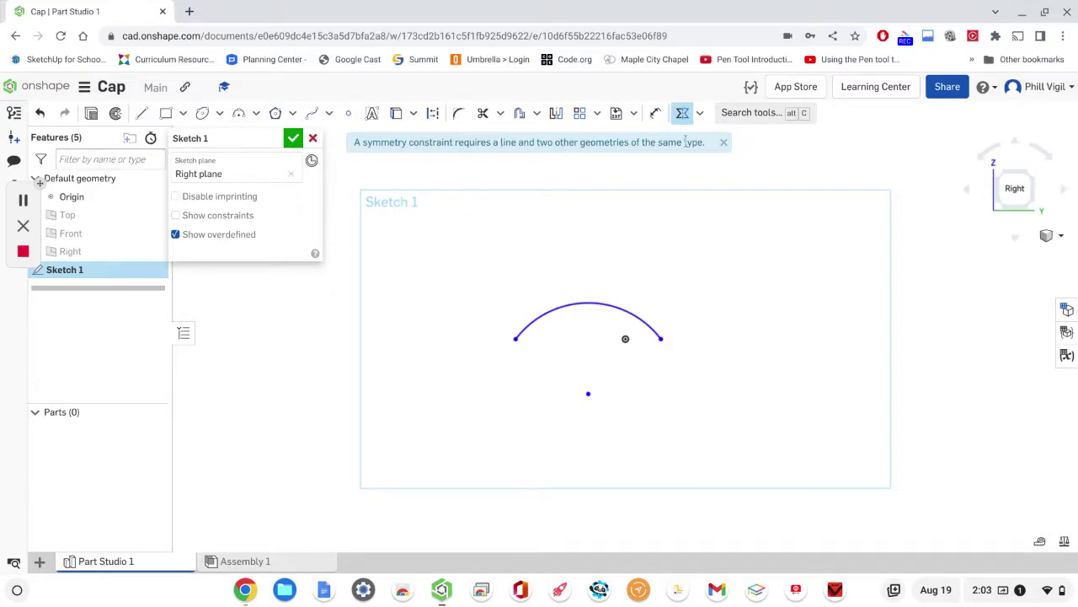
- Show the Front plane and make the arc's two endpoints symmetric about it
click(154, 233)
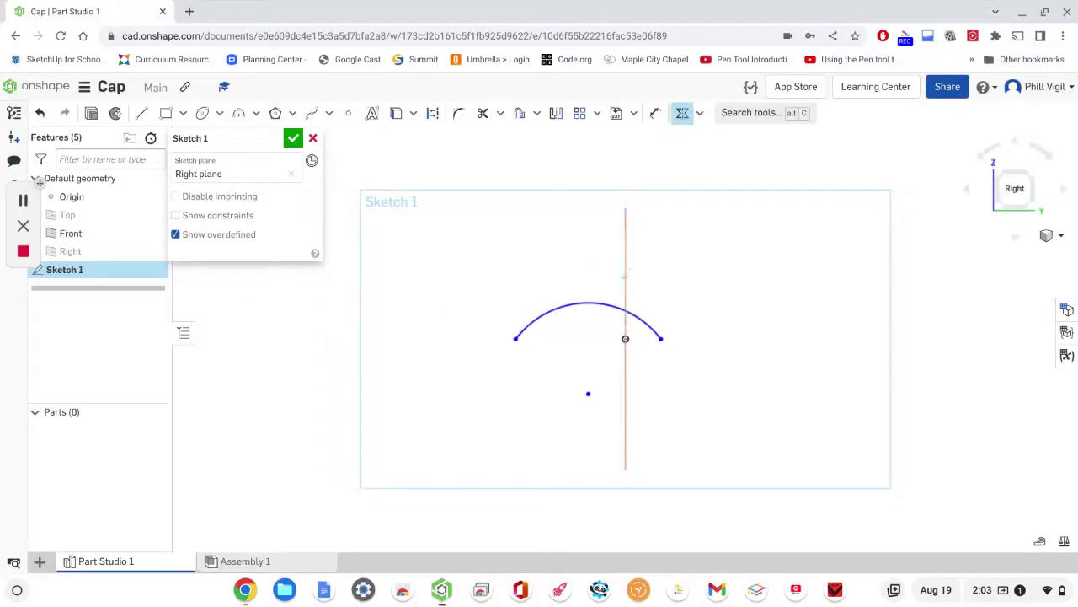
click(625, 278)
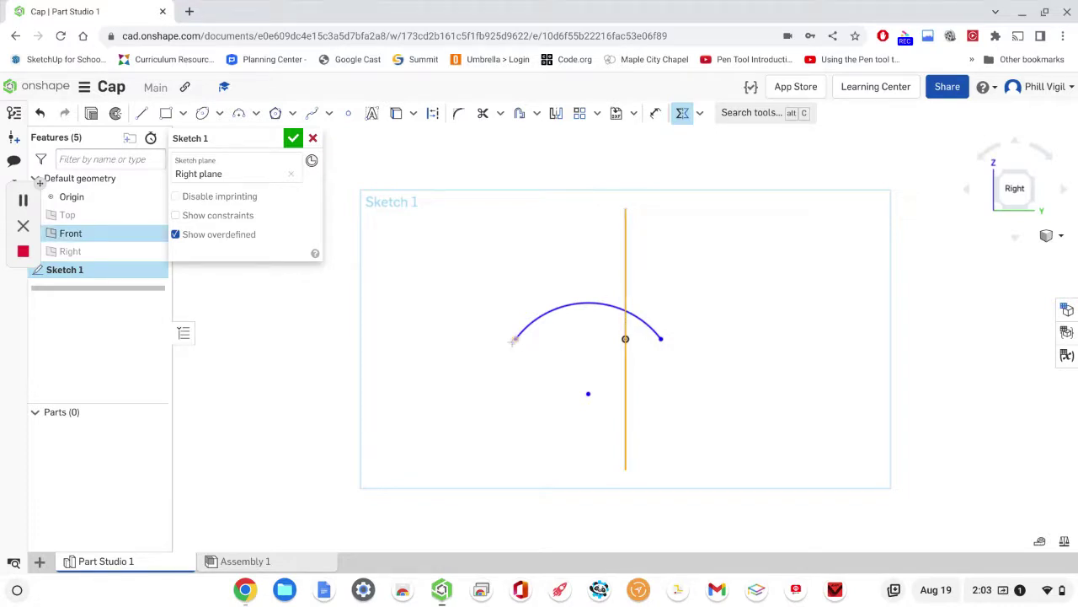
click(516, 339)
click(660, 339)
key(s)
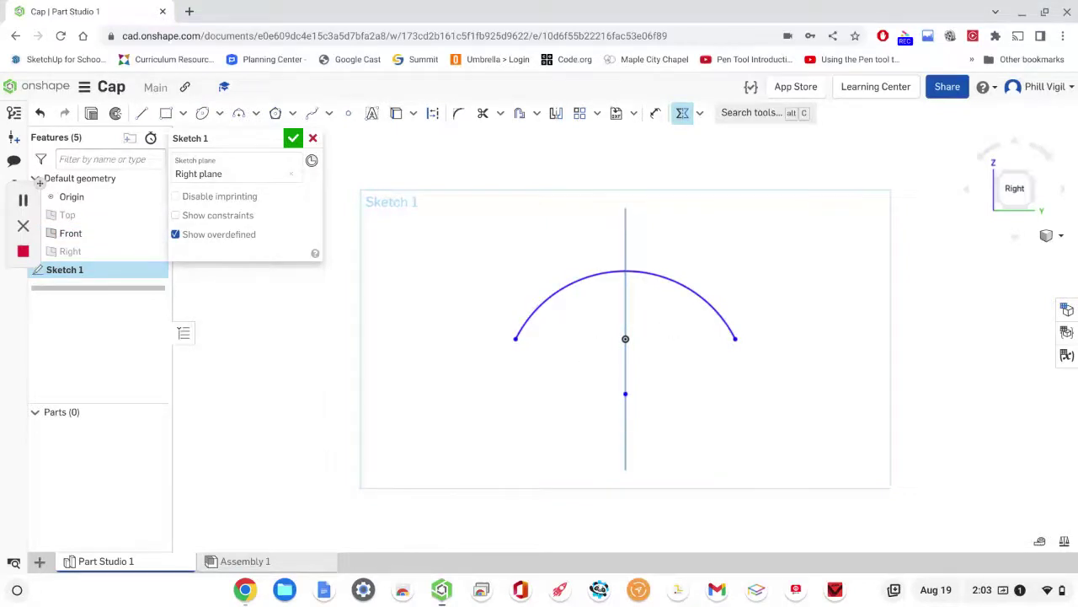
- Dimension the arc's radius as 100 mm
click(656, 113)
click(676, 268)
click(704, 231)
text(100)
key(Return)
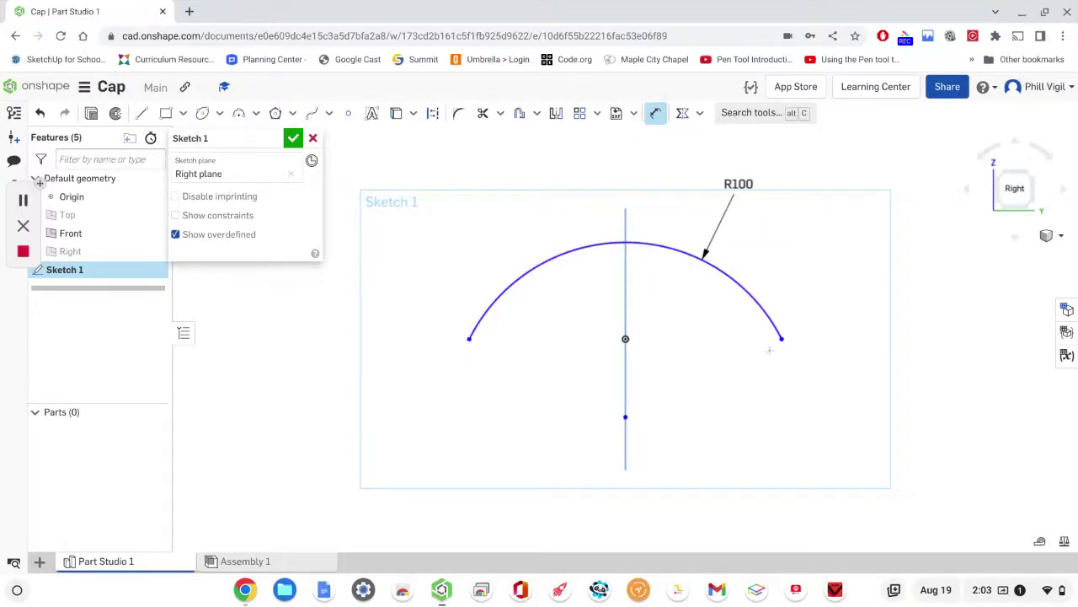
- Dimension the distance between the arc's endpoints as 80 mm and finish the sketch
click(782, 339)
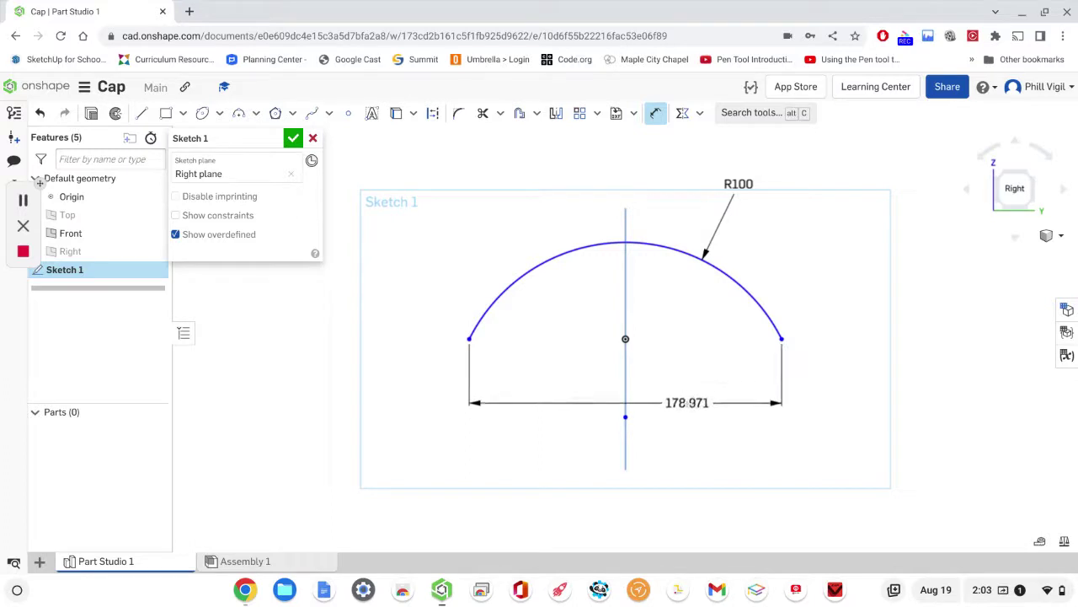
click(687, 403)
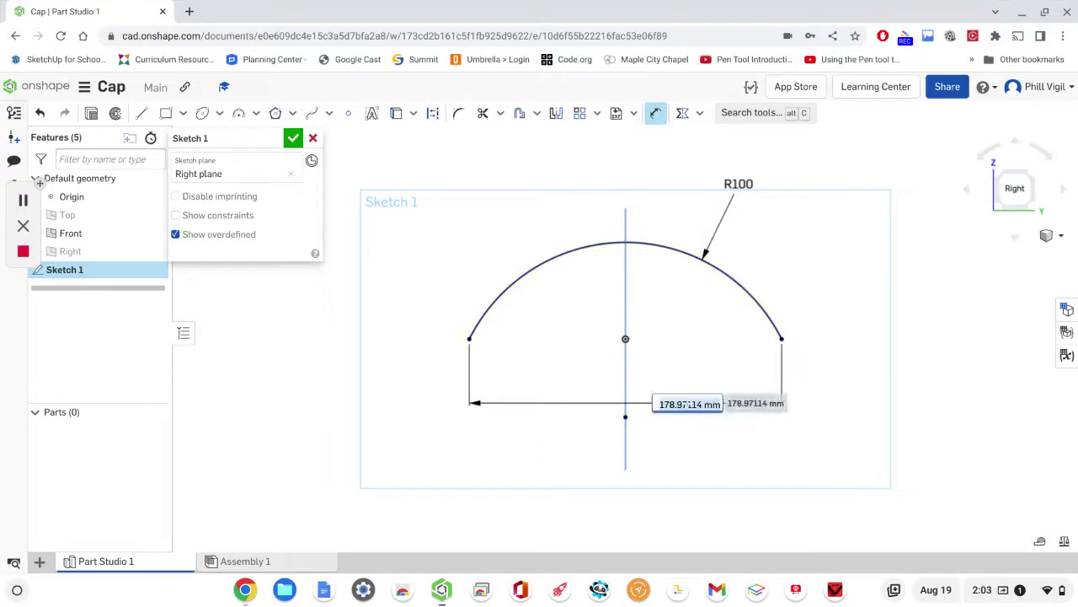
text(80)
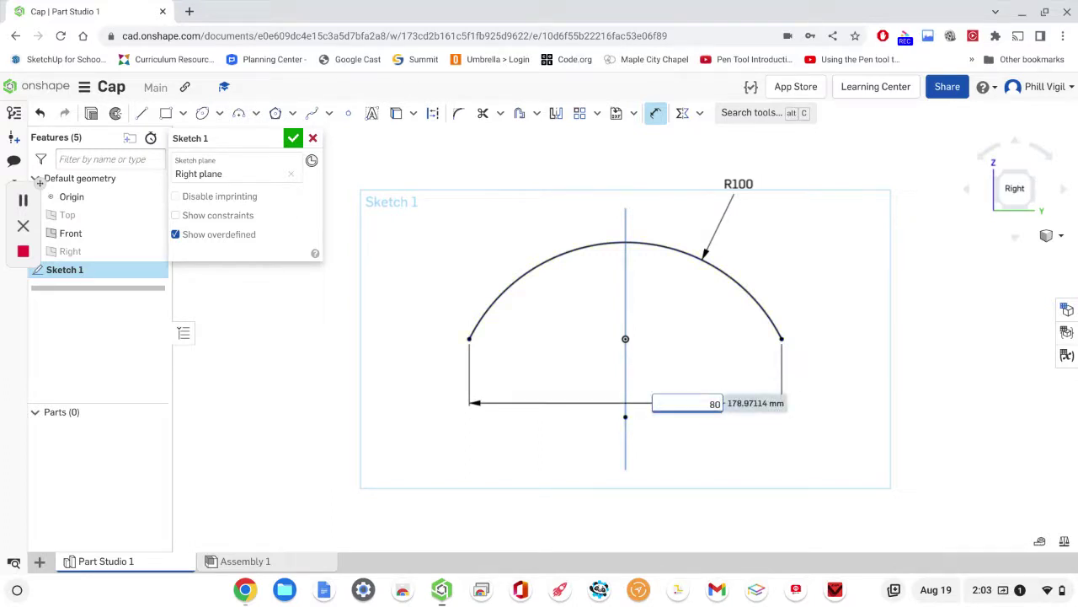
key(Return)
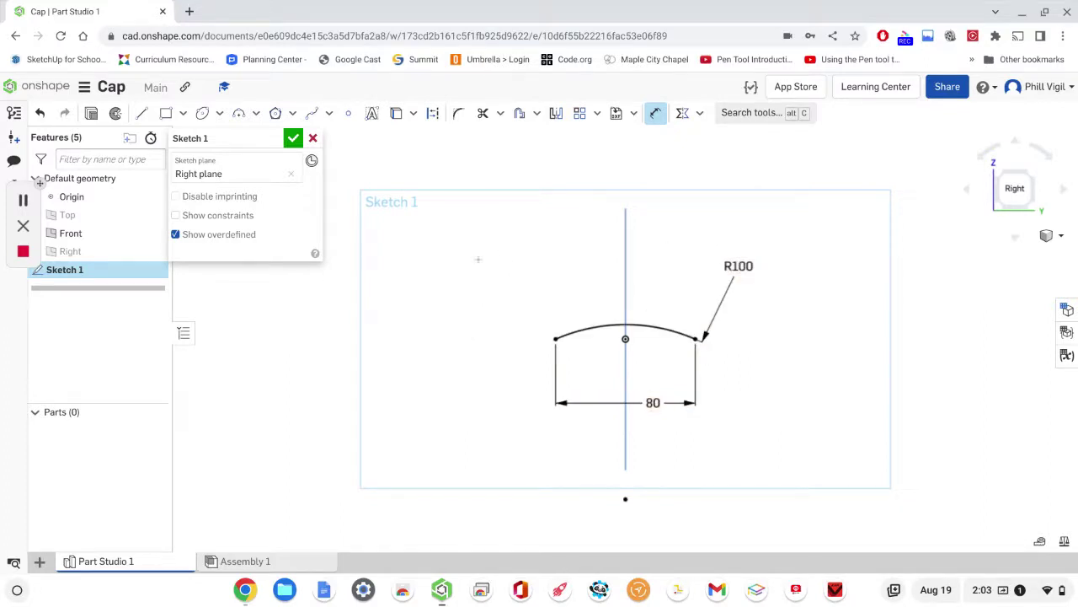
click(294, 138)
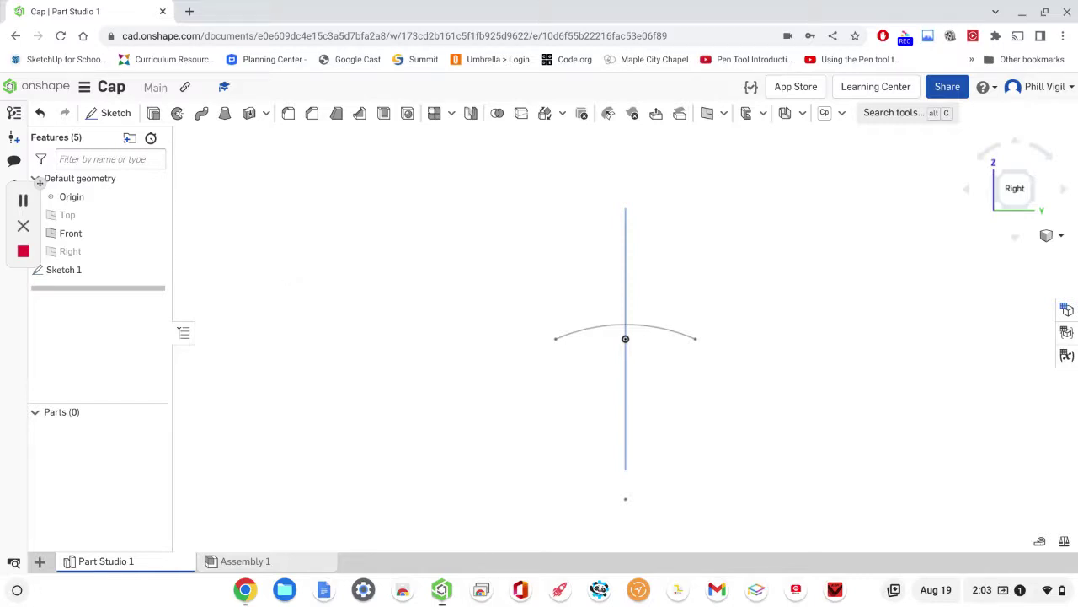
- Start a new sketch on the Front plane and view it normal to the sketch plane
click(74, 239)
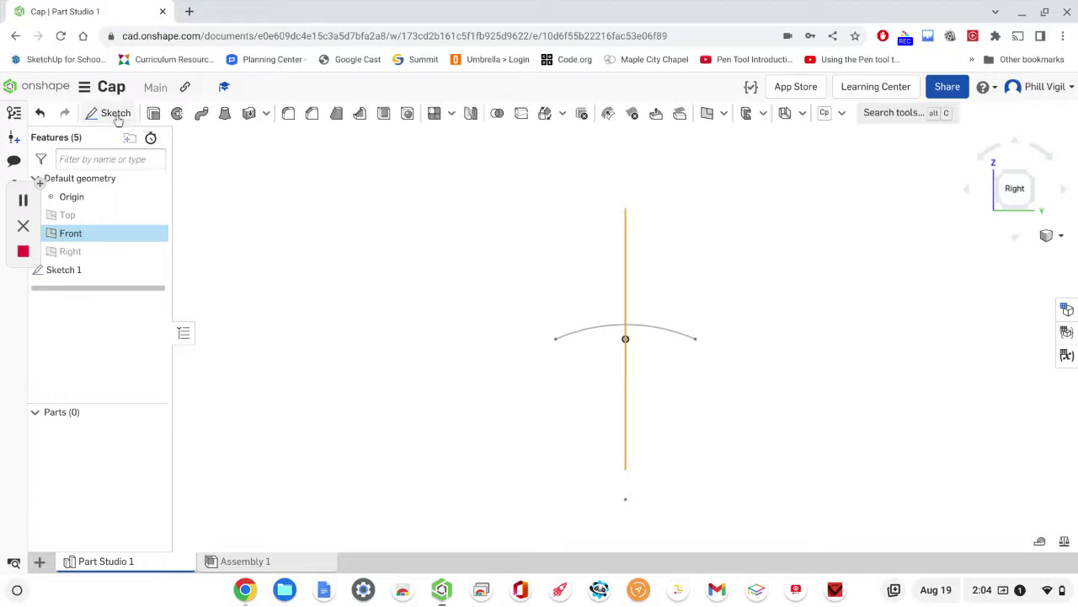
click(249, 252)
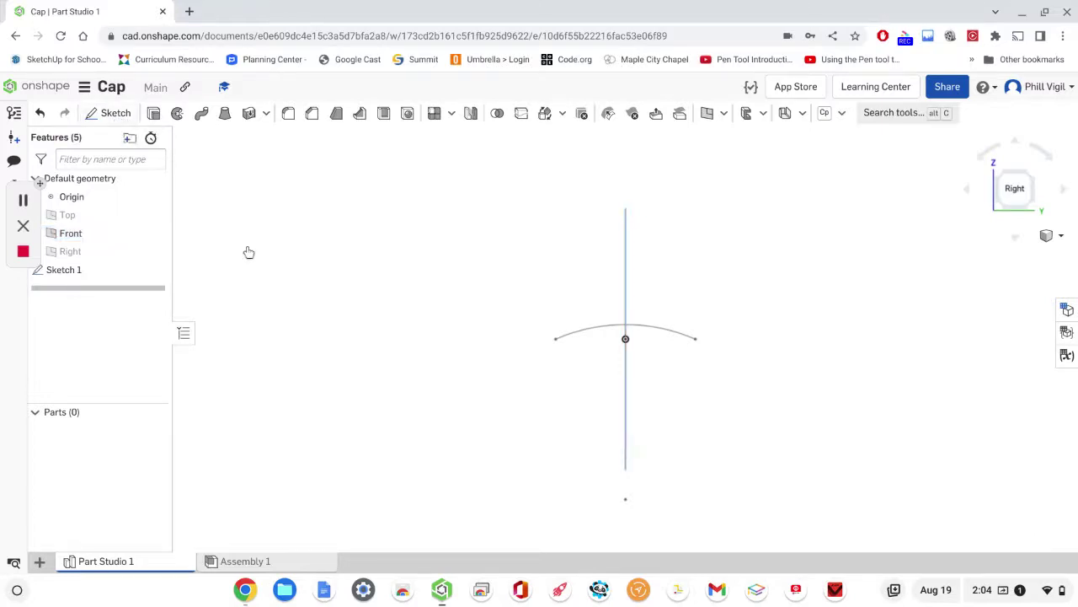
right_click(433, 340)
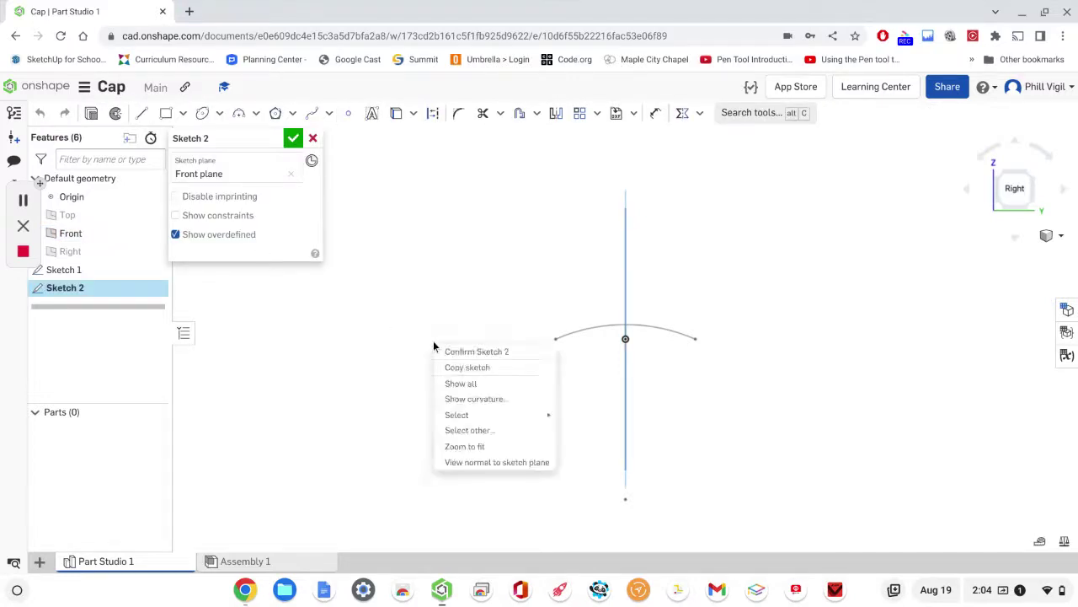
click(483, 462)
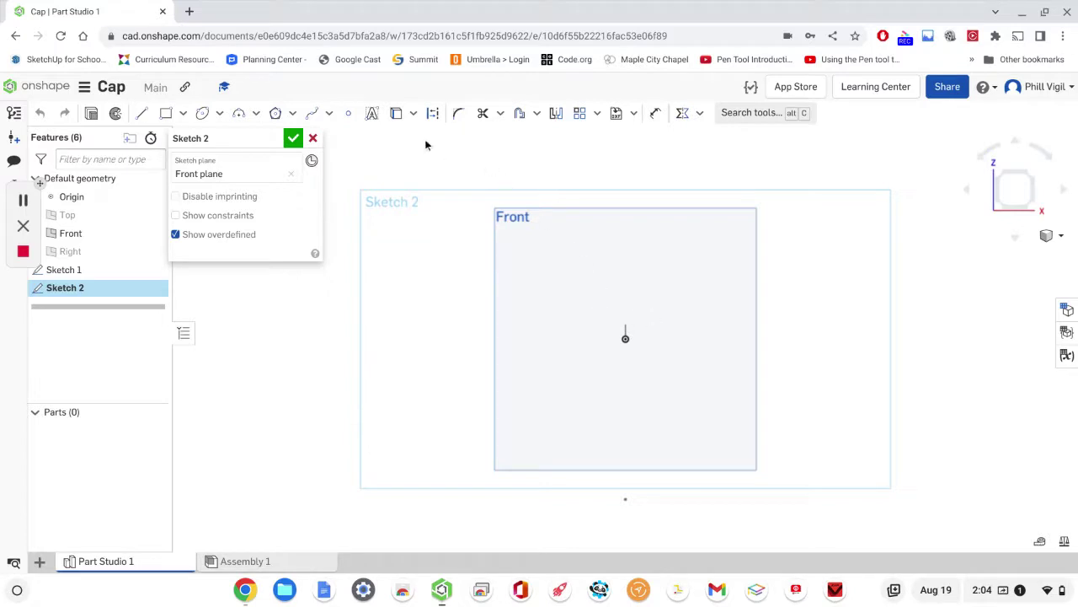
- Draw a horizontal construction line about 31 mm long just above the origin
click(435, 117)
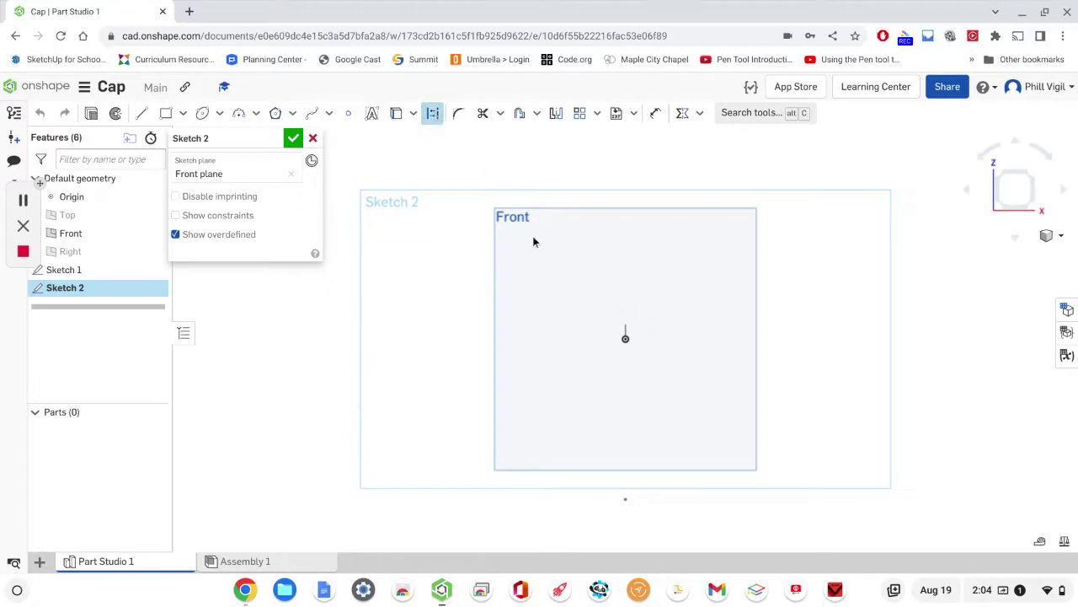
click(141, 113)
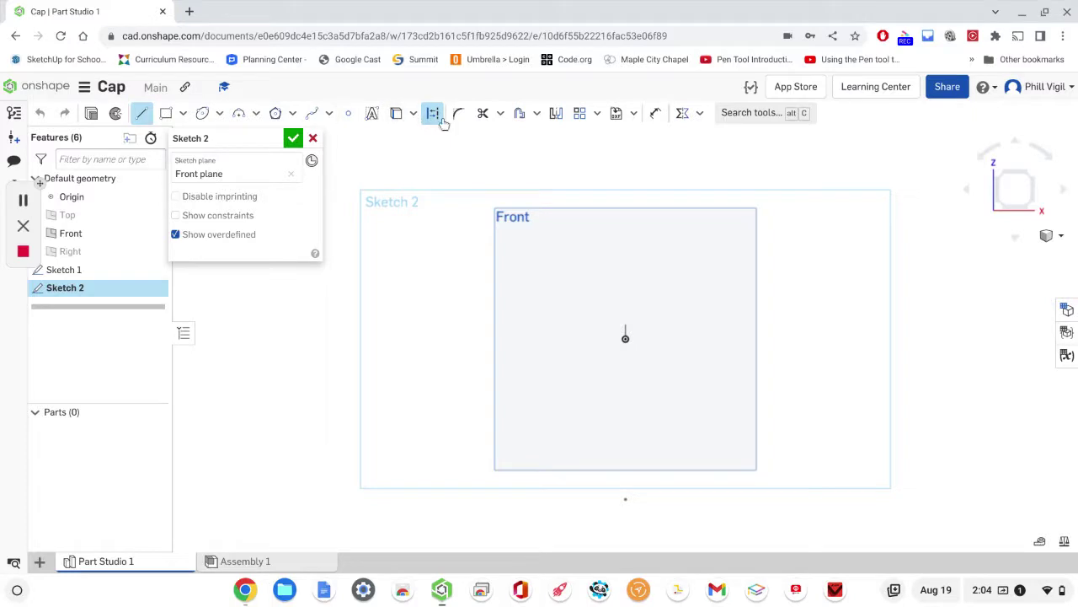
click(430, 120)
click(607, 309)
click(663, 309)
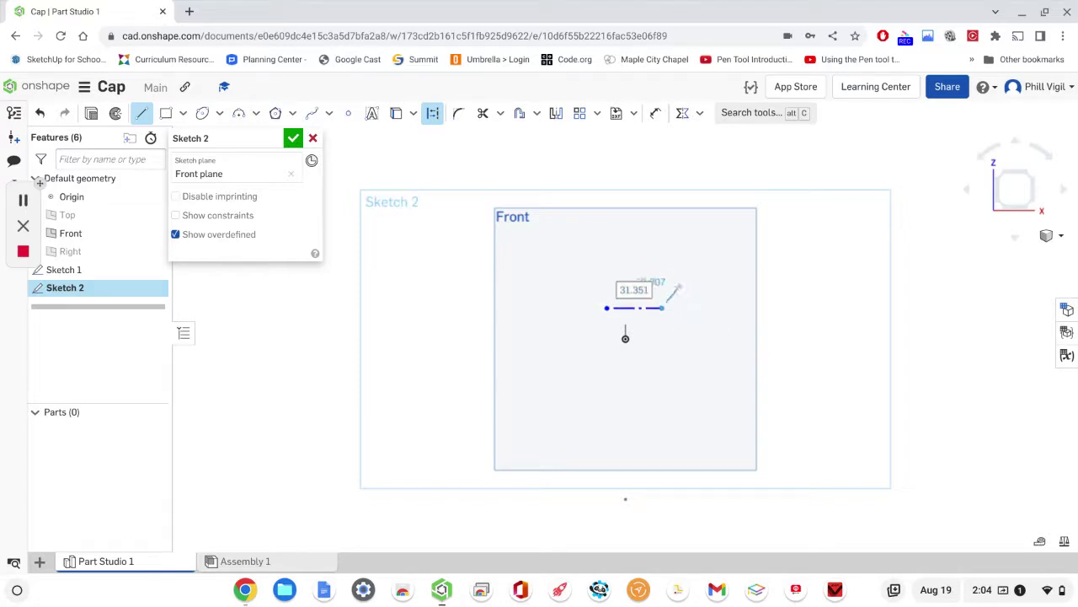
key(Escape)
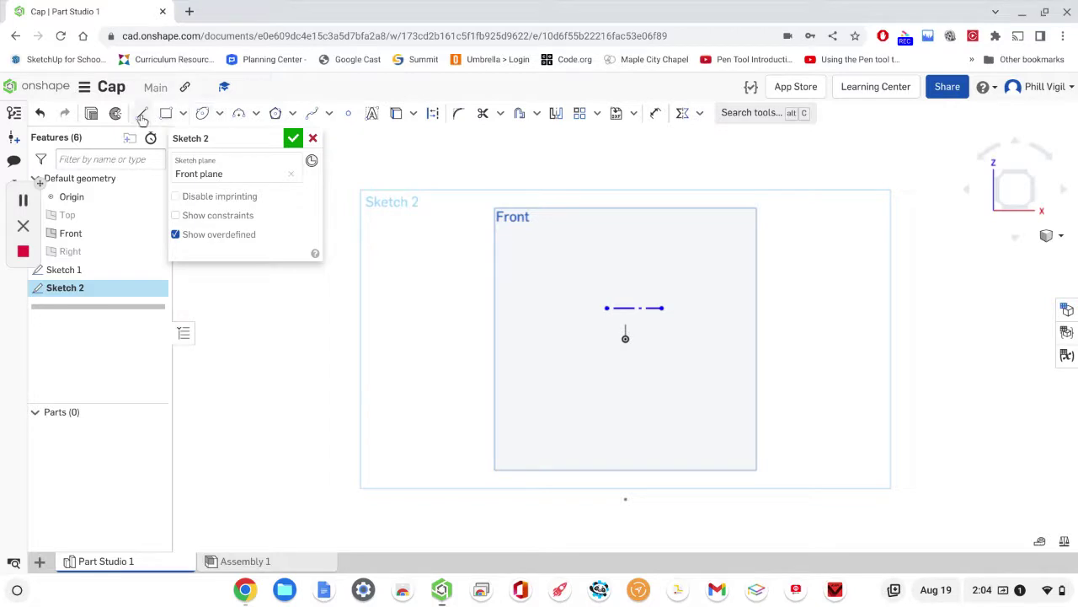
- Draw a three-point arc with a radius of about 19.6 mm, curving down from the construction line's left endpoint
click(239, 115)
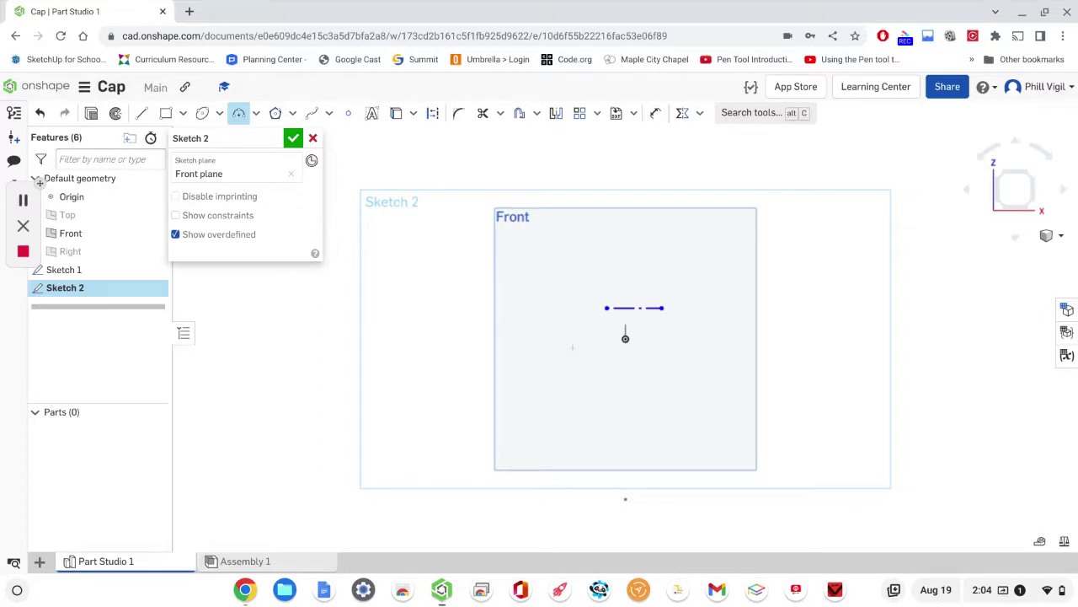
drag(573, 347, 626, 338)
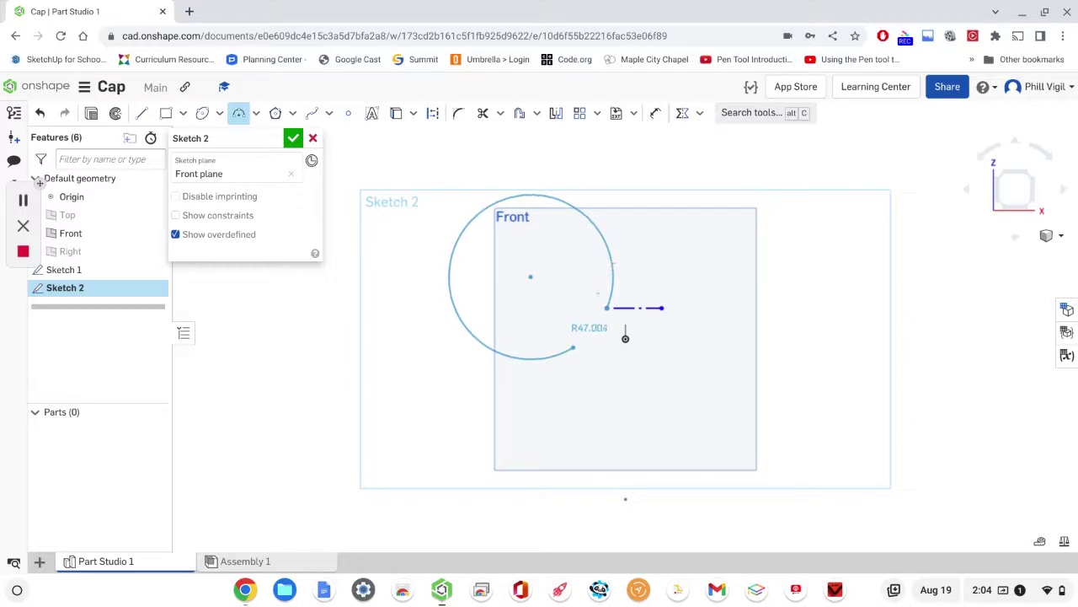
click(609, 338)
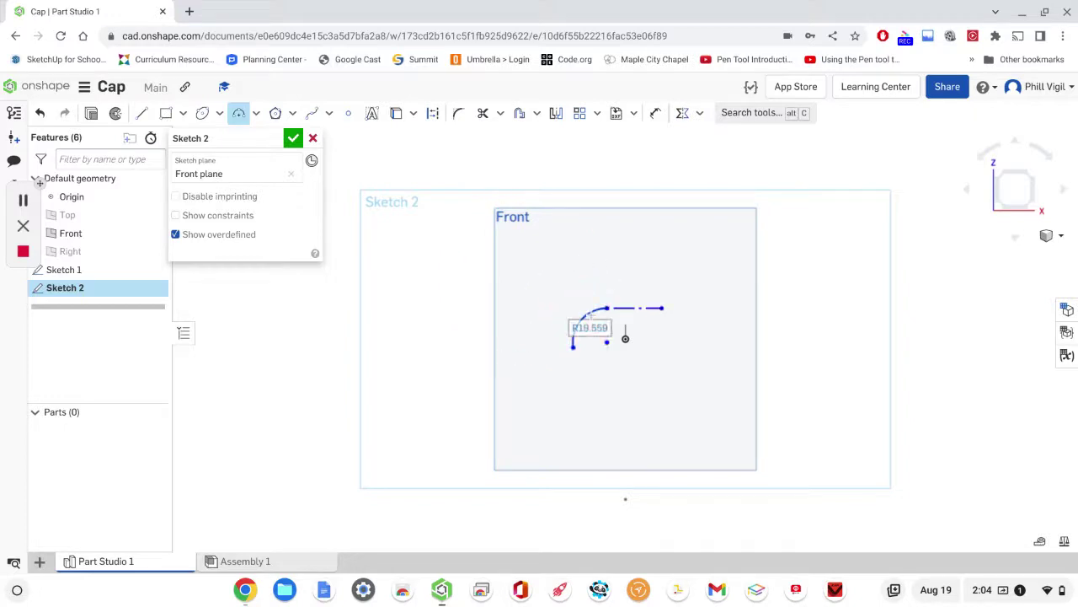
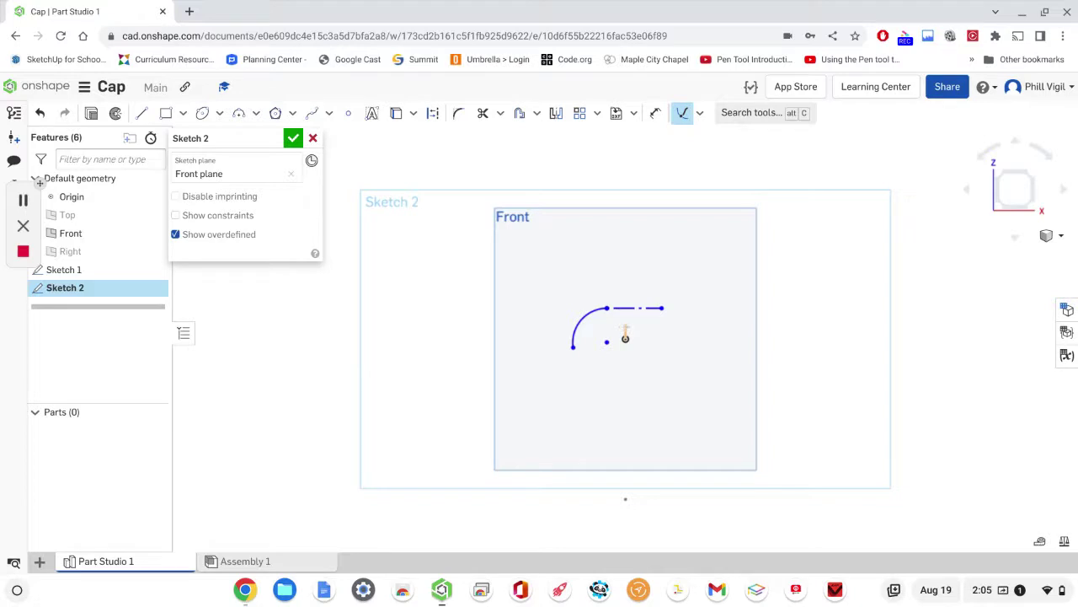
- Pierce the shared endpoint of the new arc and construction line onto the Sketch 1 arc, and view normal to the sketch plane
right_drag(626, 337, 619, 339)
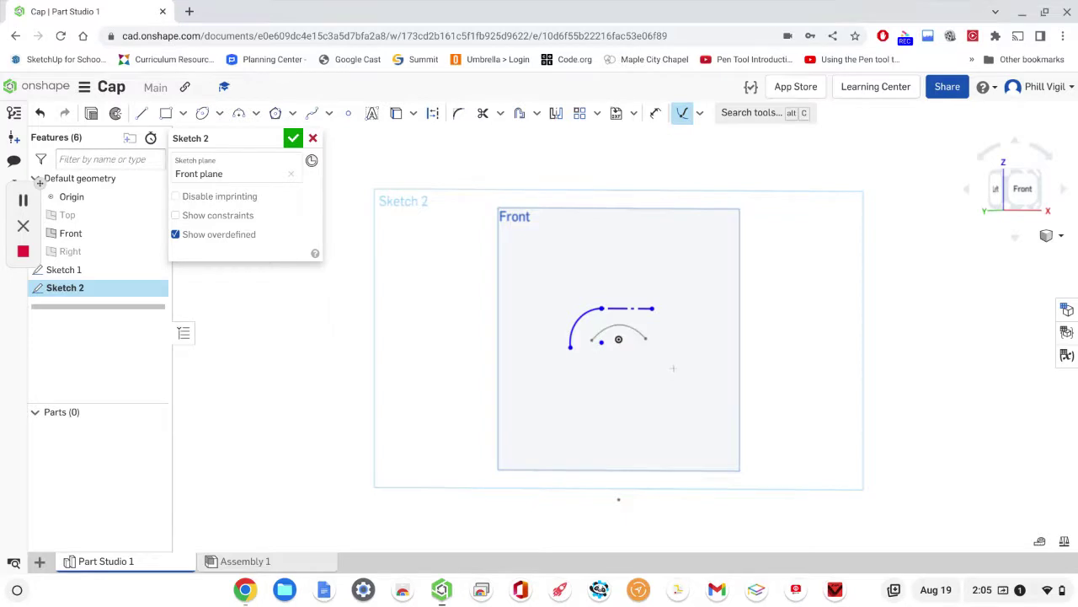
mouse_move(673, 368)
right_down()
mouse_move(705, 440)
mouse_move(654, 377)
right_up()
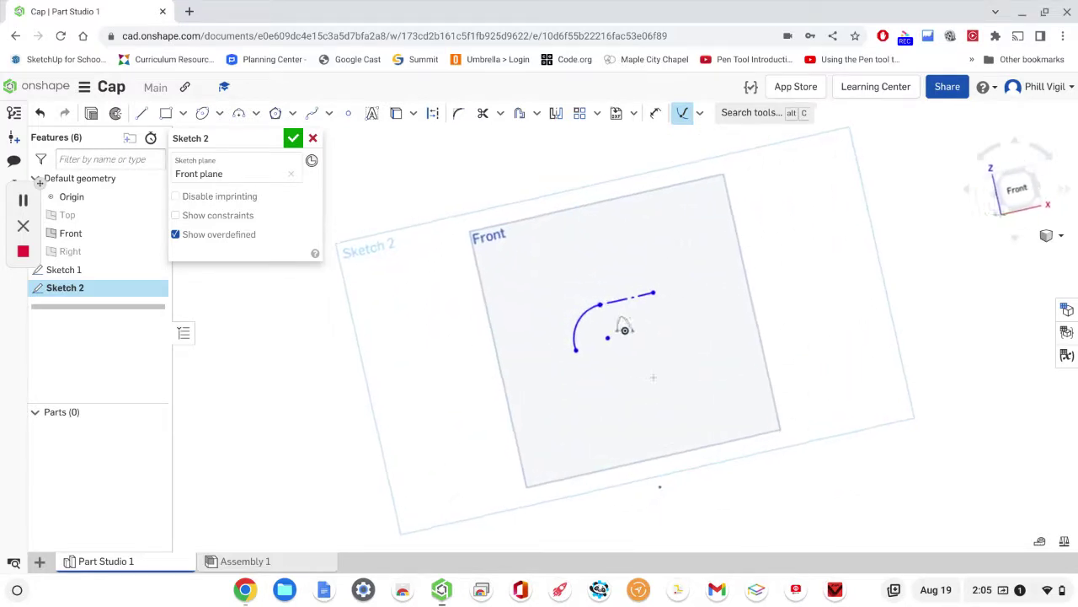
right_drag(625, 329, 621, 330)
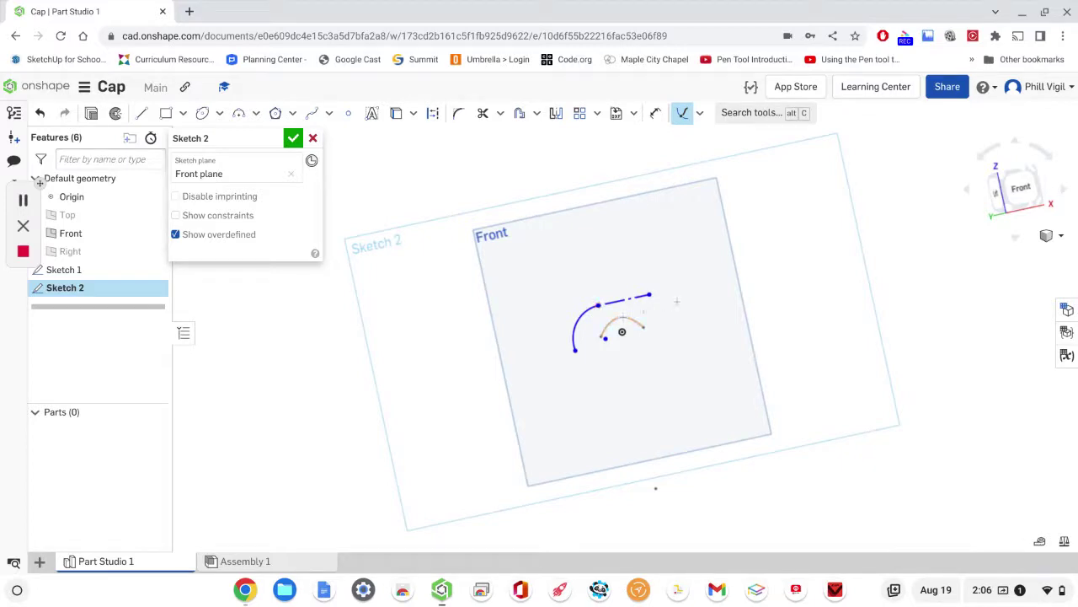
drag(650, 295, 672, 307)
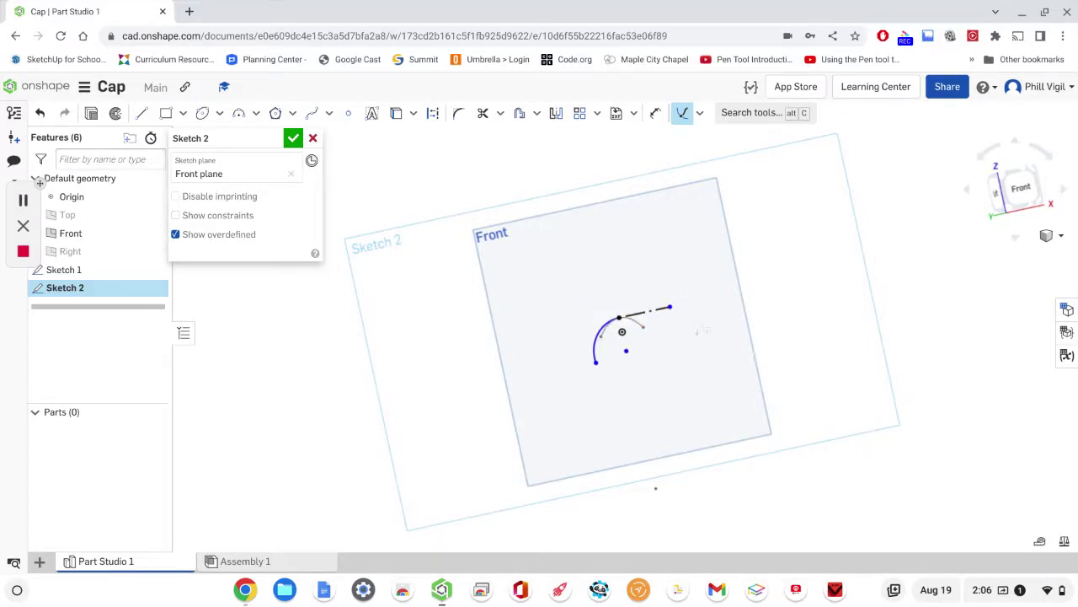
right_click(710, 250)
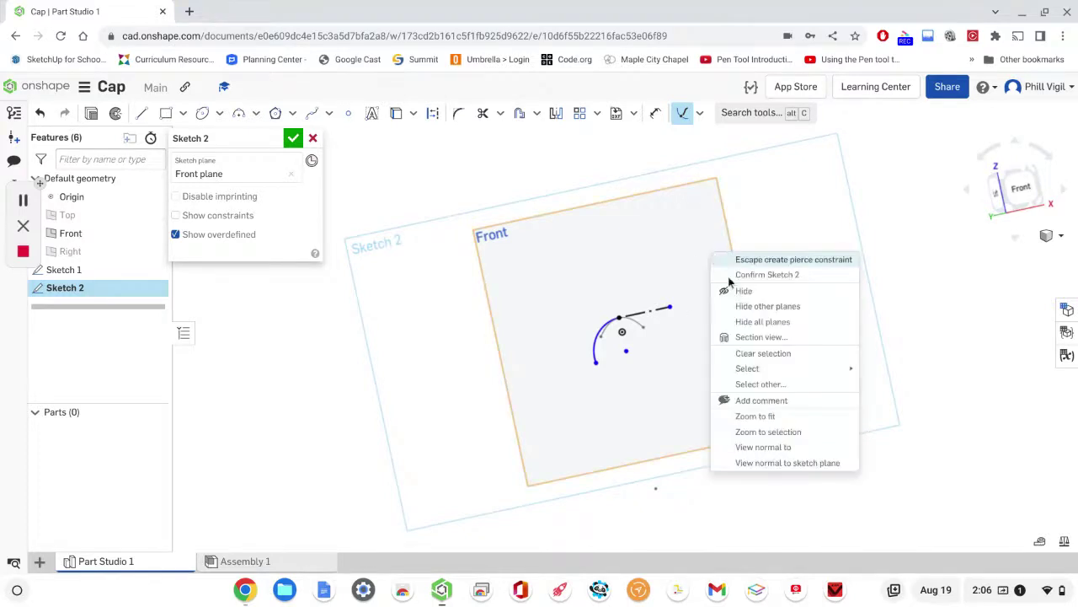
click(767, 461)
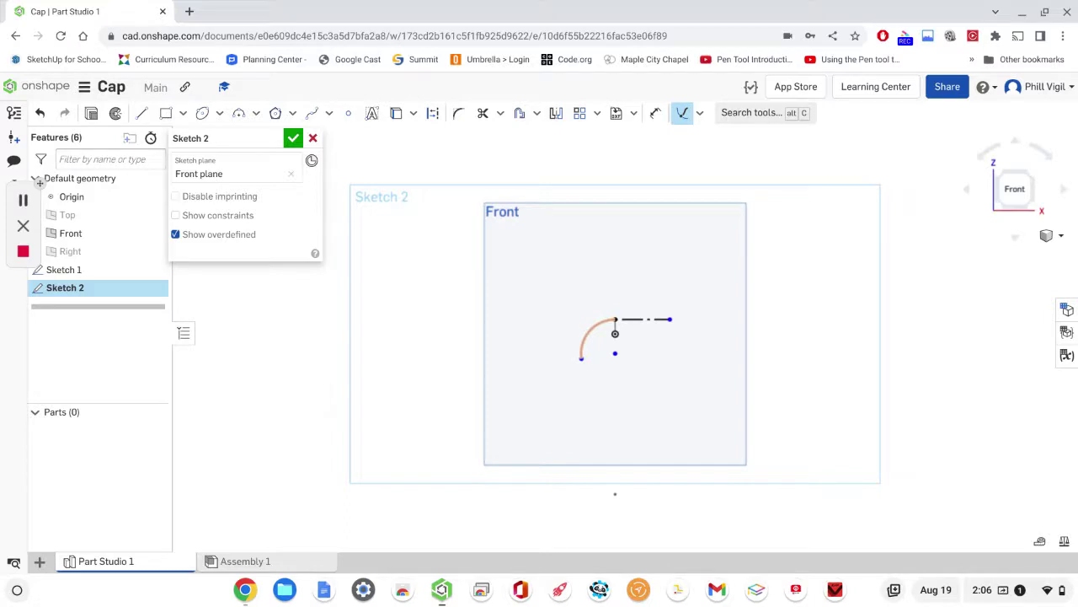
- Dimension the radius of the Front-plane arc as 400 mm
click(656, 112)
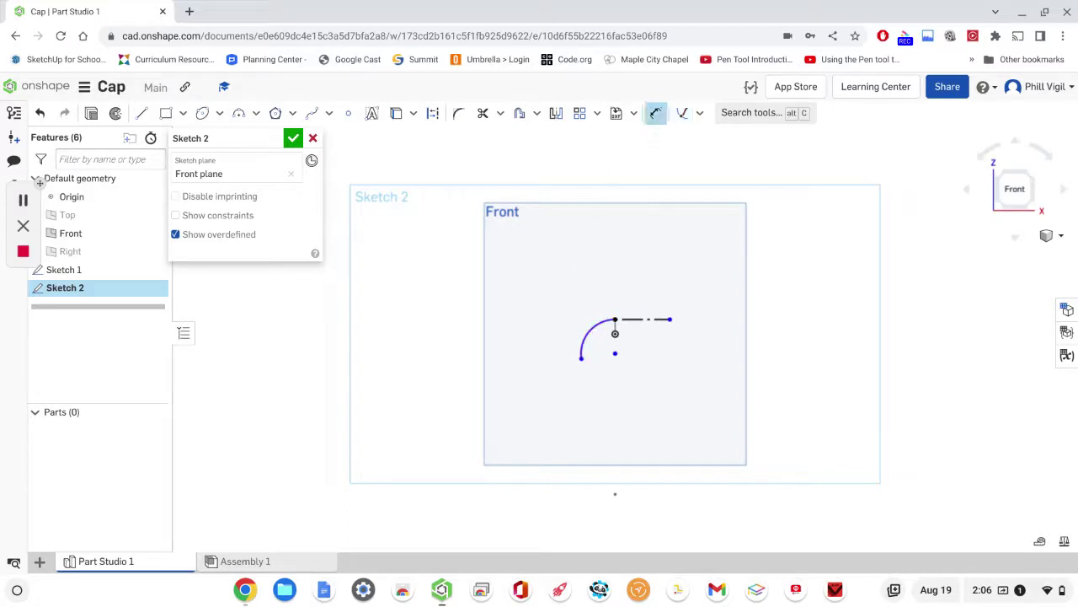
click(592, 326)
click(554, 290)
text(400)
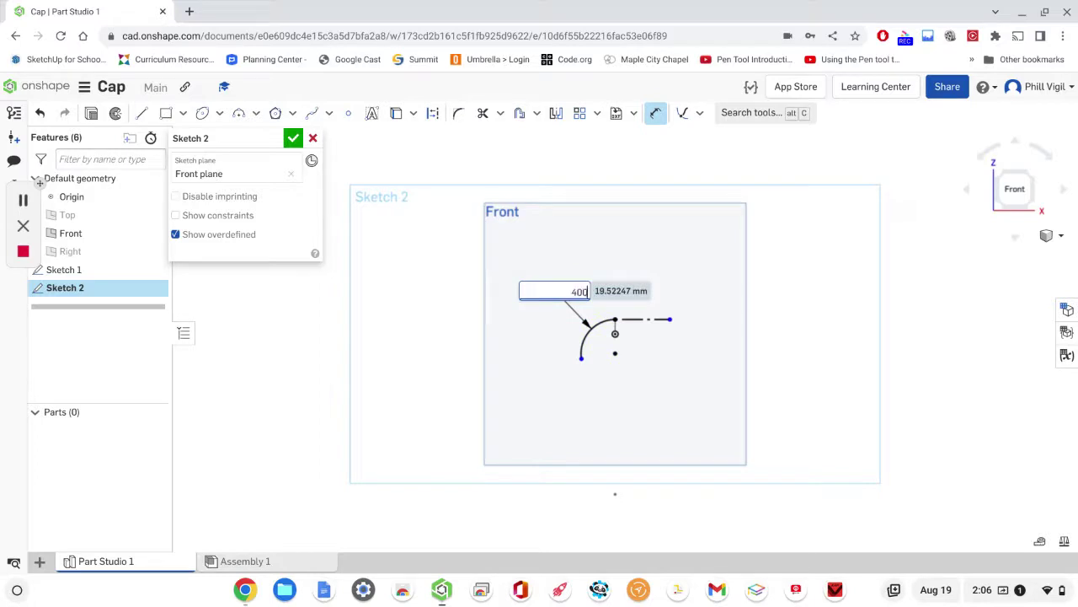
key(Return)
scroll(556, 307, down, 8)
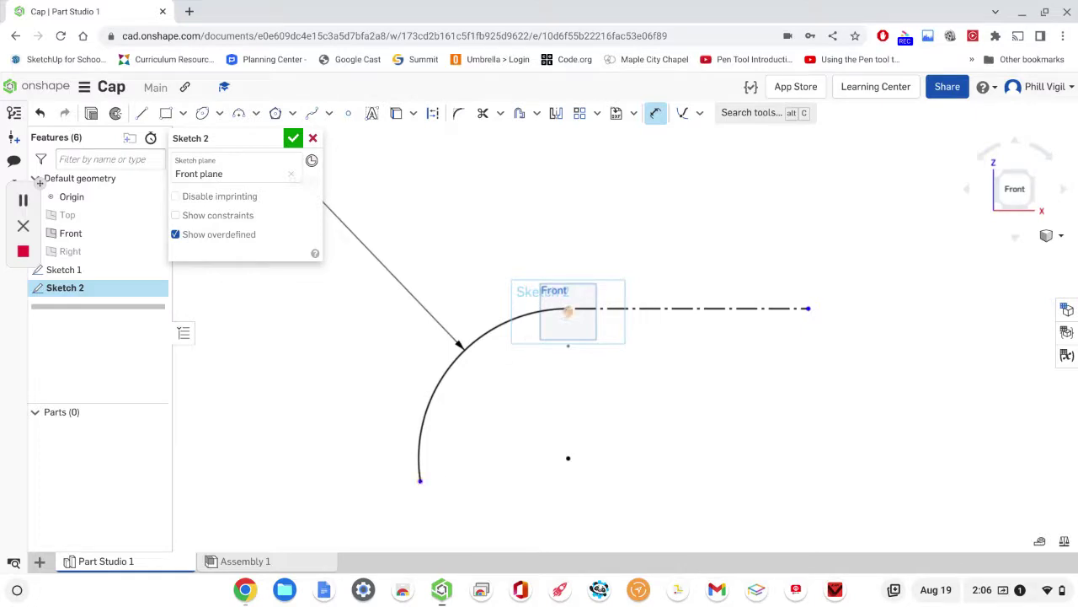
- Dimension the vertical distance between the arc's lower endpoint and the origin as 10 mm
click(421, 481)
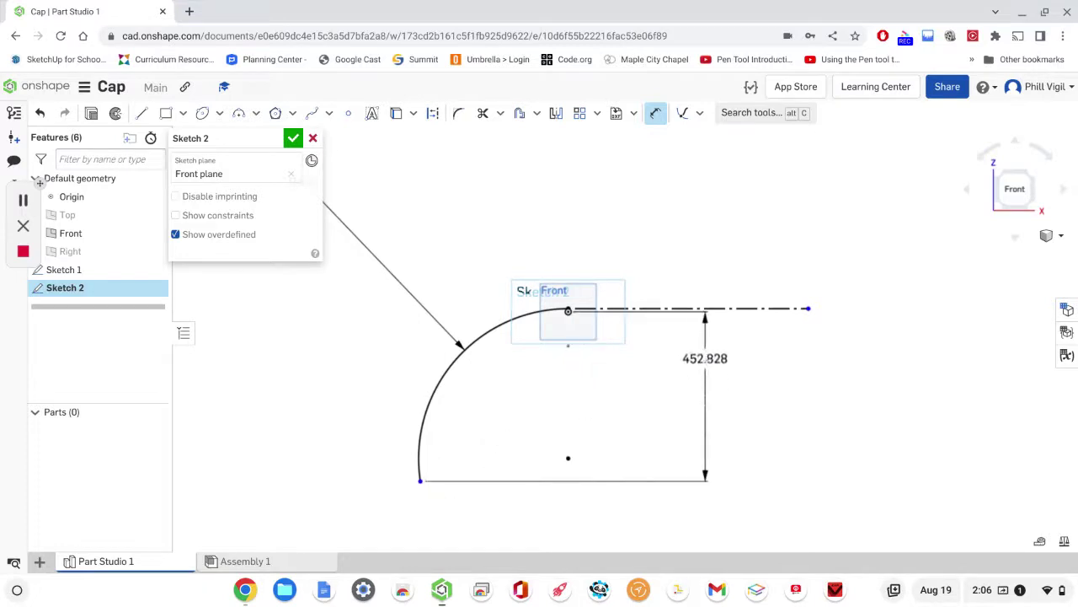
click(716, 394)
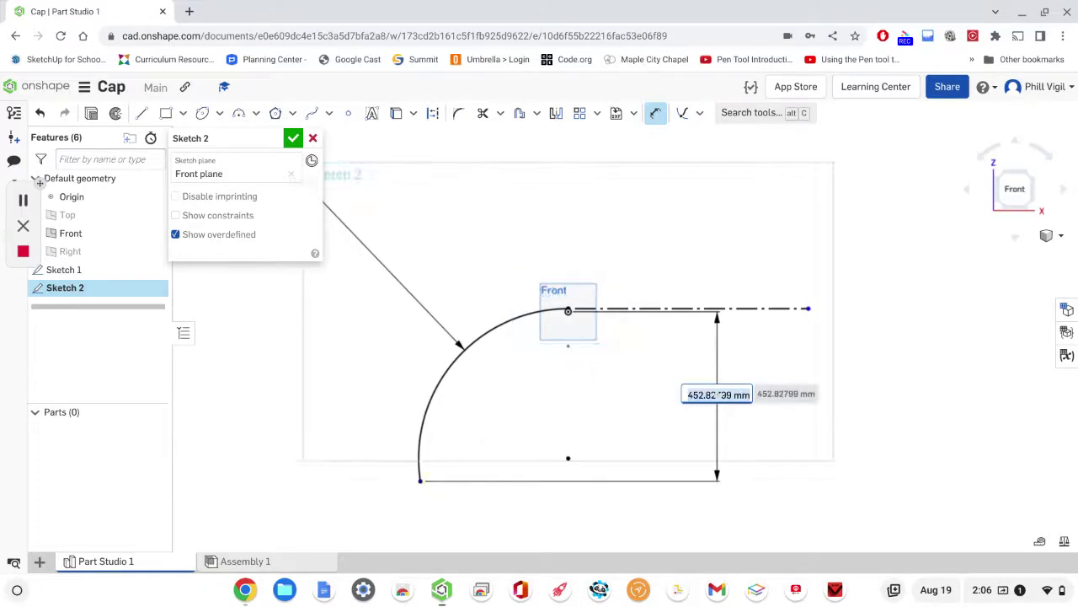
text(10)
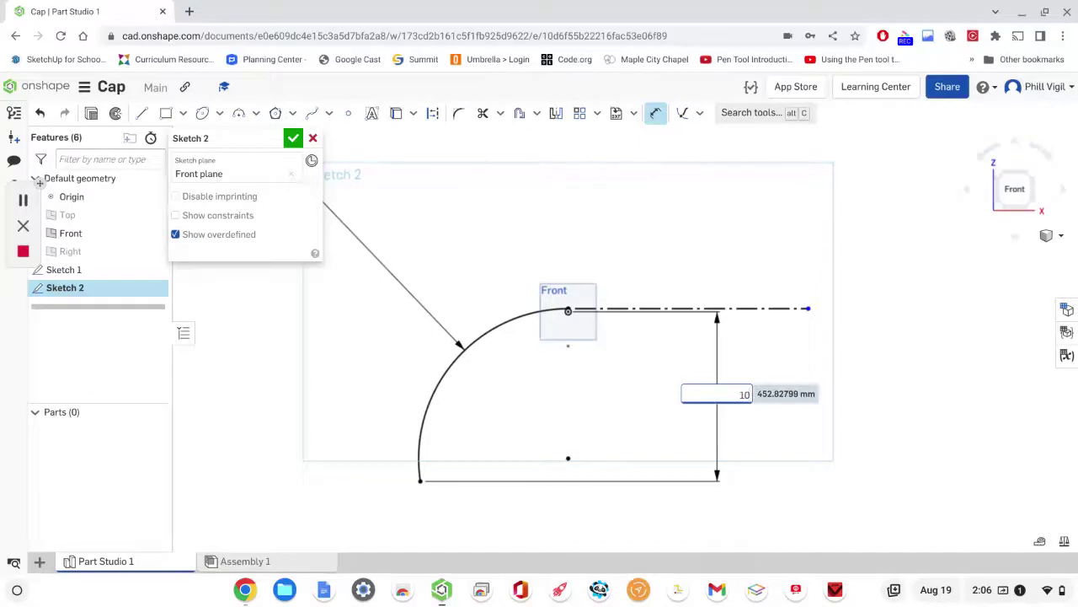
key(Return)
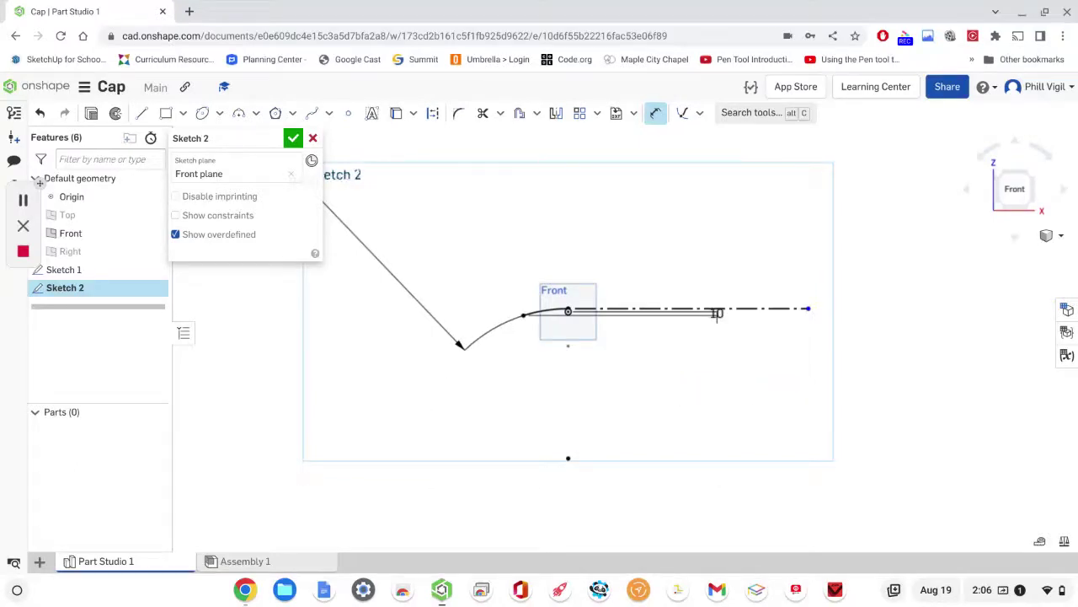
scroll(716, 313, up, 3)
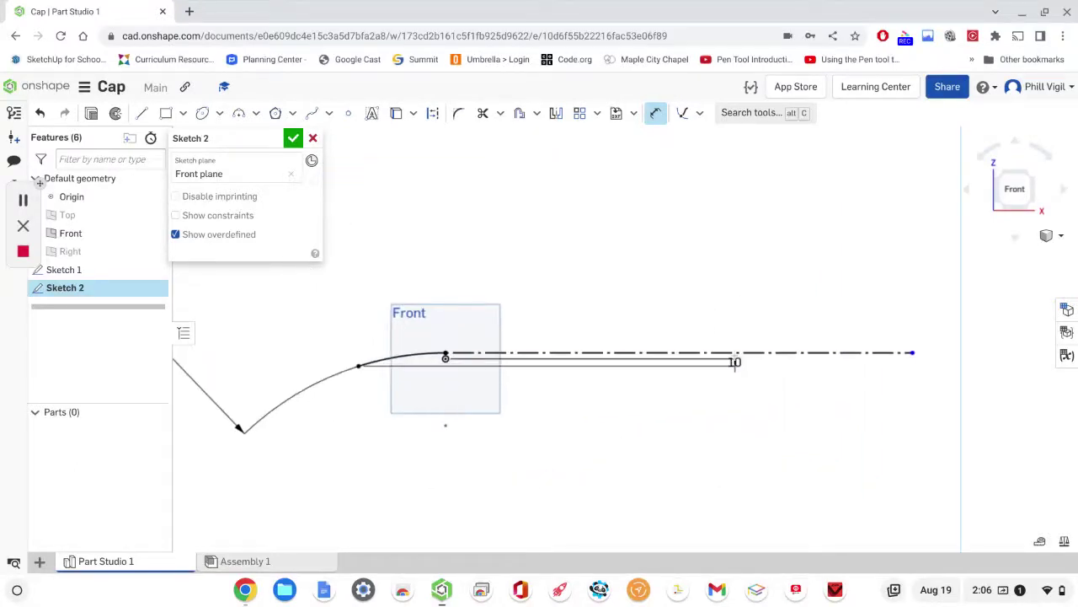
key(Escape)
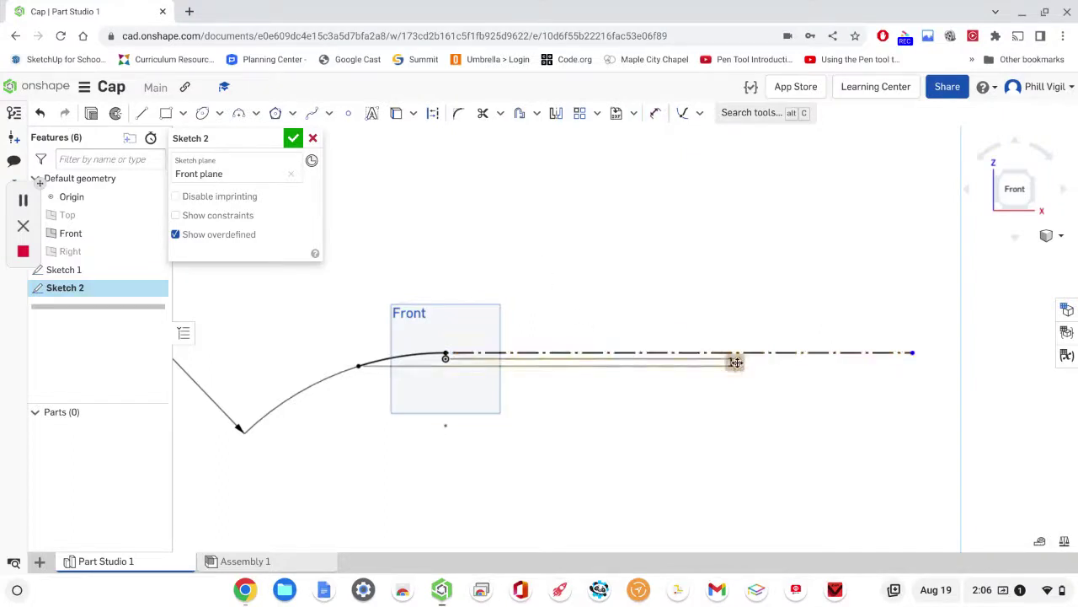
- Reposition the 10 mm and R400 dimension labels close to the arc and finish the sketch
drag(735, 362, 480, 363)
scroll(483, 434, down, 2)
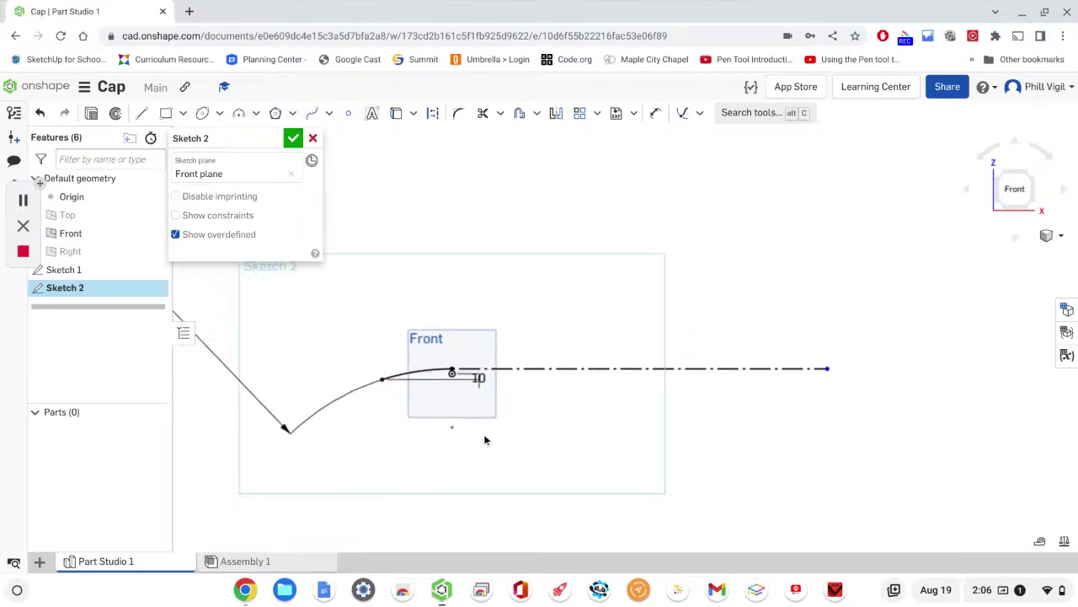
scroll(486, 432, down, 3)
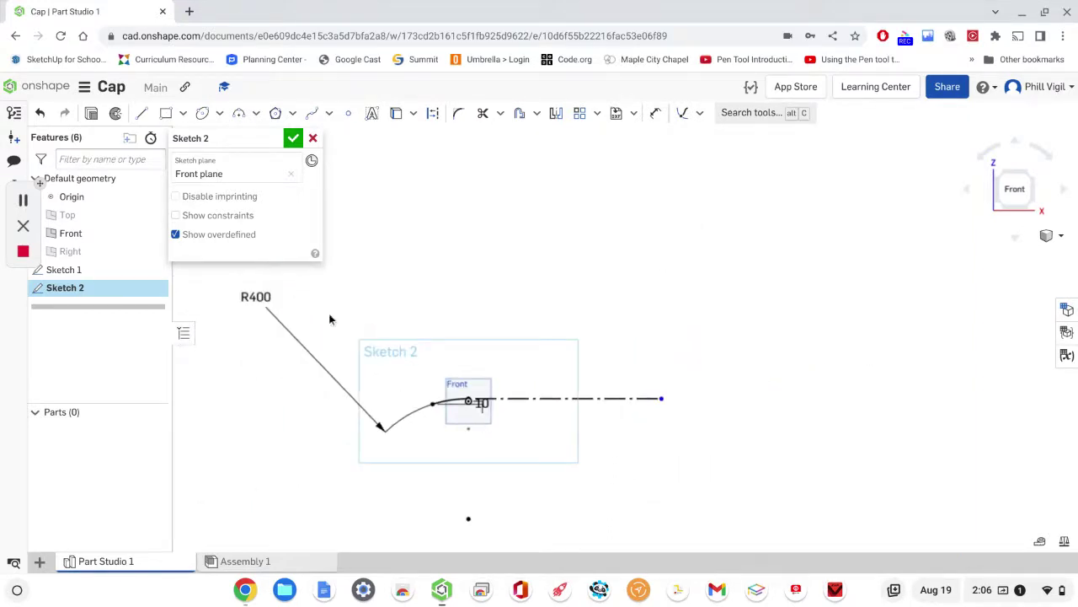
mouse_move(257, 297)
mouse_down()
mouse_move(393, 378)
mouse_move(430, 369)
mouse_move(441, 382)
mouse_up()
scroll(506, 427, up, 5)
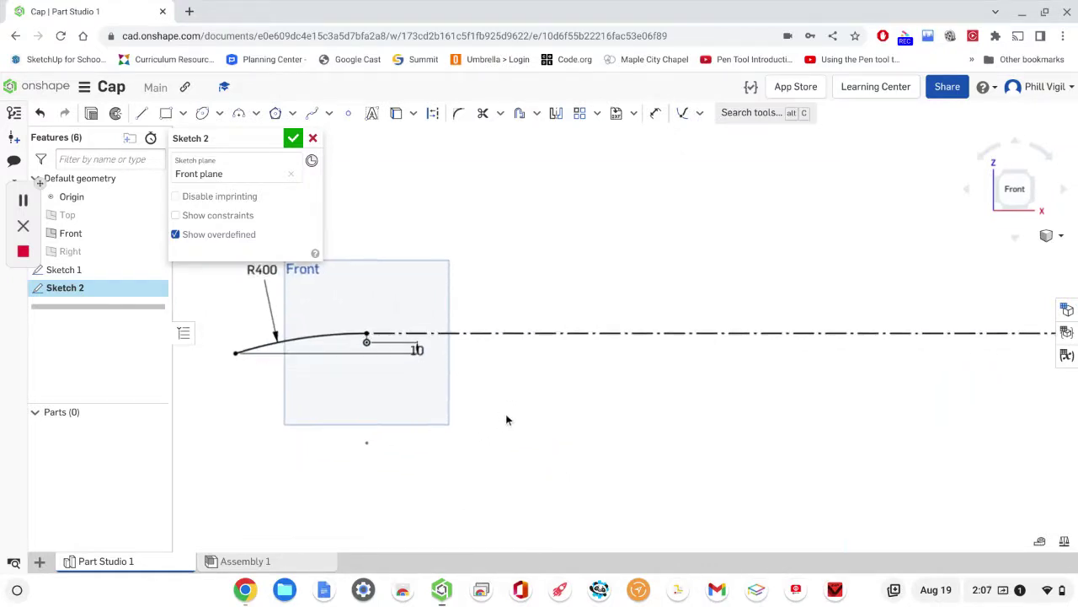
middle_drag(559, 434, 610, 464)
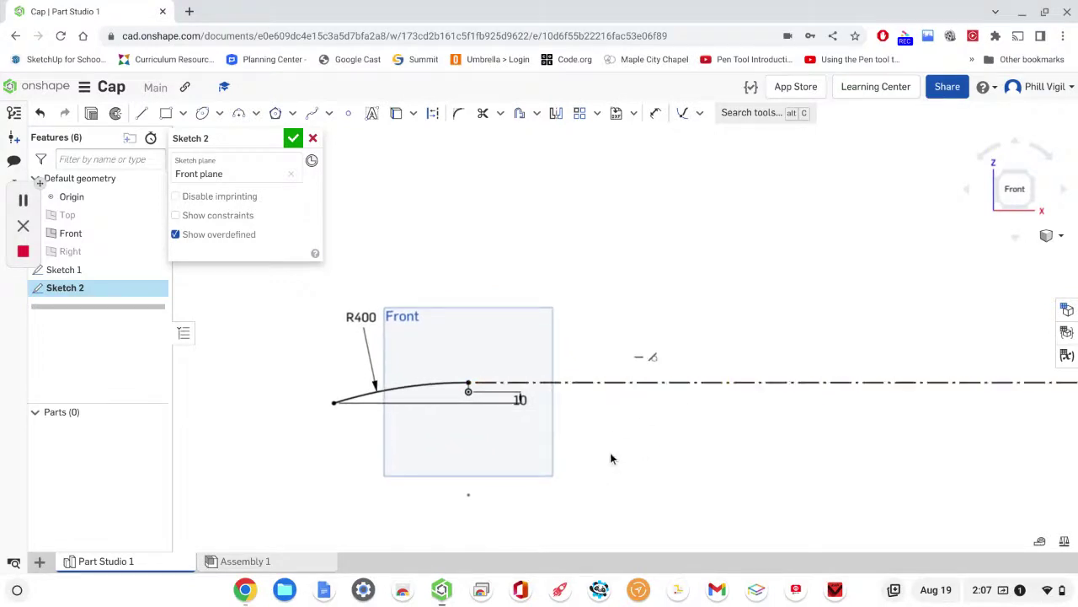
scroll(611, 455, up, 1)
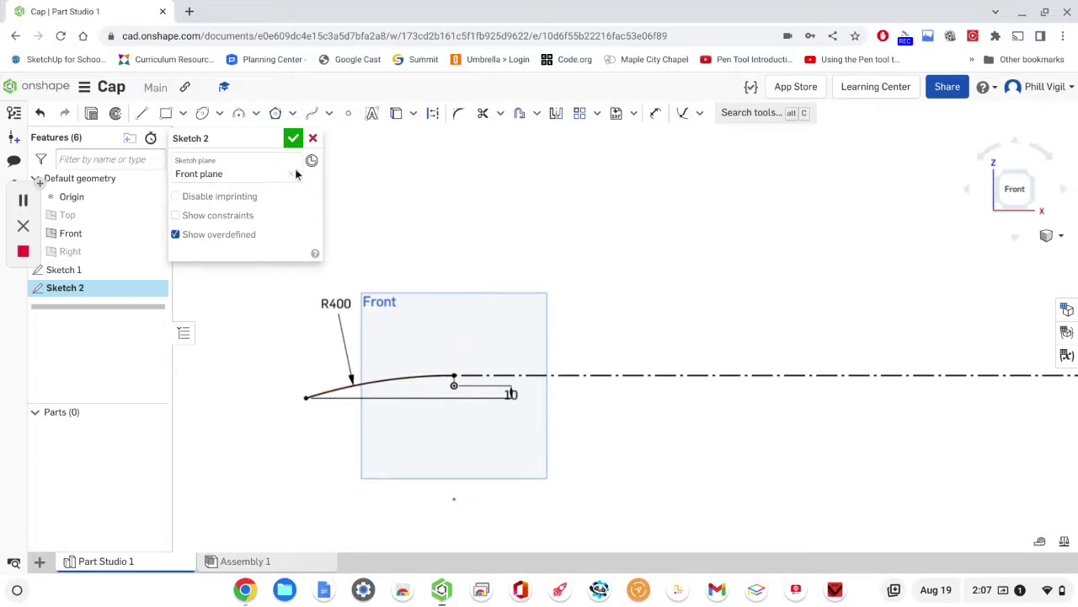
click(293, 137)
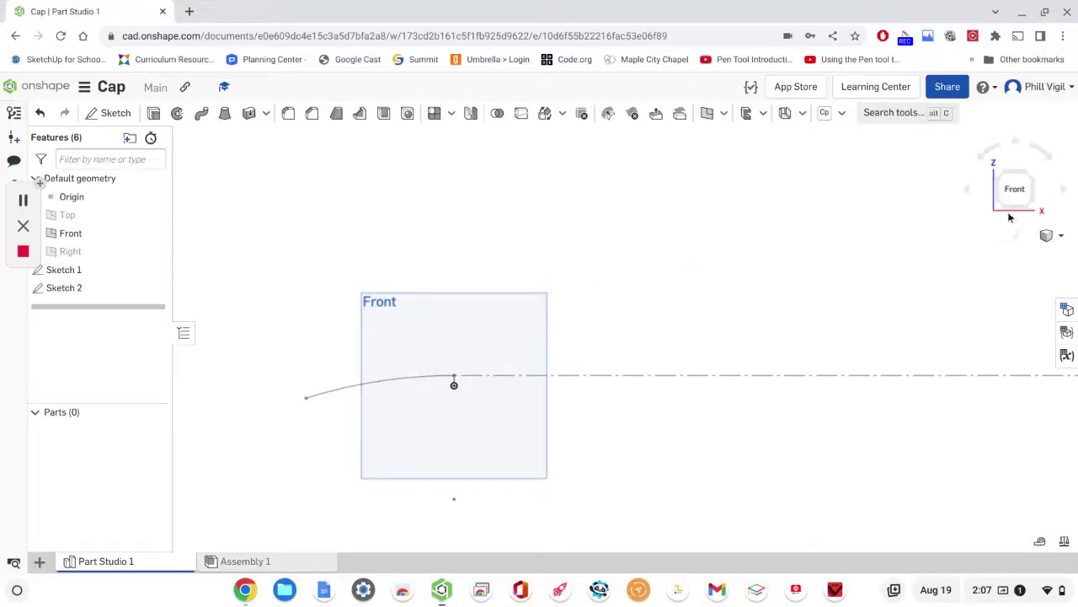
- Sweep the Sketch 1 arc as a new surface along the Sketch 2 arc as the path
drag(1036, 210, 823, 271)
click(973, 230)
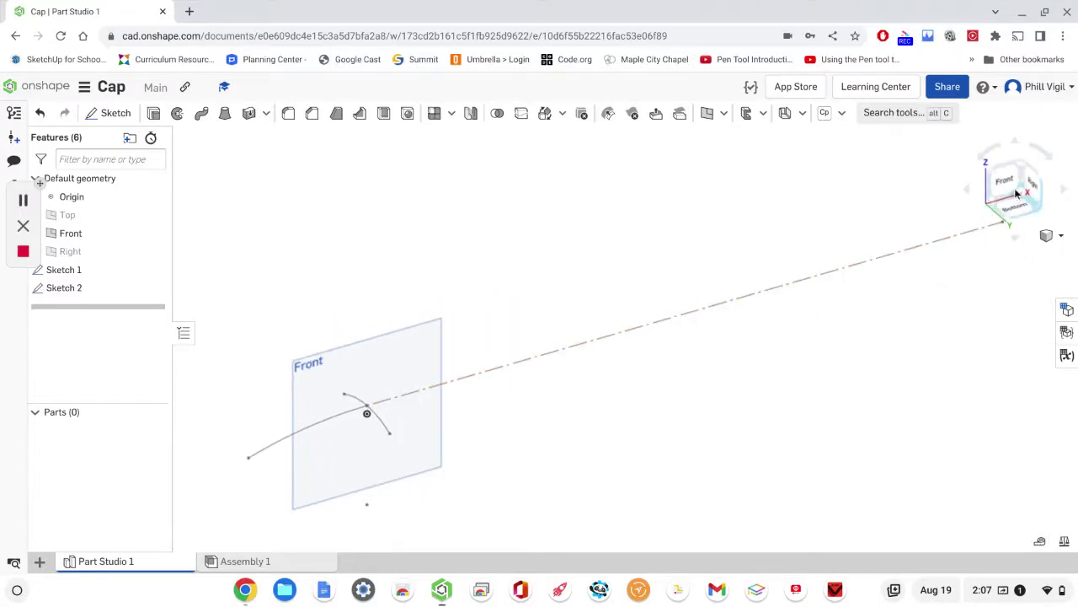
mouse_move(461, 318)
right_down()
mouse_move(512, 311)
mouse_move(517, 328)
mouse_move(547, 324)
mouse_move(645, 376)
mouse_move(647, 448)
mouse_move(589, 356)
mouse_move(505, 292)
mouse_move(513, 284)
mouse_move(508, 317)
right_up()
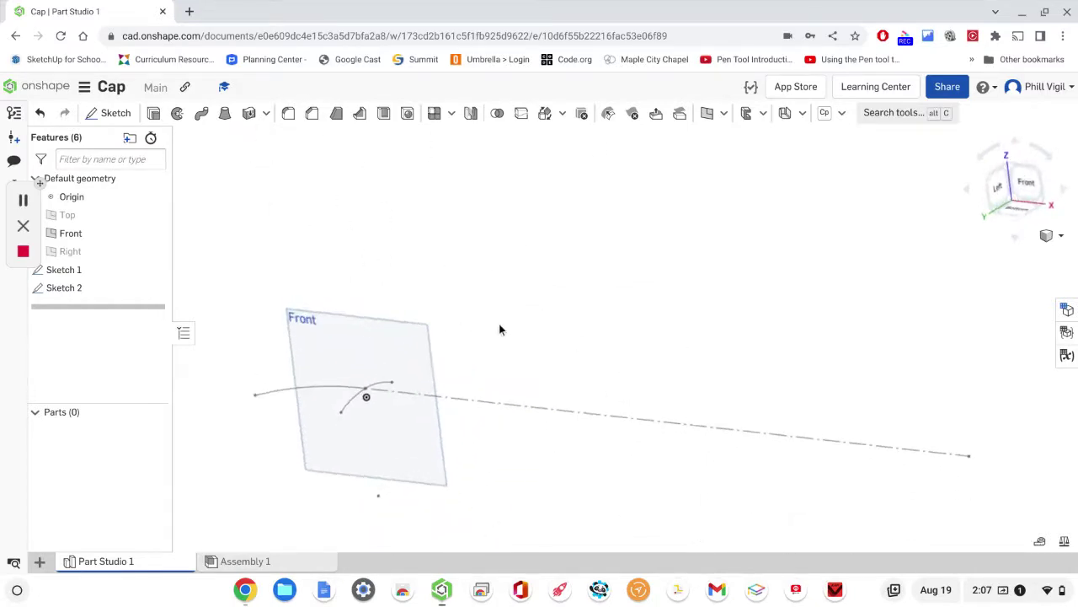
mouse_move(509, 357)
middle_down()
mouse_move(611, 317)
mouse_move(767, 297)
middle_up()
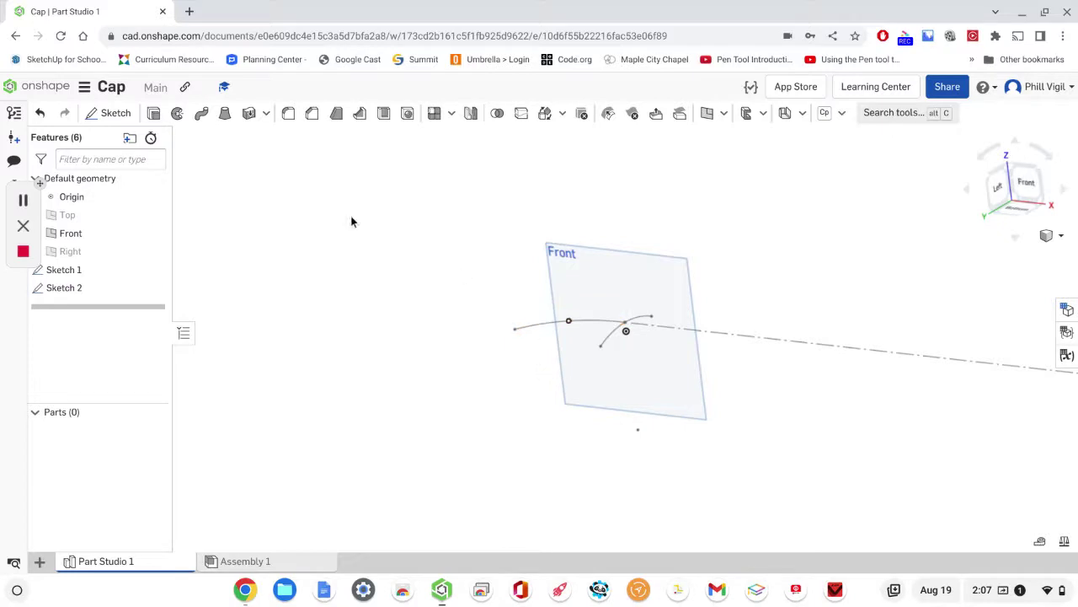
click(205, 116)
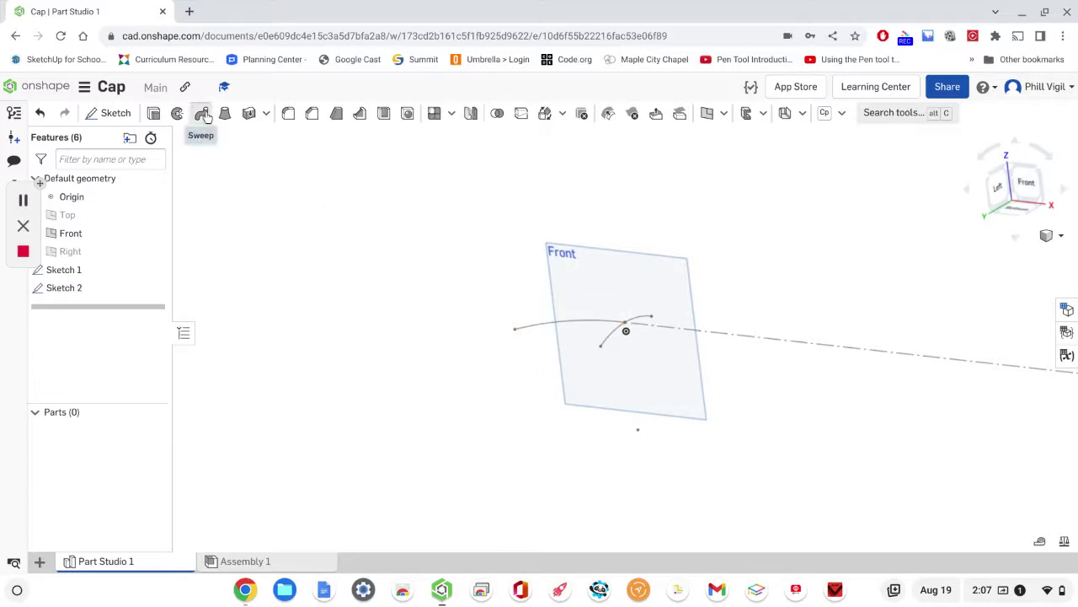
click(612, 339)
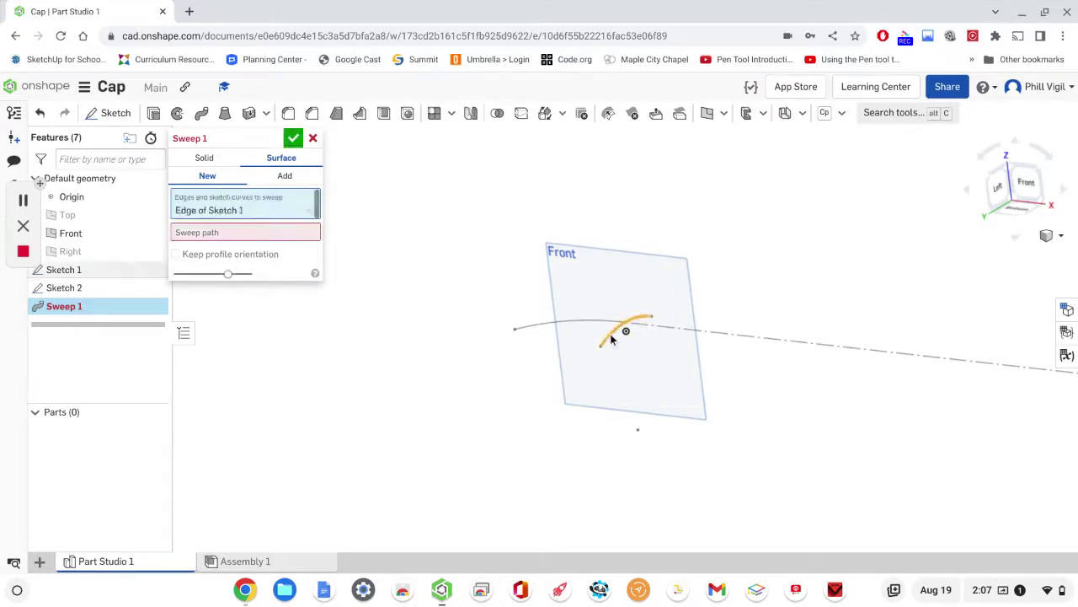
click(219, 233)
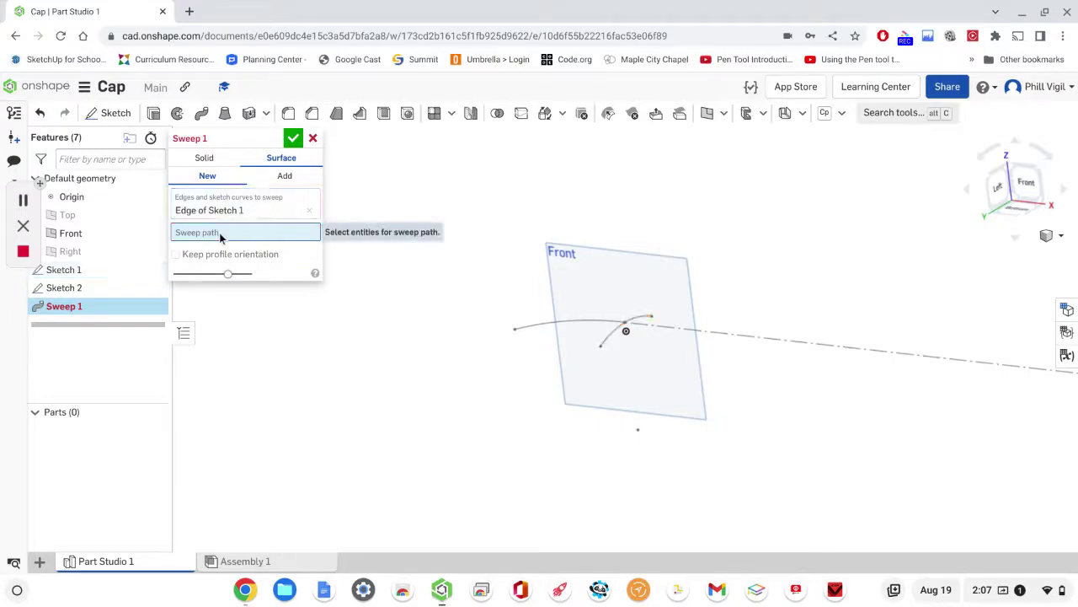
click(584, 323)
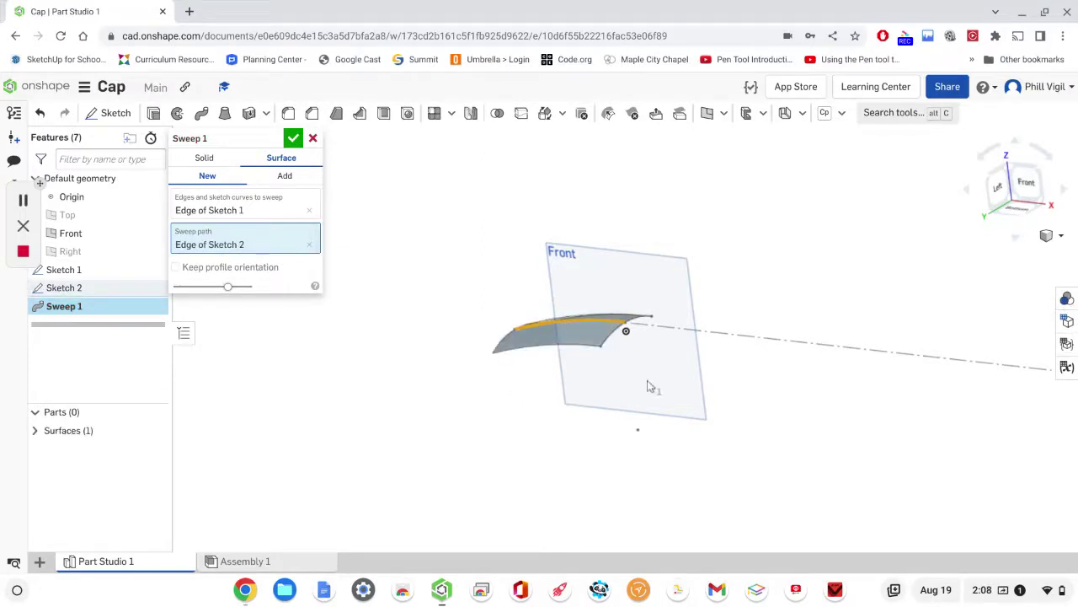
right_drag(649, 386, 577, 402)
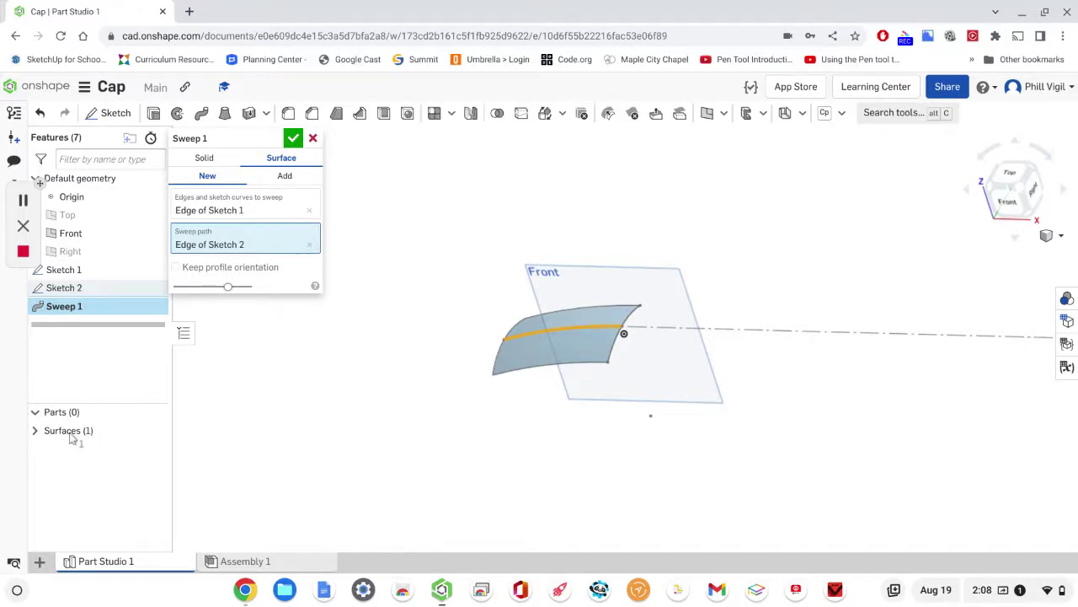
click(293, 138)
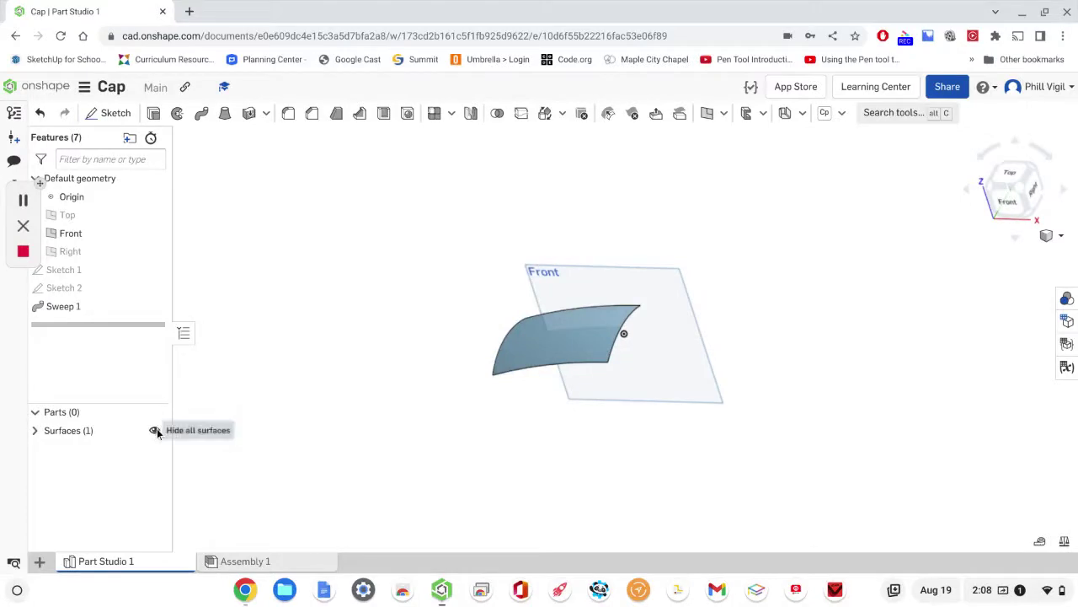
- Hide all surfaces and start a new sketch on the Top plane, viewed normal to the sketch plane
click(154, 430)
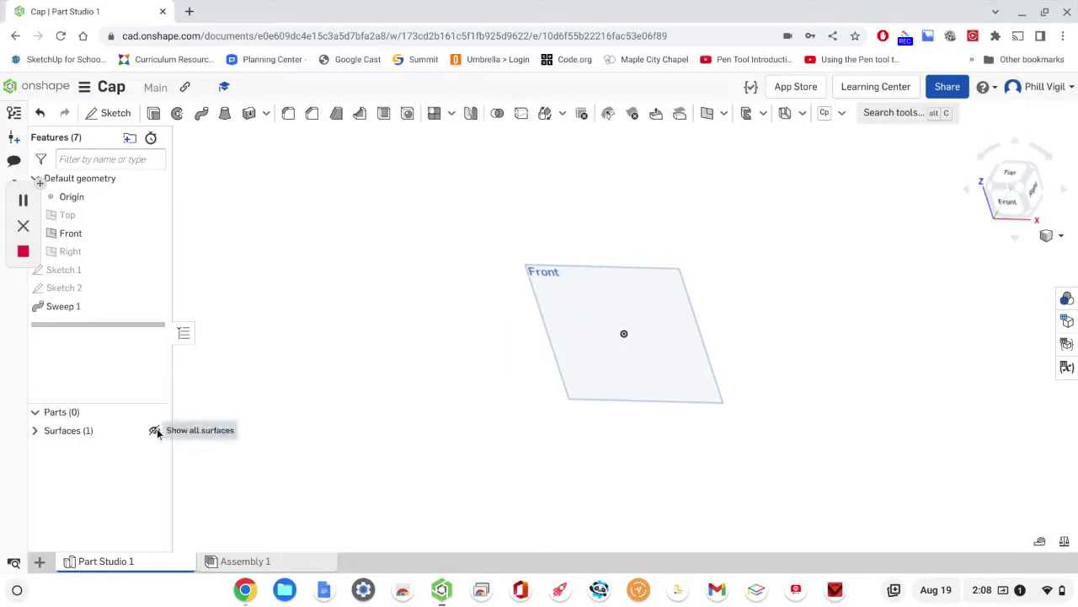
click(75, 220)
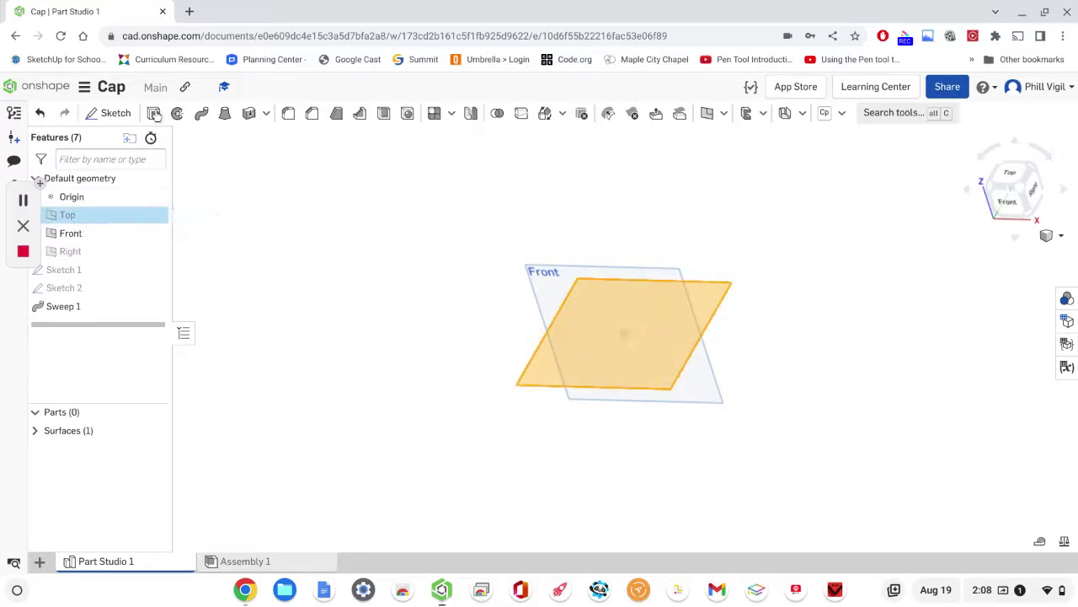
click(109, 112)
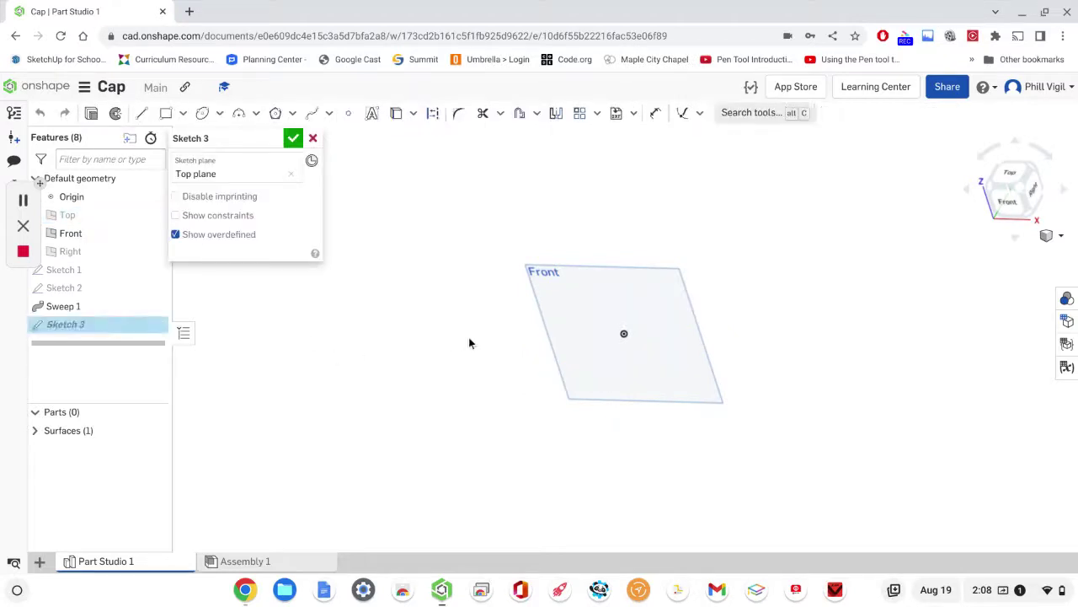
right_click(310, 386)
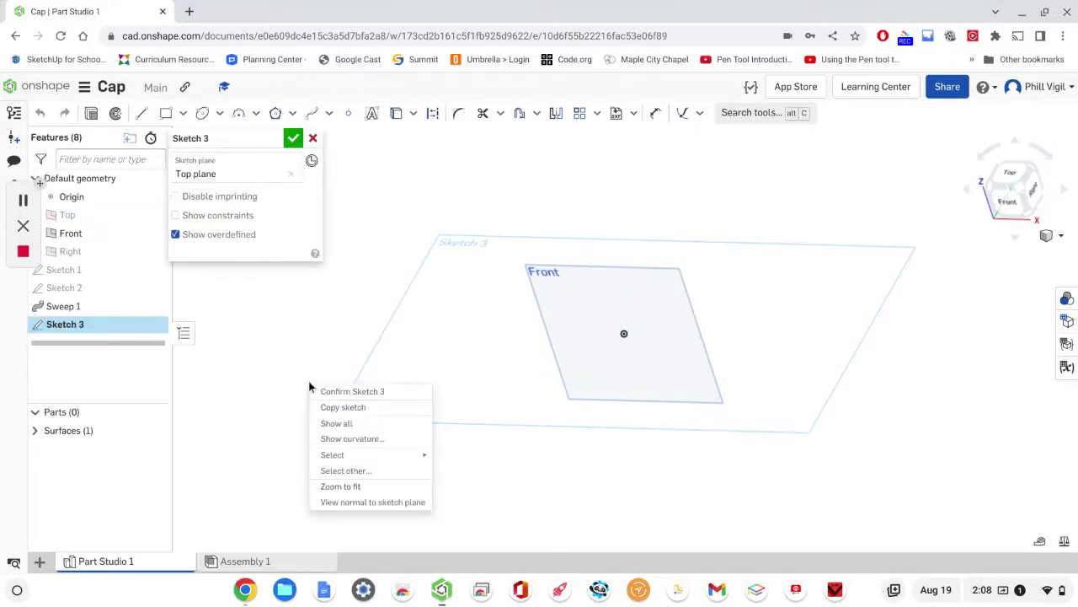
click(354, 502)
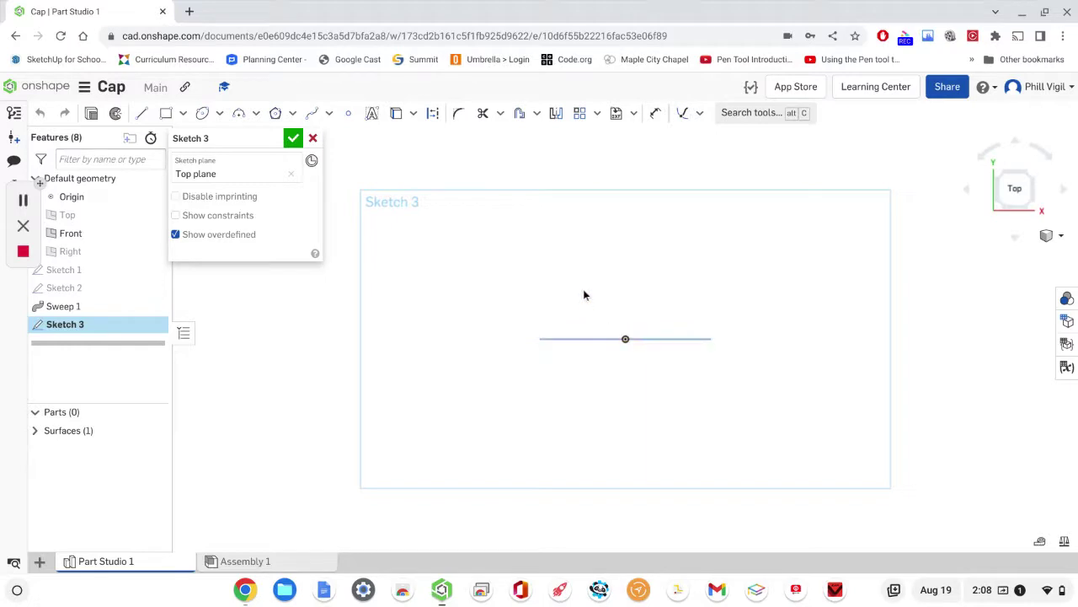
- Hide the default planes and sketch an ellipse about 149 mm by 64 mm, centred horizontally in line with the origin on its negative X side
key(p)
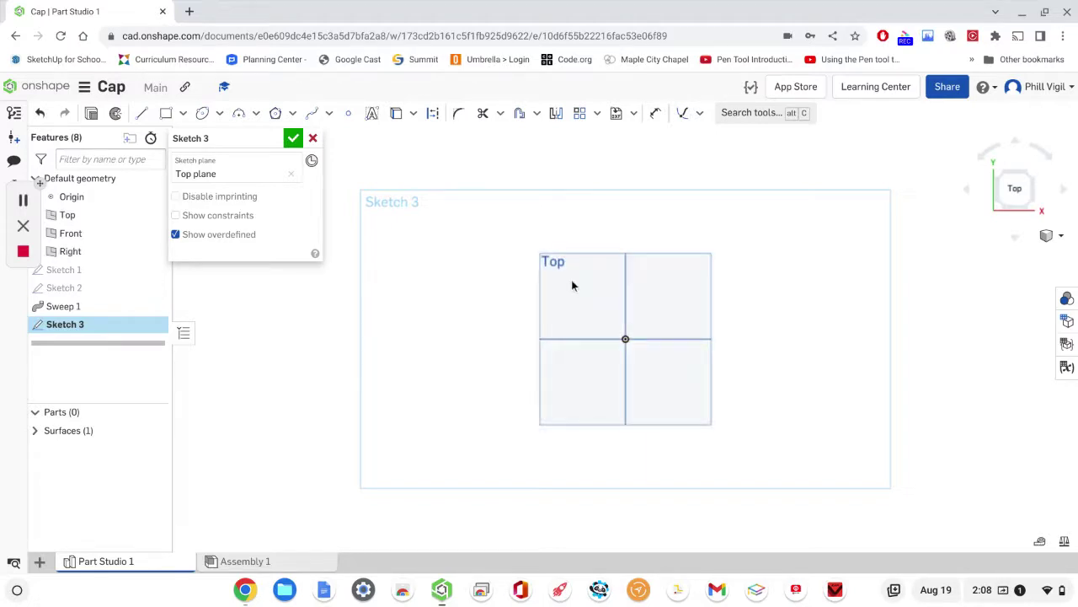
key(p)
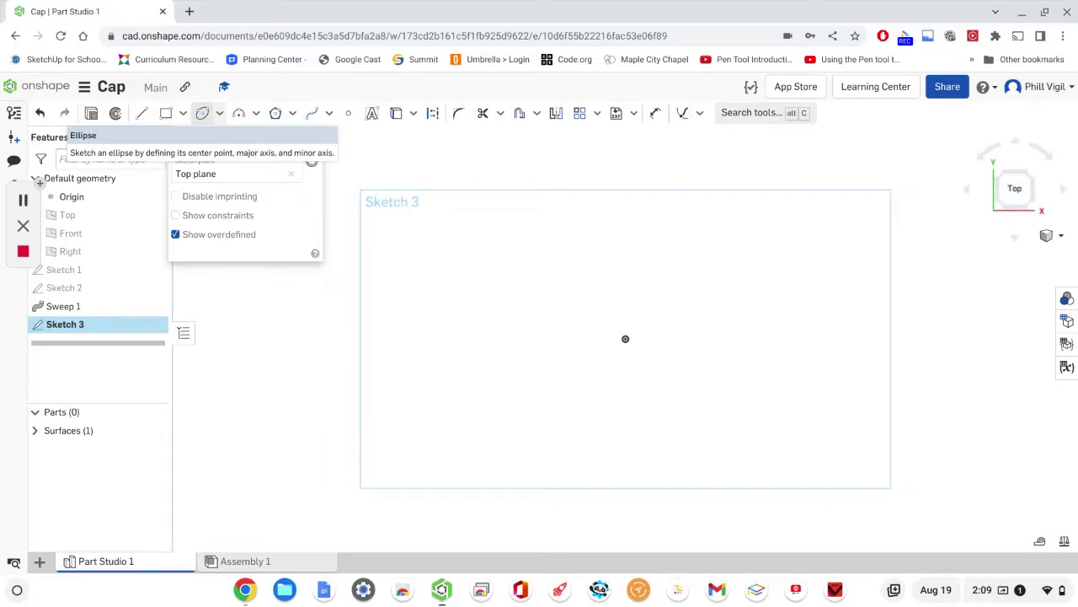
click(203, 113)
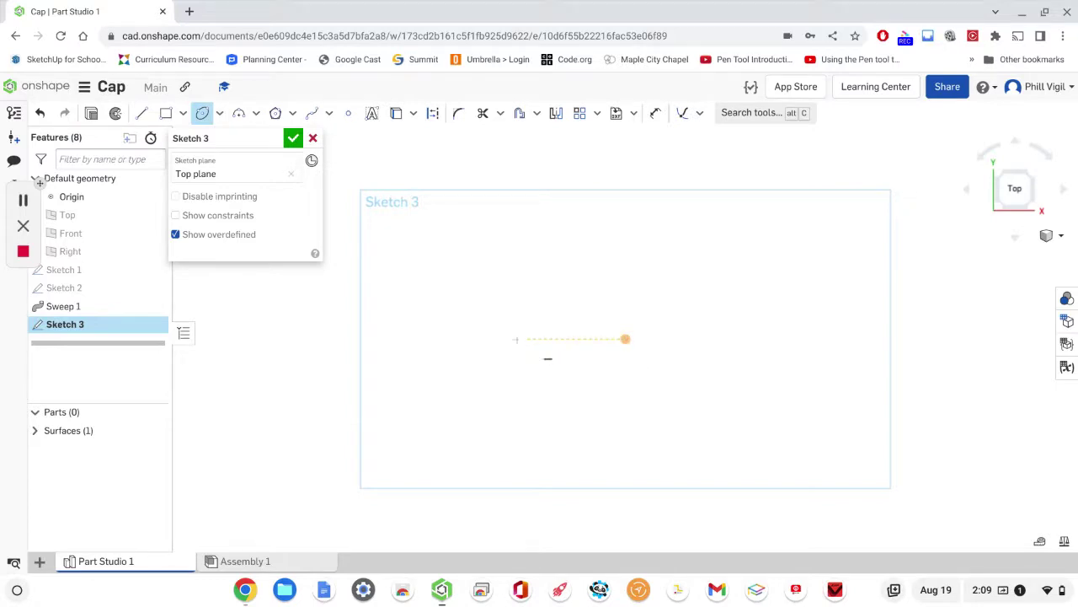
click(504, 339)
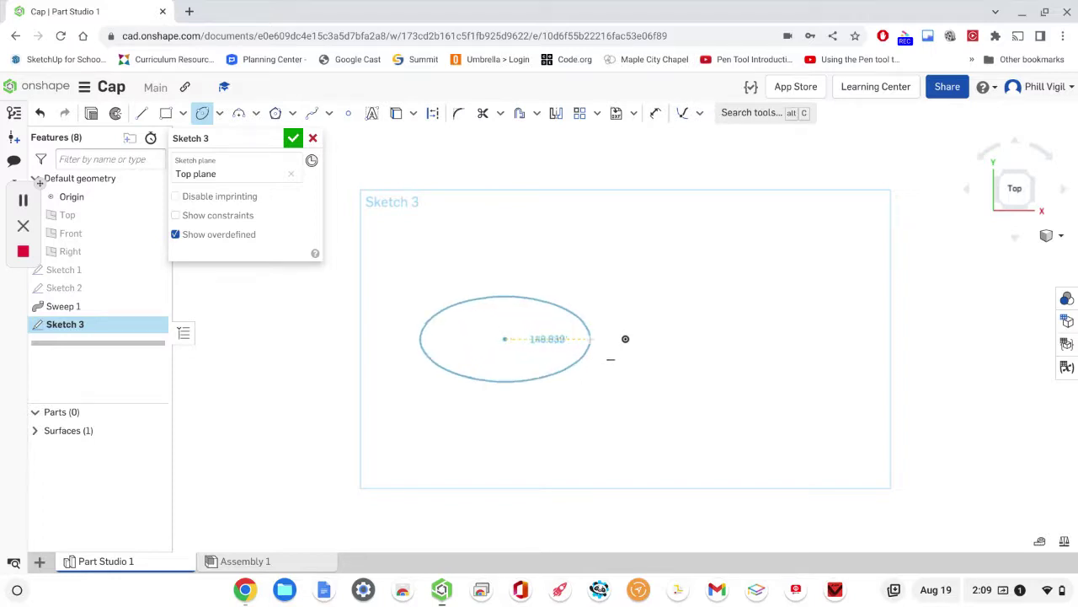
click(626, 339)
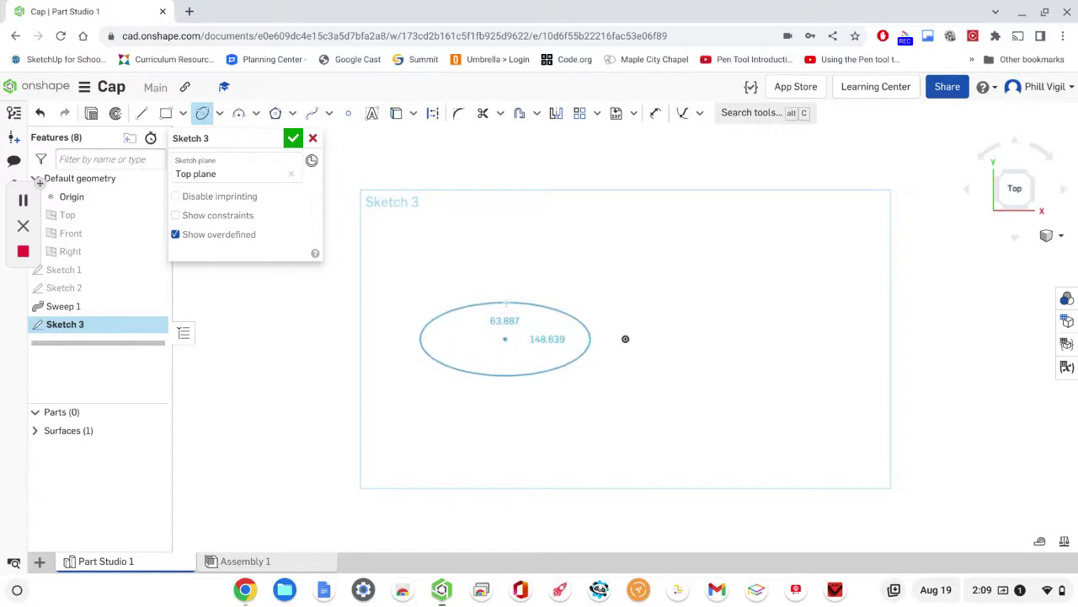
click(506, 301)
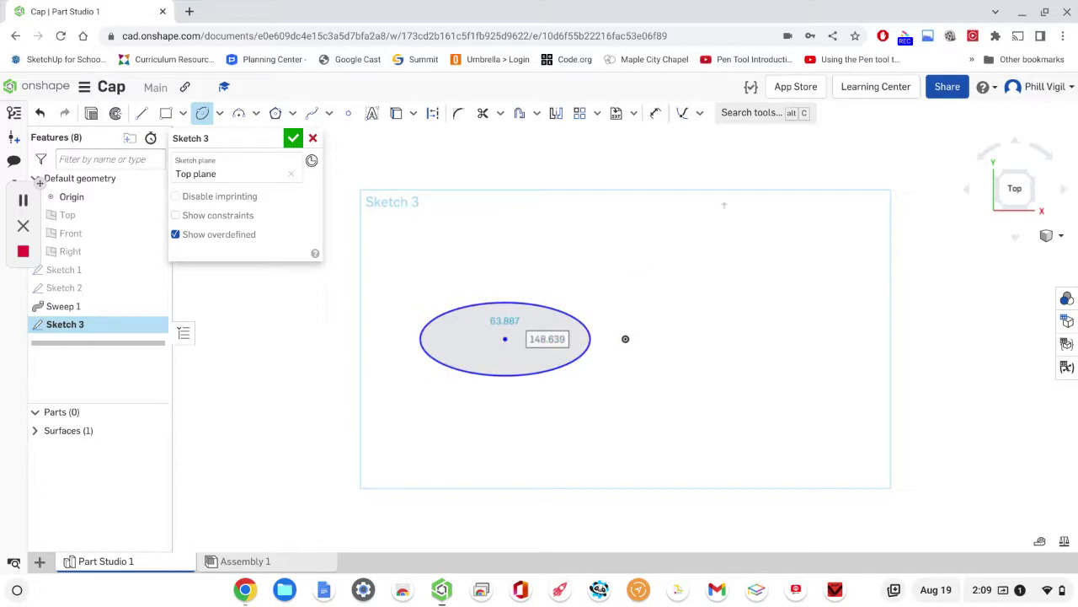
- Dimension the ellipse with a horizontal major axis of 110 mm and a vertical minor axis of 60 mm
click(656, 112)
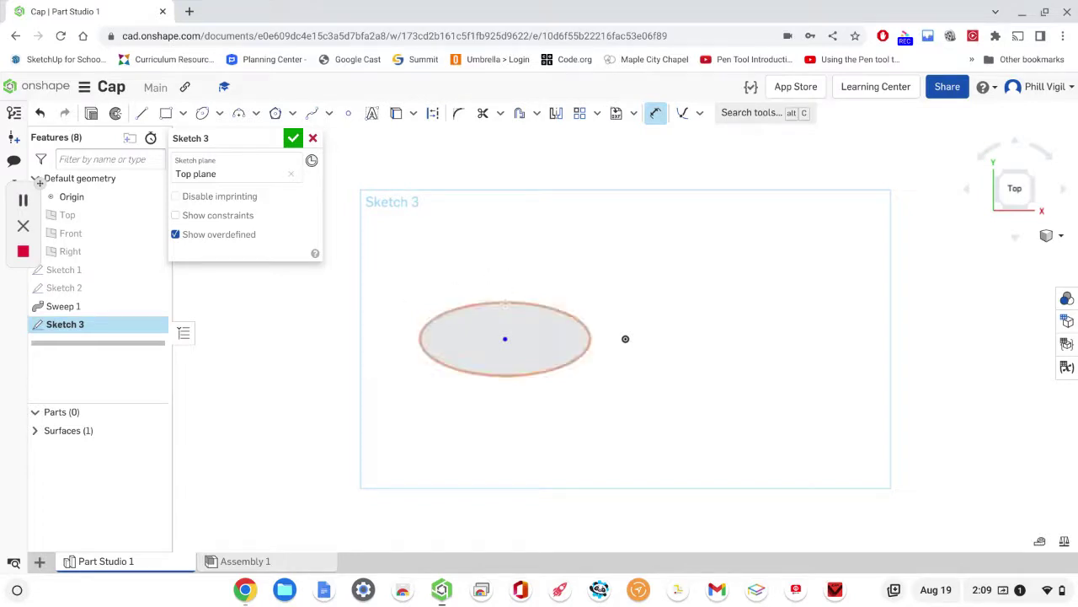
click(505, 303)
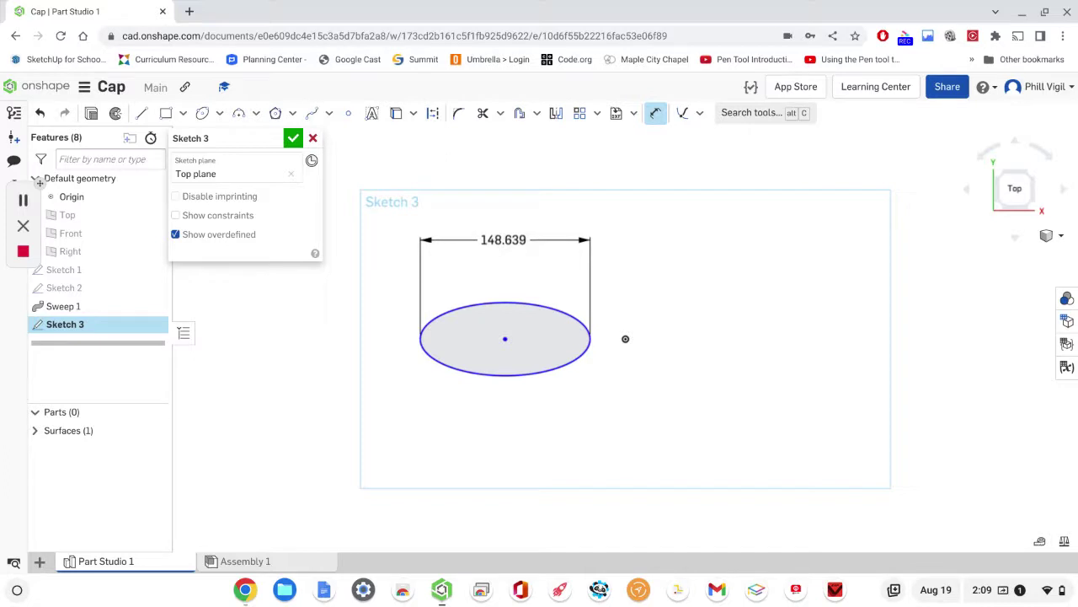
click(504, 240)
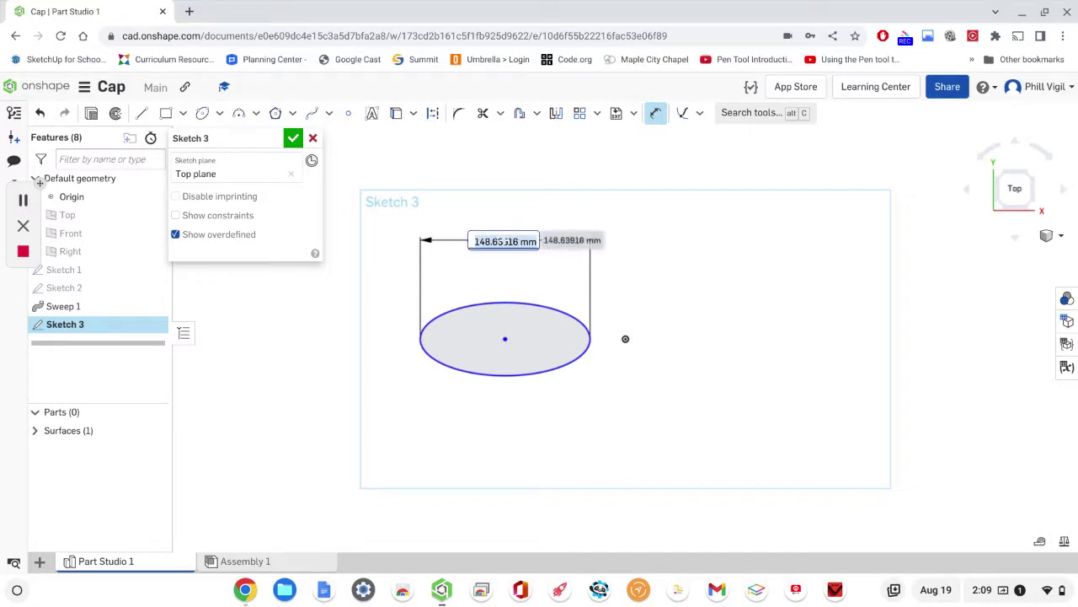
text(110)
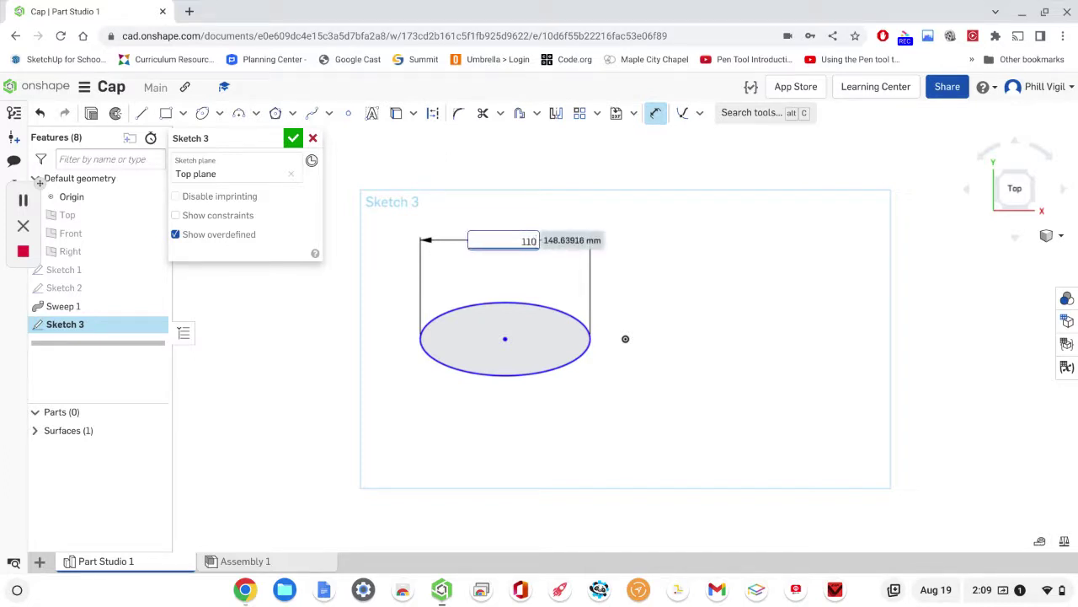
key(Return)
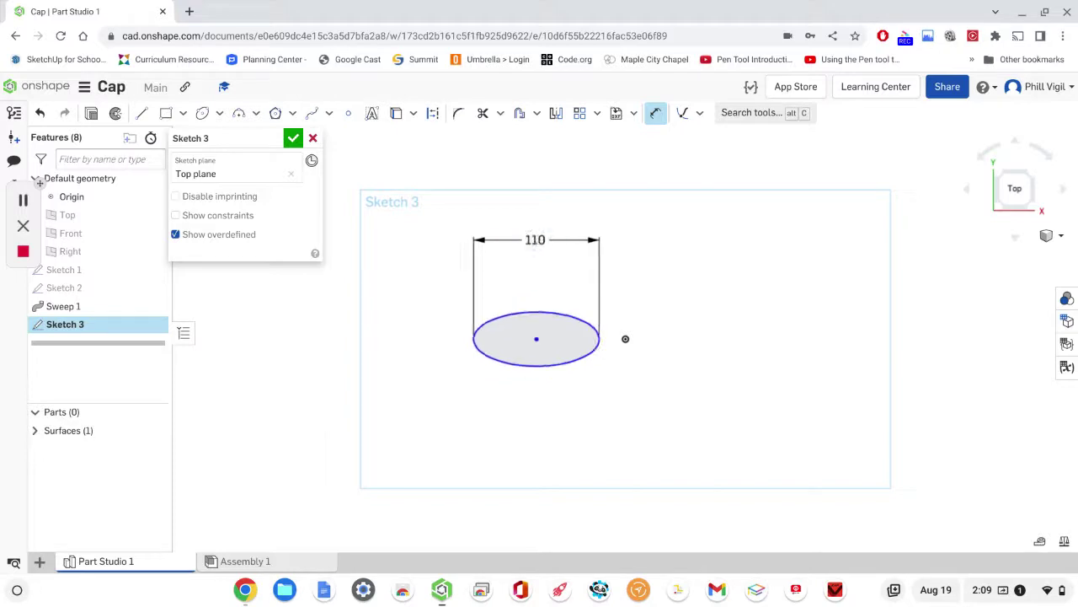
click(435, 343)
click(407, 343)
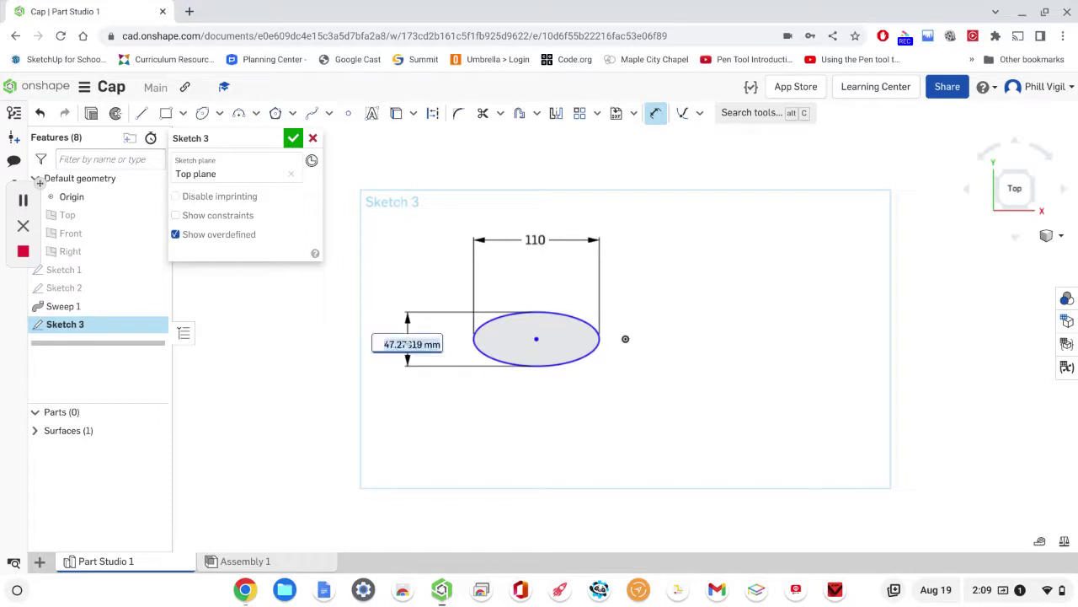
text(60)
key(Return)
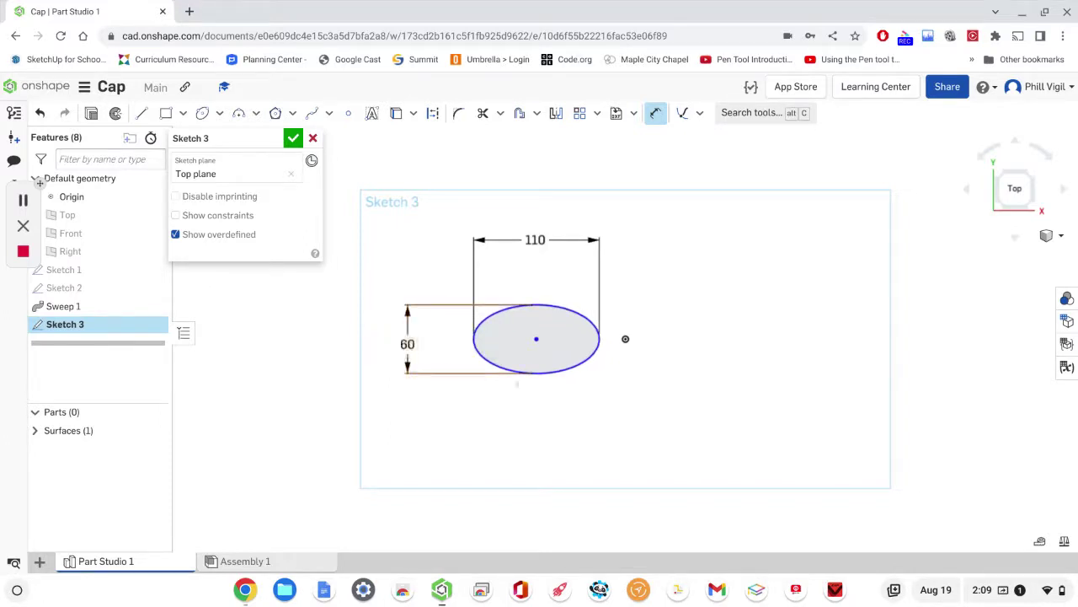
- Dimension the horizontal distance between the ellipse's centre and the origin as 60 mm and finish the sketch
click(625, 339)
click(584, 425)
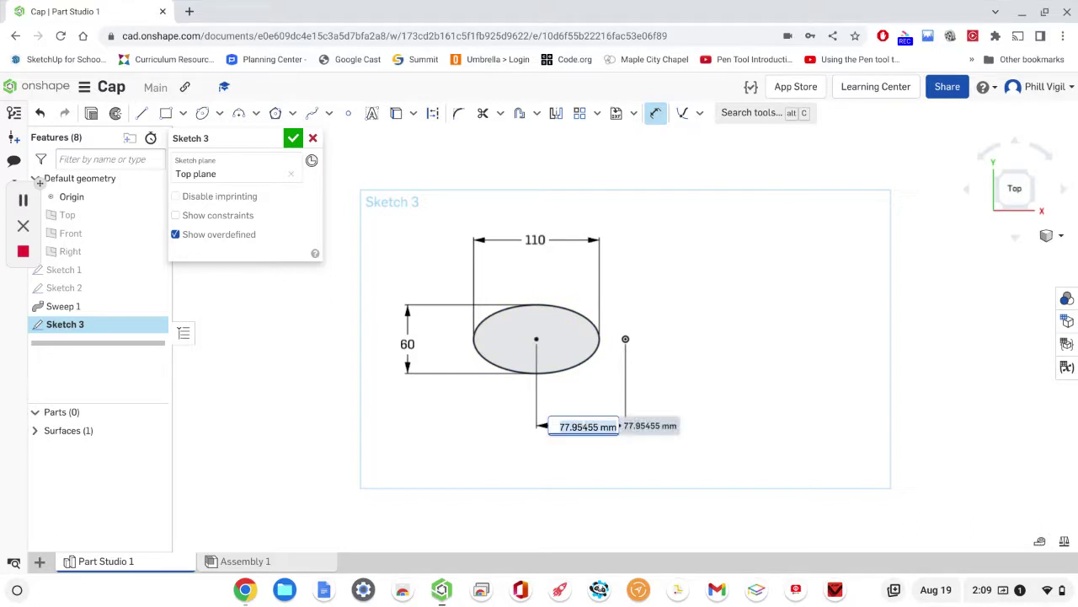
text(6)
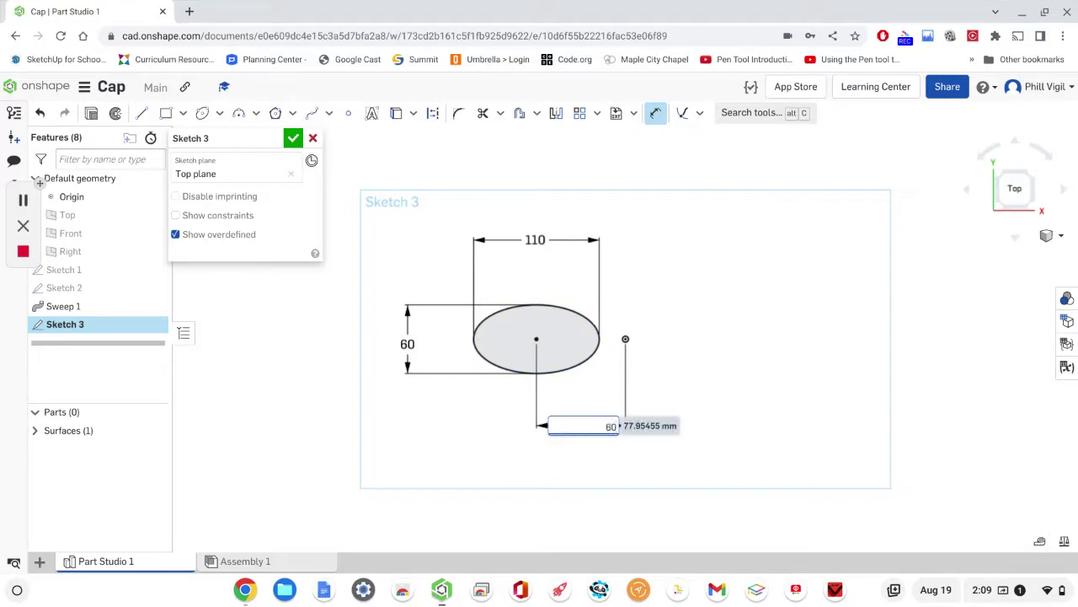
text(0)
key(Return)
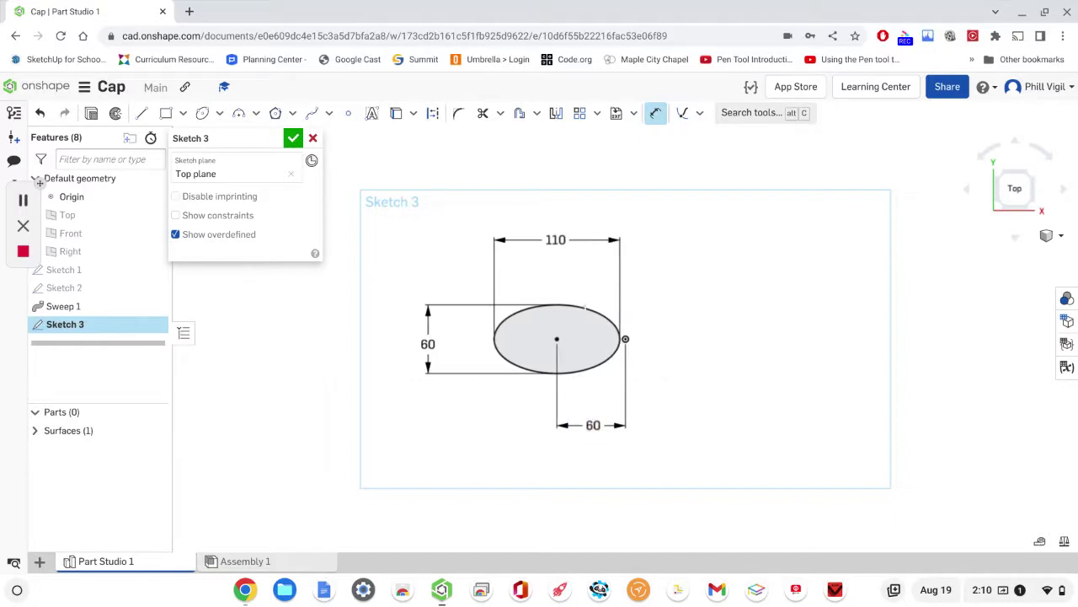
click(292, 137)
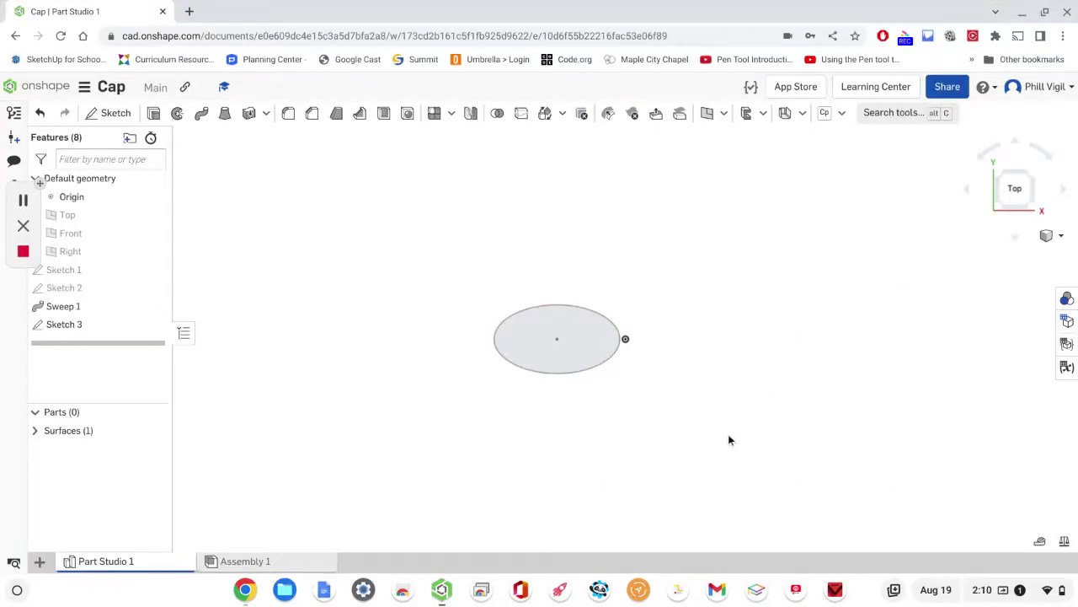
right_drag(730, 439, 729, 377)
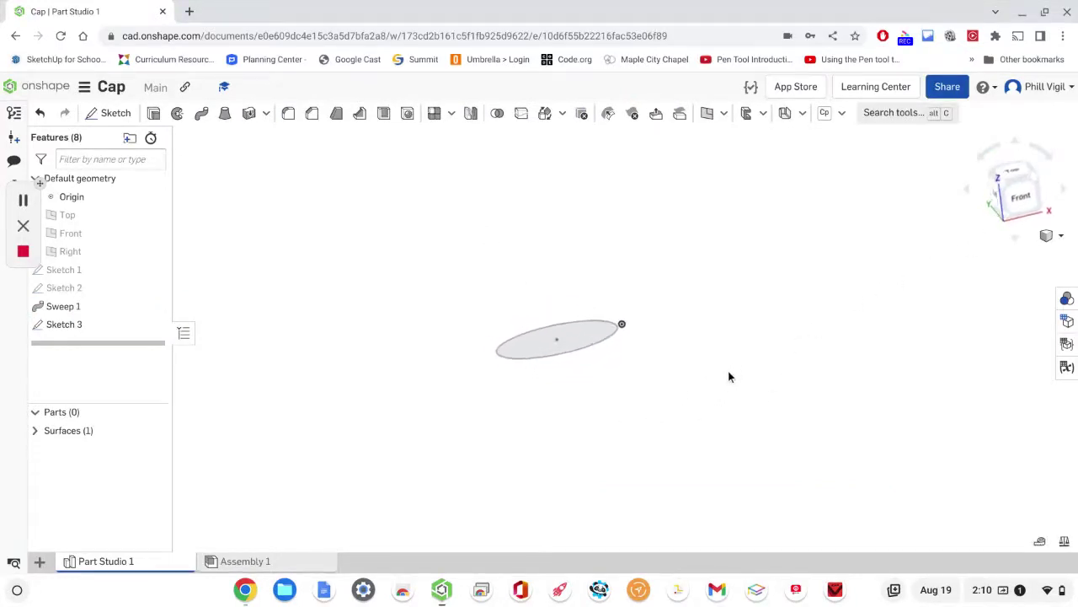
click(1033, 178)
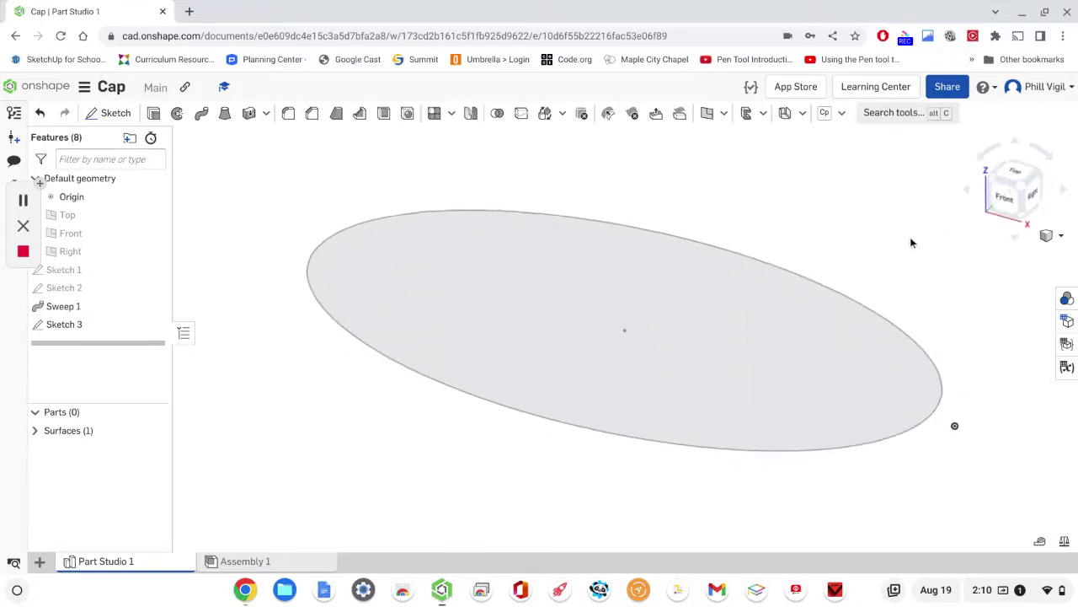
scroll(911, 243, down, 3)
middle_drag(910, 242, 779, 275)
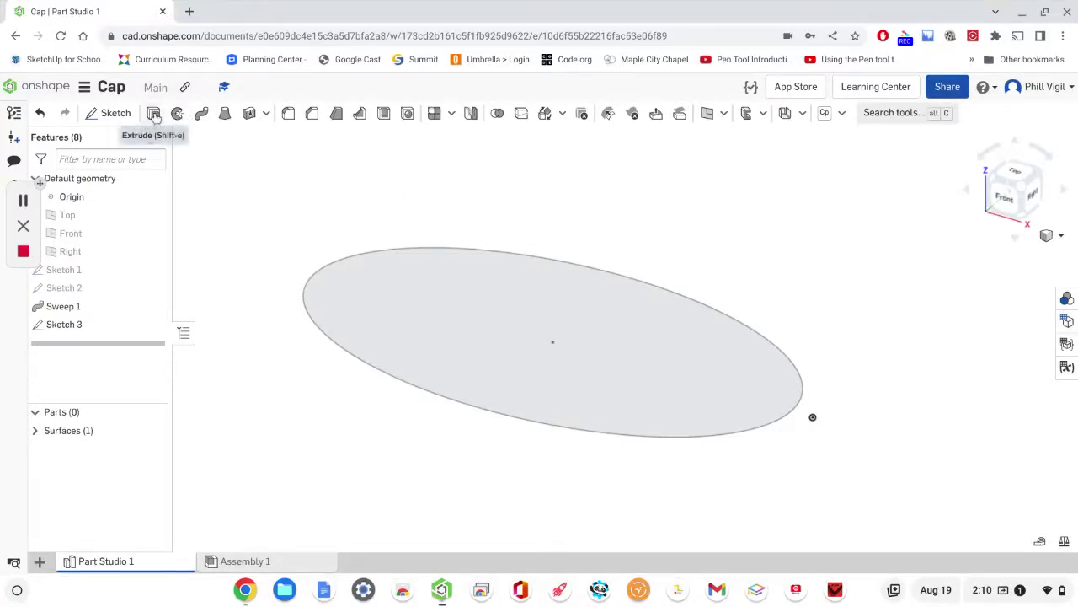
click(430, 250)
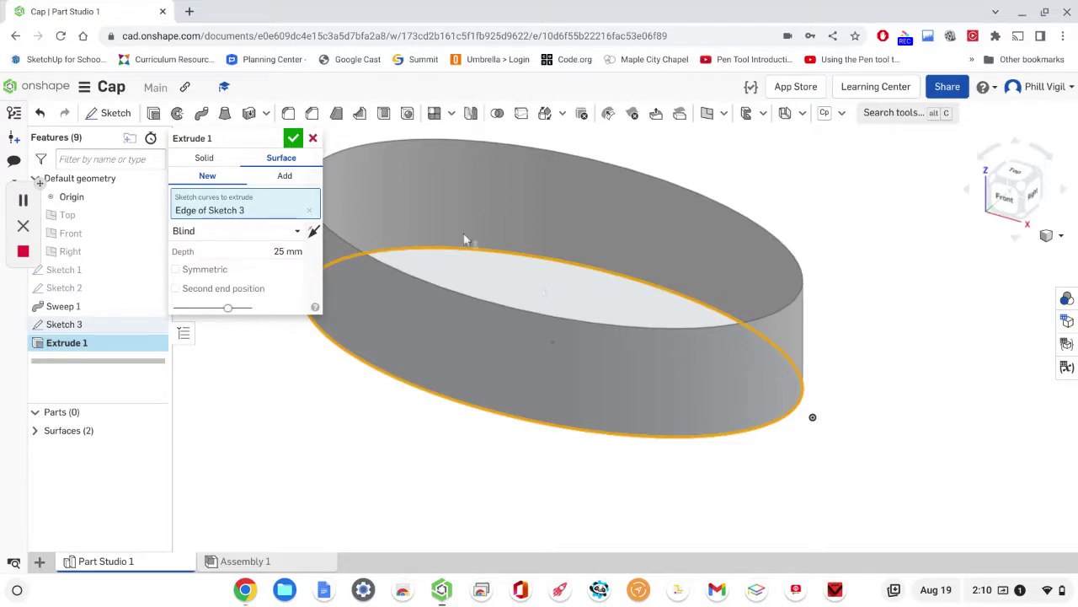
click(314, 139)
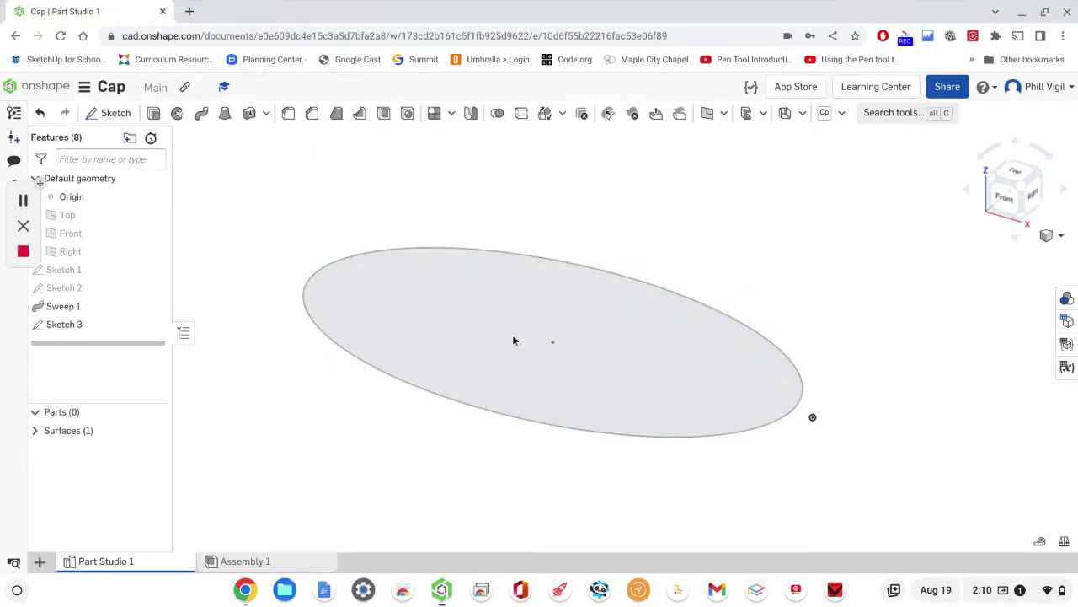
key(shift+e)
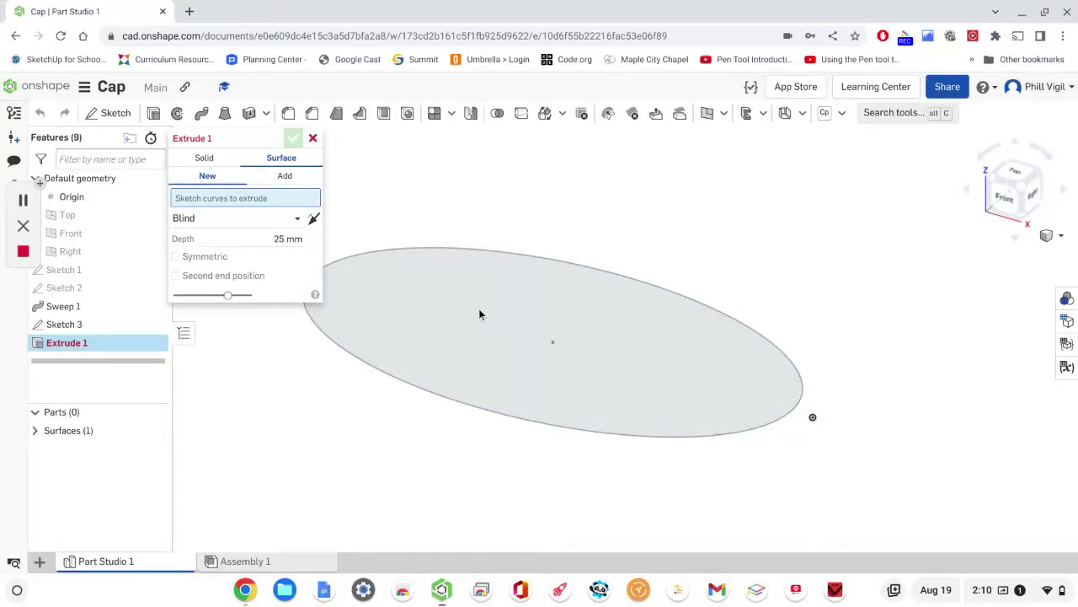
click(205, 159)
click(471, 328)
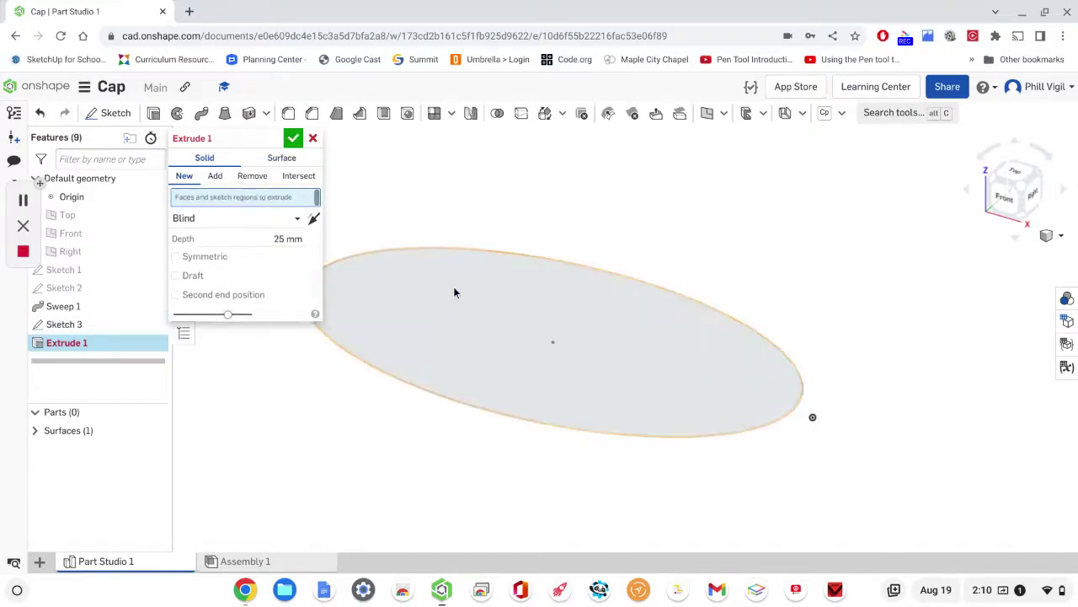
scroll(454, 288, down, 1)
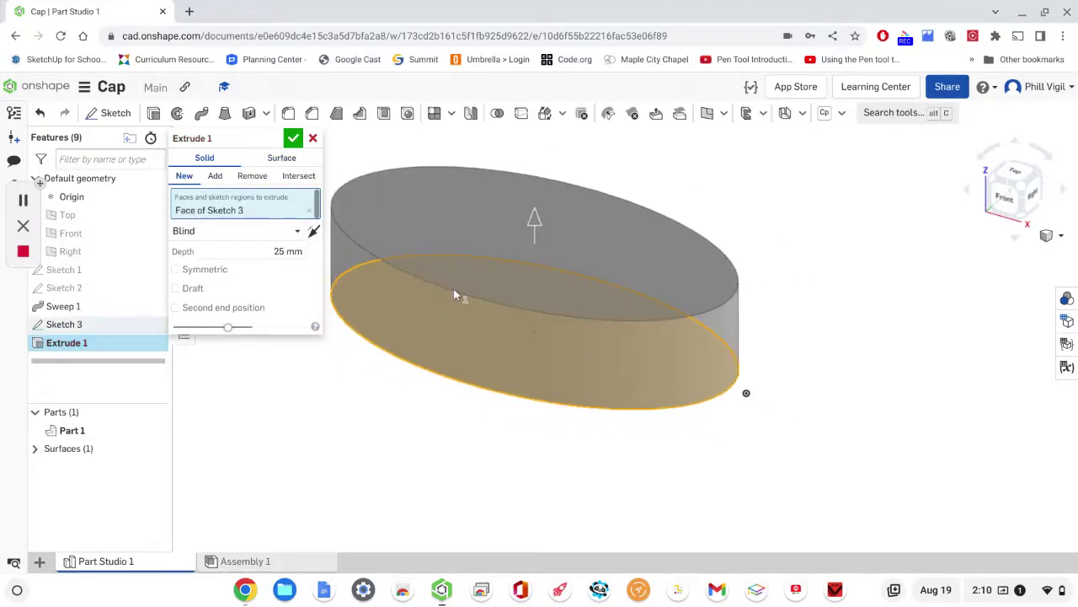
click(312, 138)
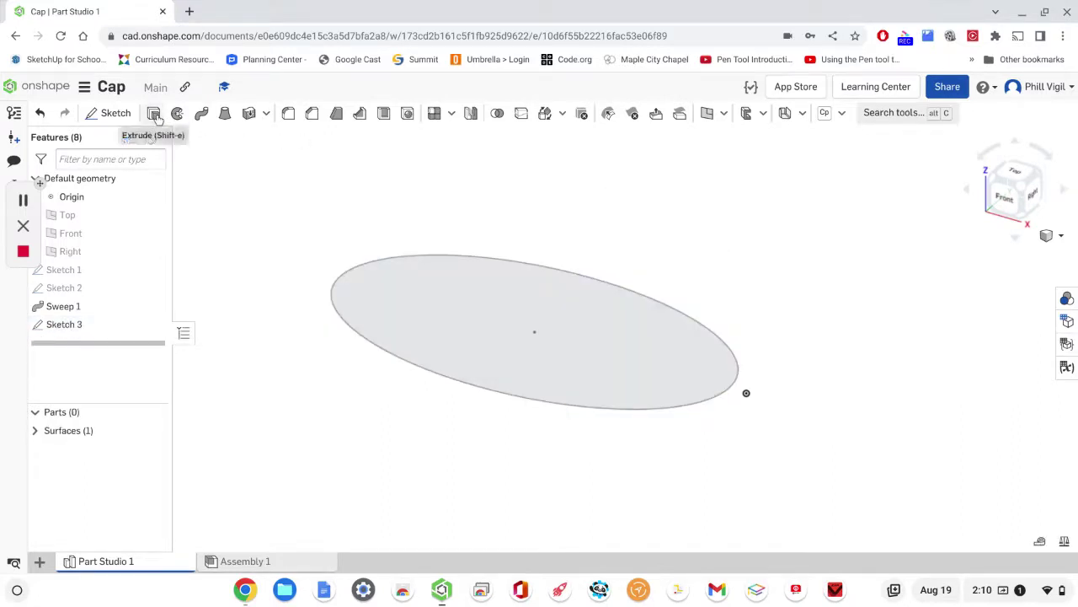
- Extrude the Sketch 3 ellipse edge as a new symmetric surface with a blind depth of 50 mm
key(shift+e)
click(477, 256)
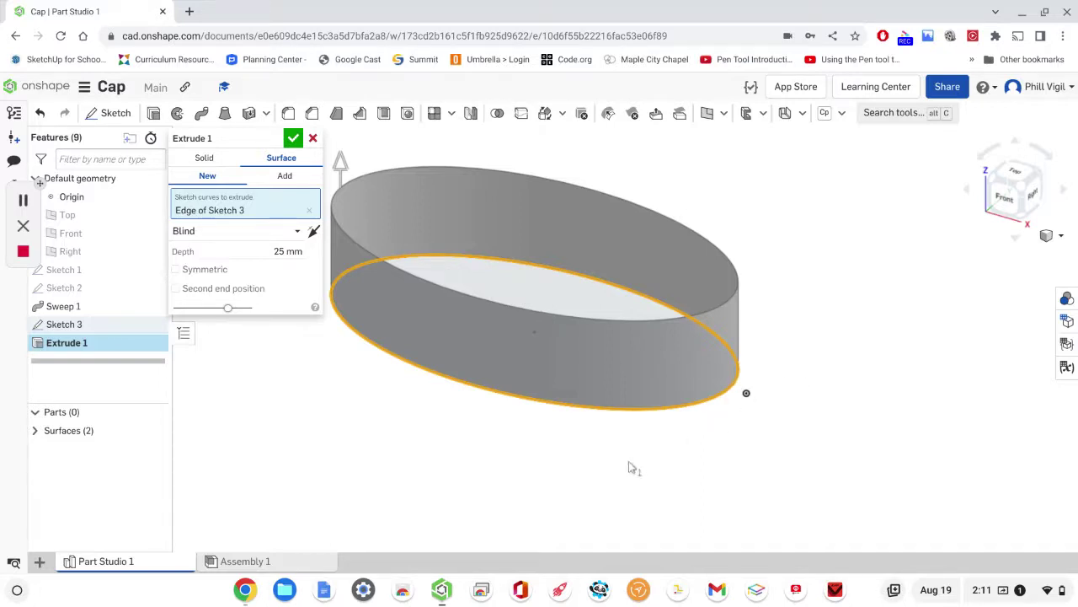
middle_drag(631, 468, 711, 484)
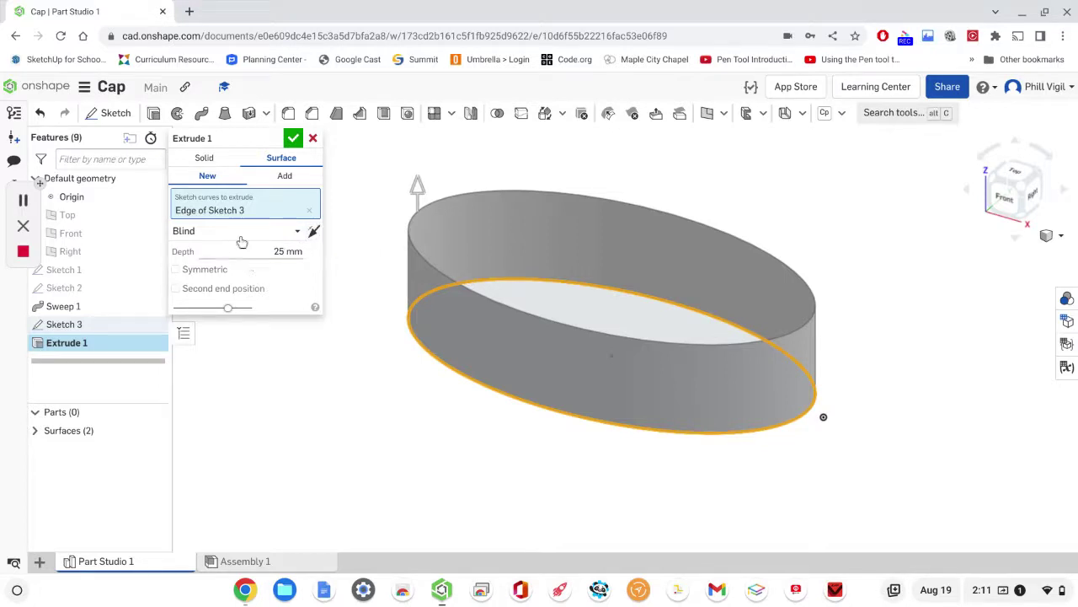
click(176, 269)
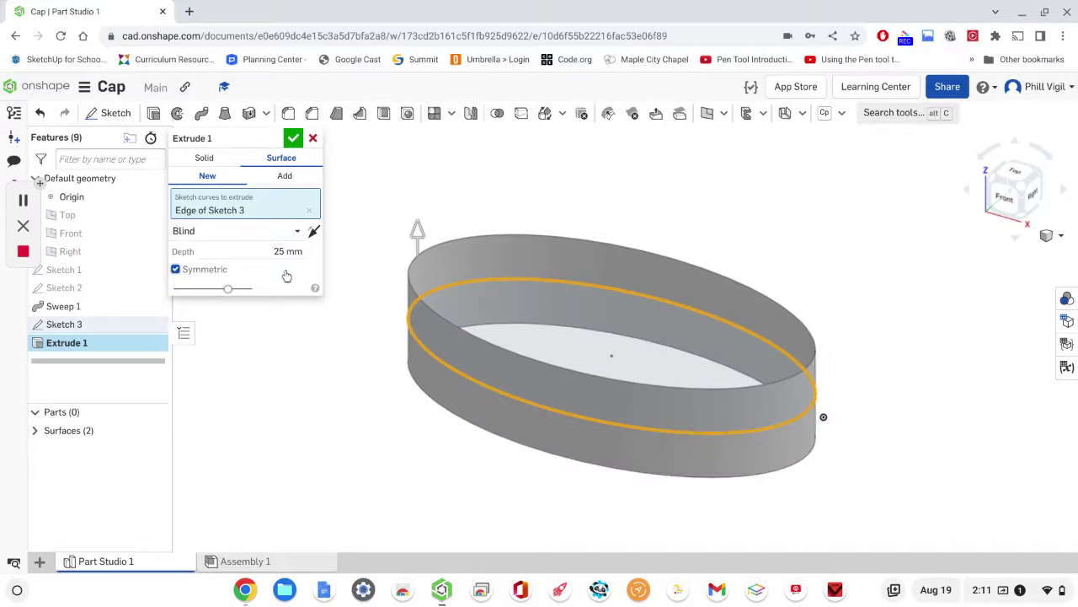
click(286, 251)
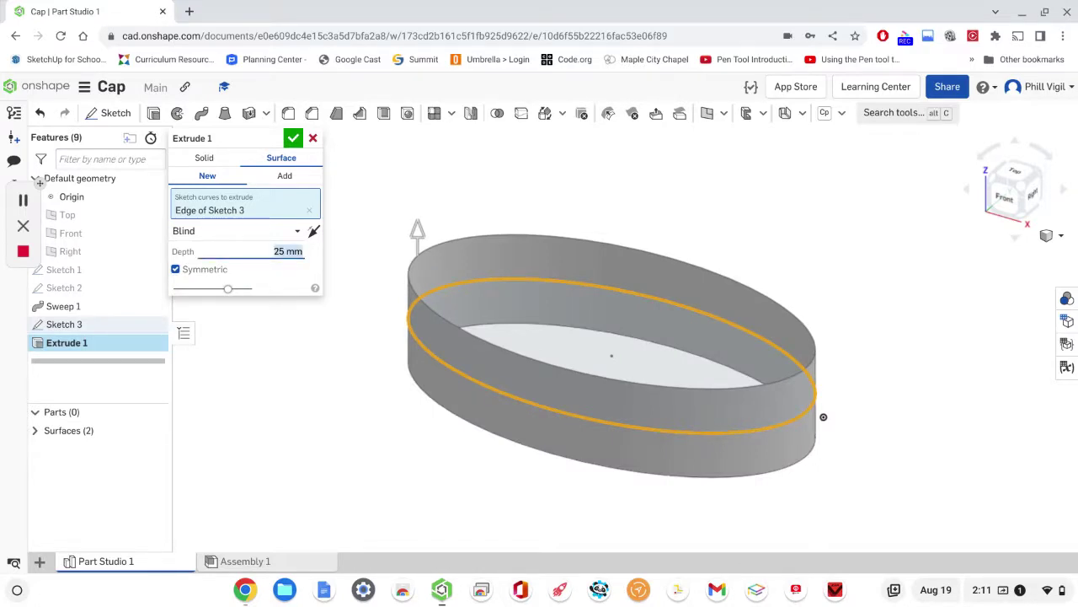
text(50)
key(Return)
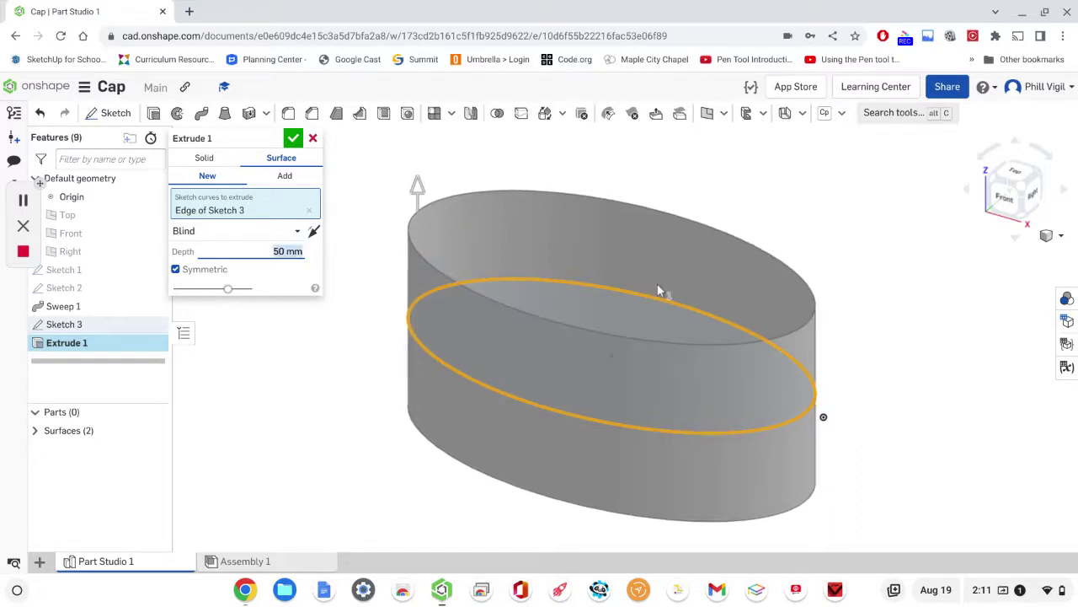
click(292, 139)
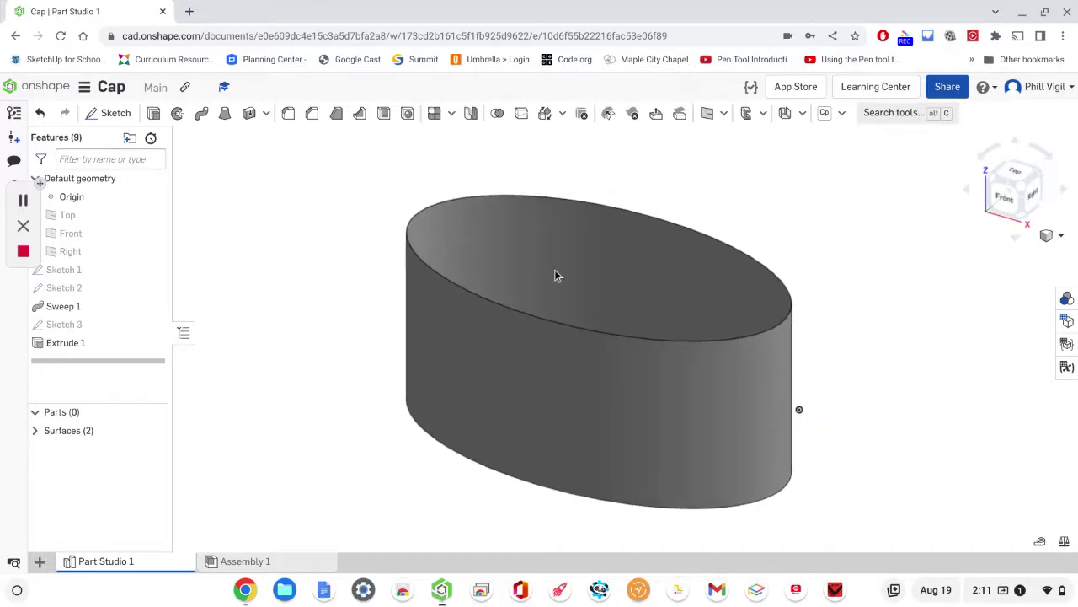
- Expand the surfaces list and show the hidden swept surface, Surface 1, together with the elliptical extrusion
right_drag(772, 258, 742, 291)
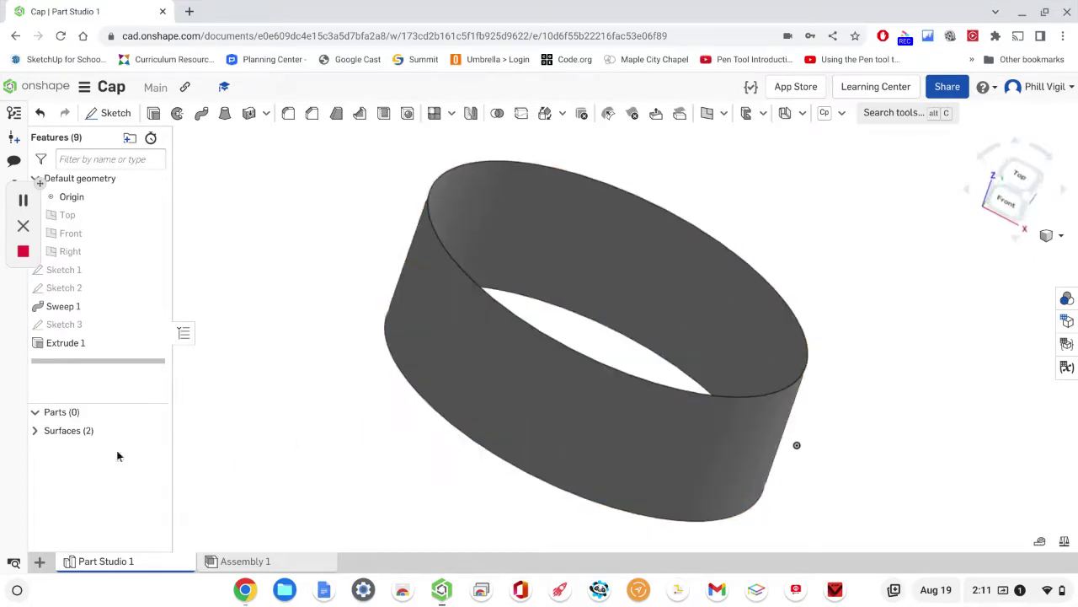
click(35, 432)
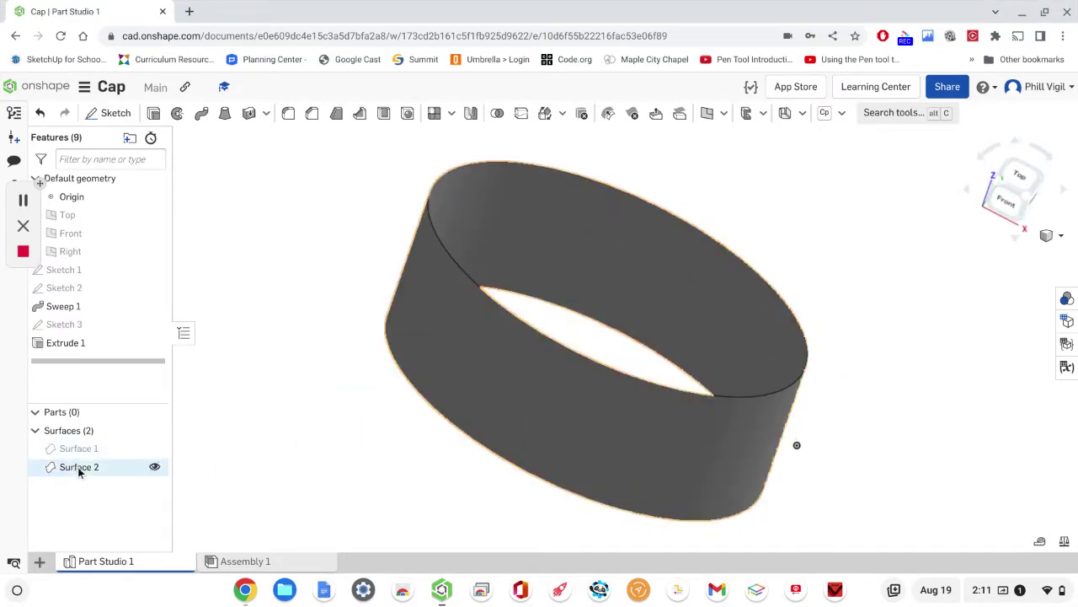
click(154, 448)
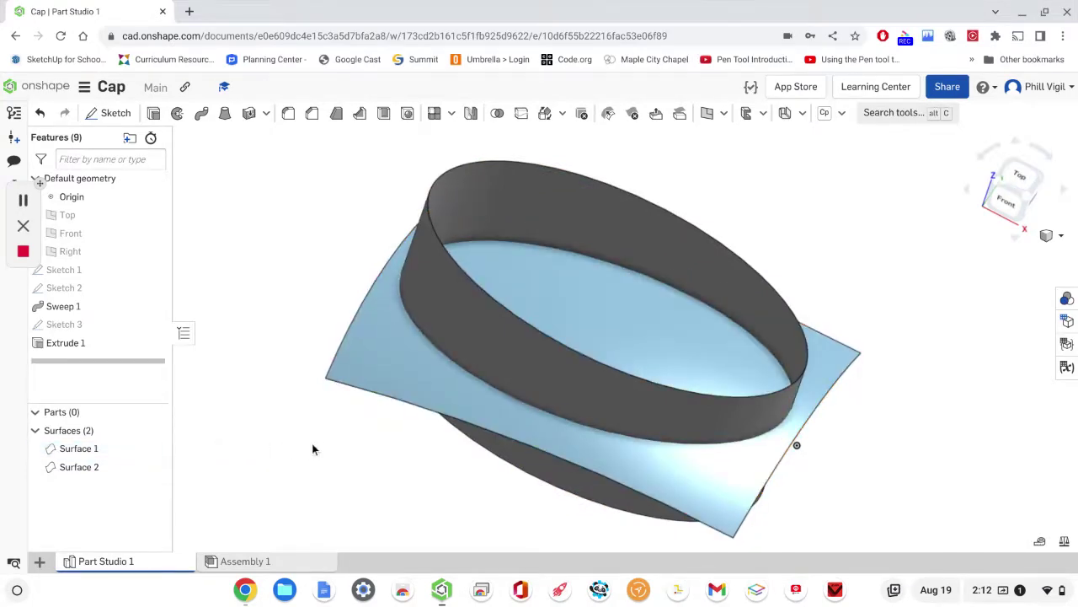
- Split the swept surface with the elliptical extruded surface, keeping the tools and both sides, and check the result by toggling the ellipse's visibility
mouse_move(312, 444)
right_down()
mouse_move(322, 414)
mouse_move(344, 419)
mouse_move(306, 440)
mouse_move(321, 443)
right_up()
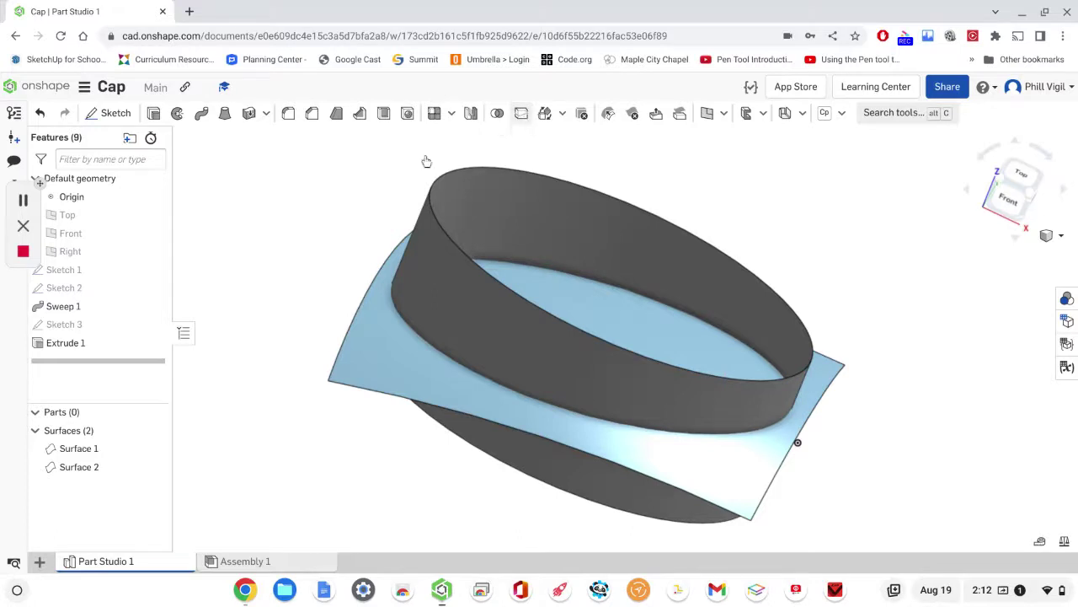
click(368, 359)
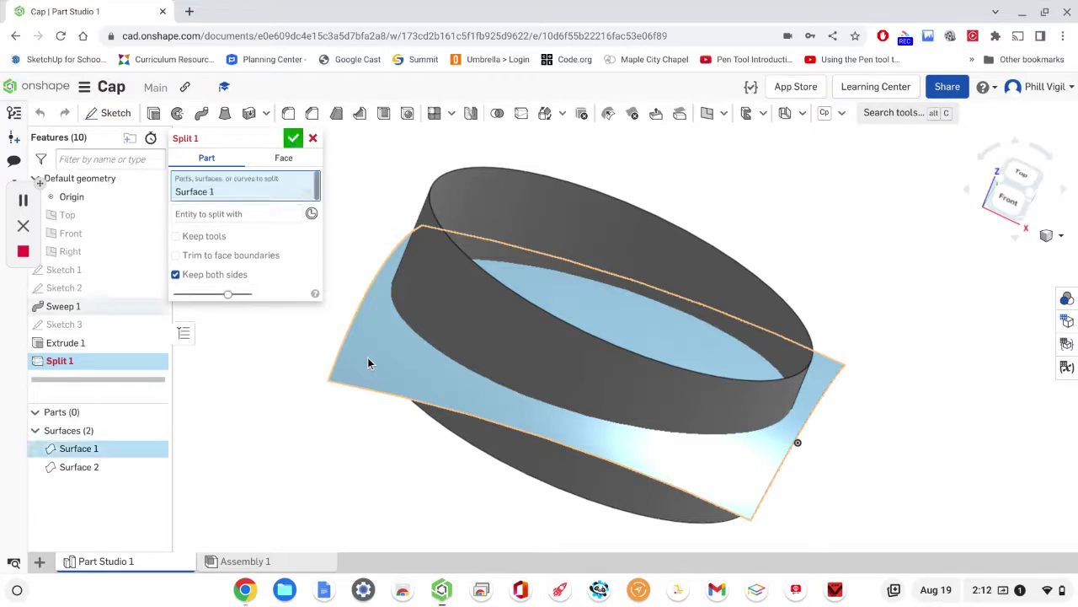
click(256, 216)
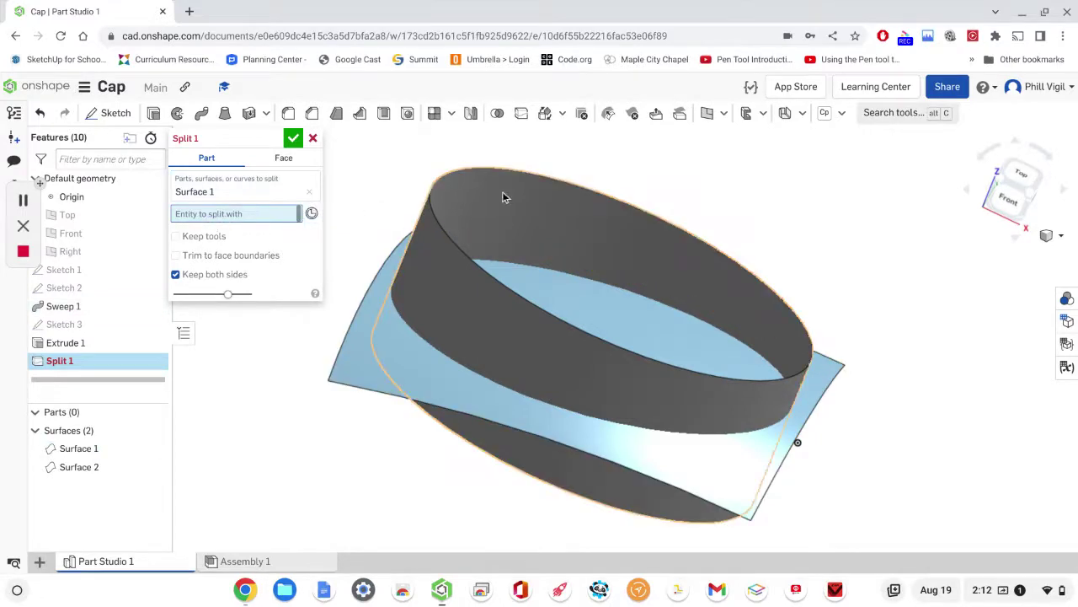
click(559, 210)
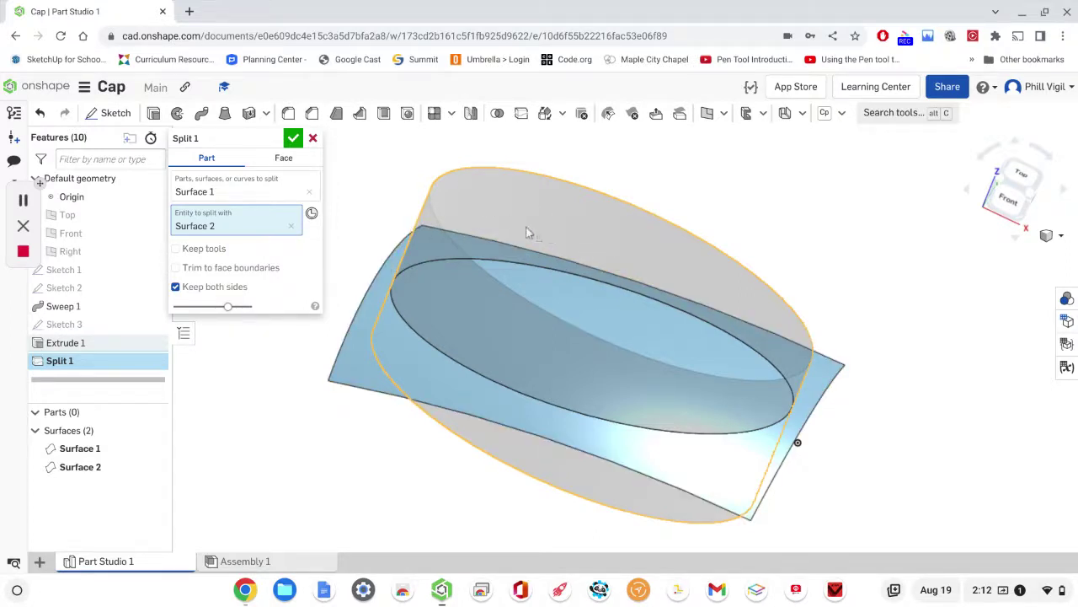
click(176, 248)
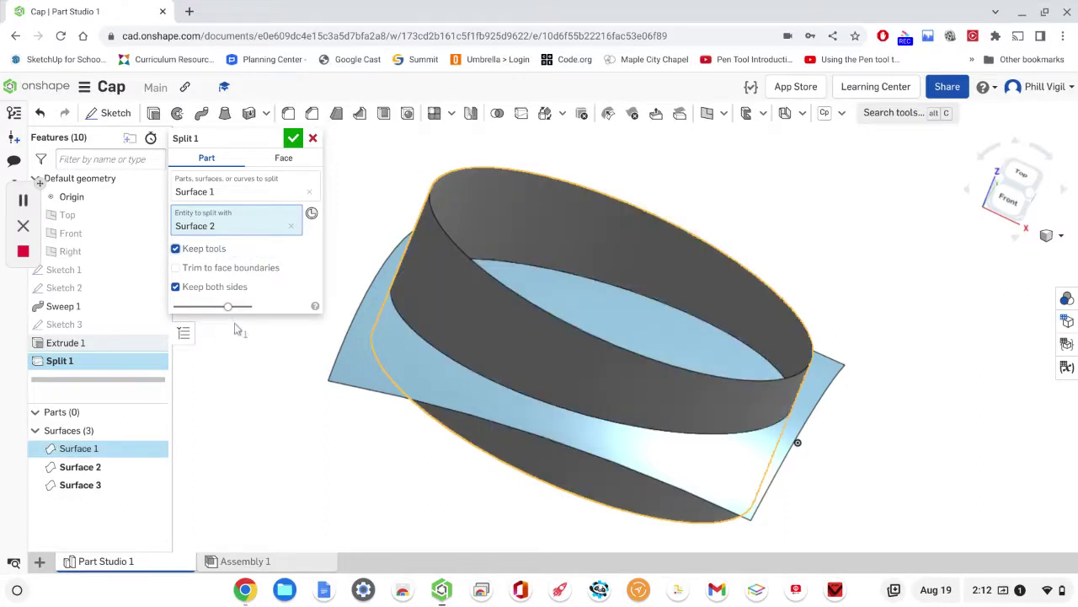
click(294, 138)
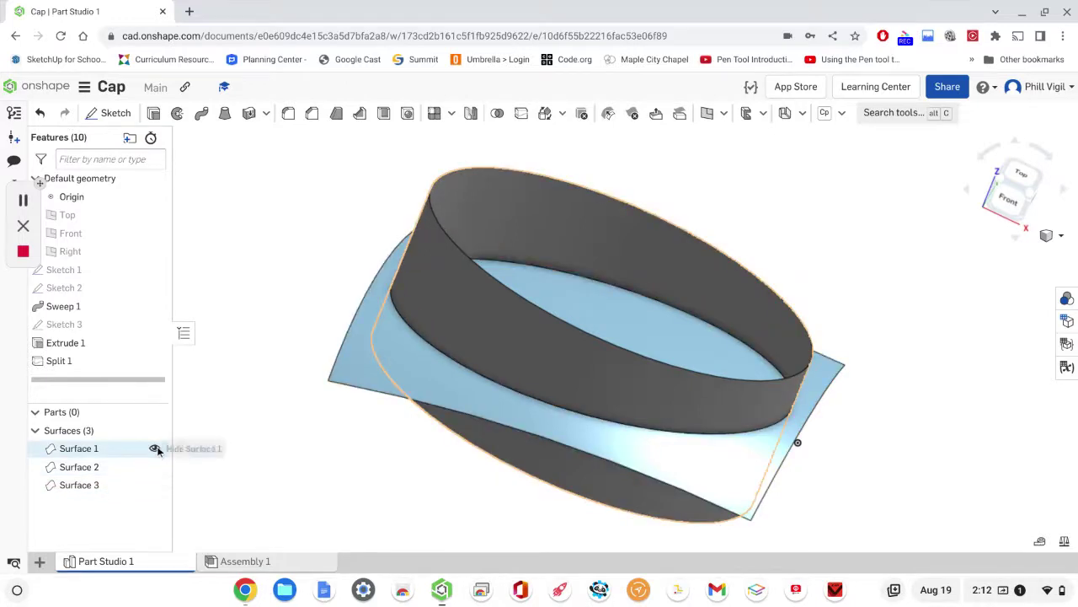
click(155, 448)
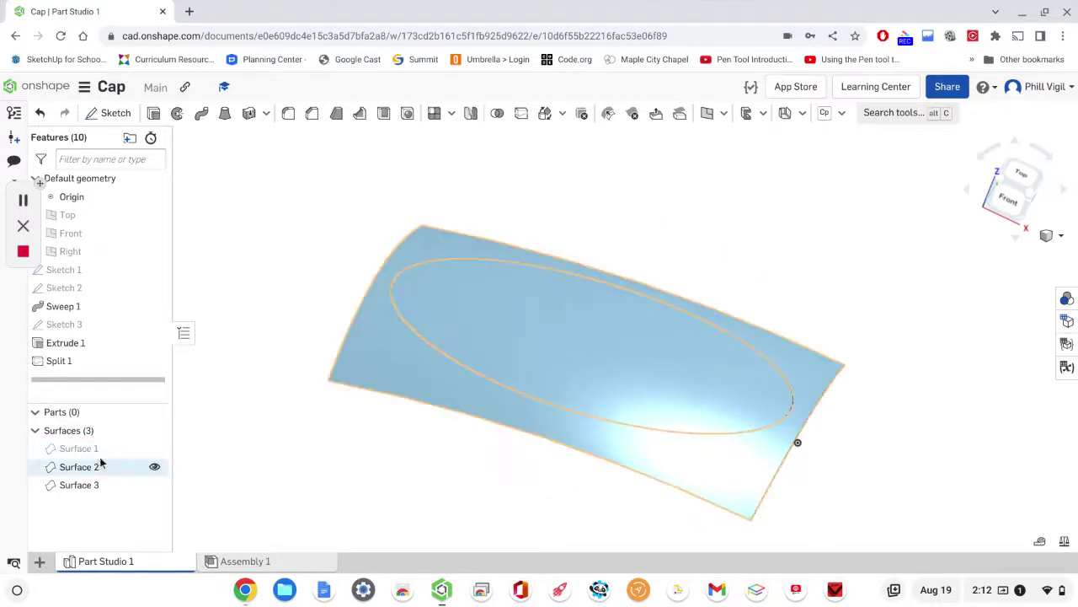
click(154, 448)
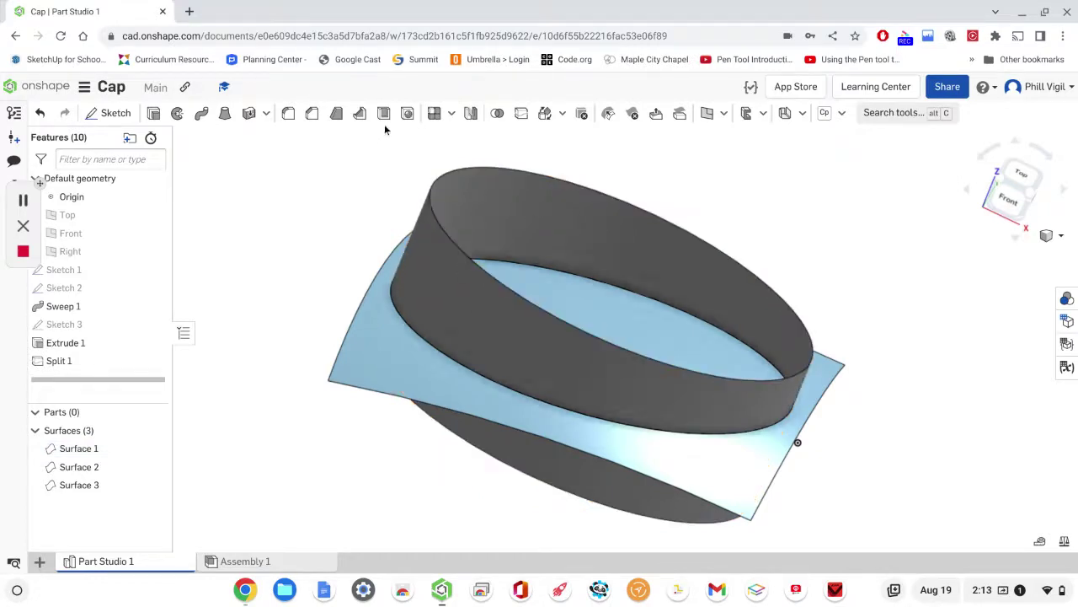
- Split the elliptical extruded surface with the outer portion of the swept surface, keeping both sides but not the tools
click(520, 114)
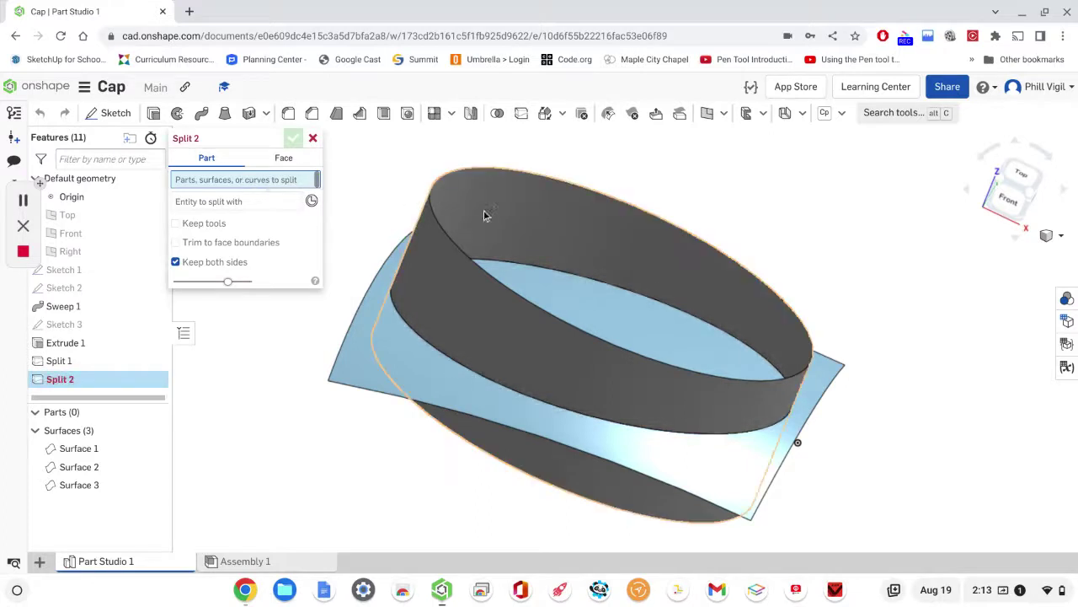
click(548, 213)
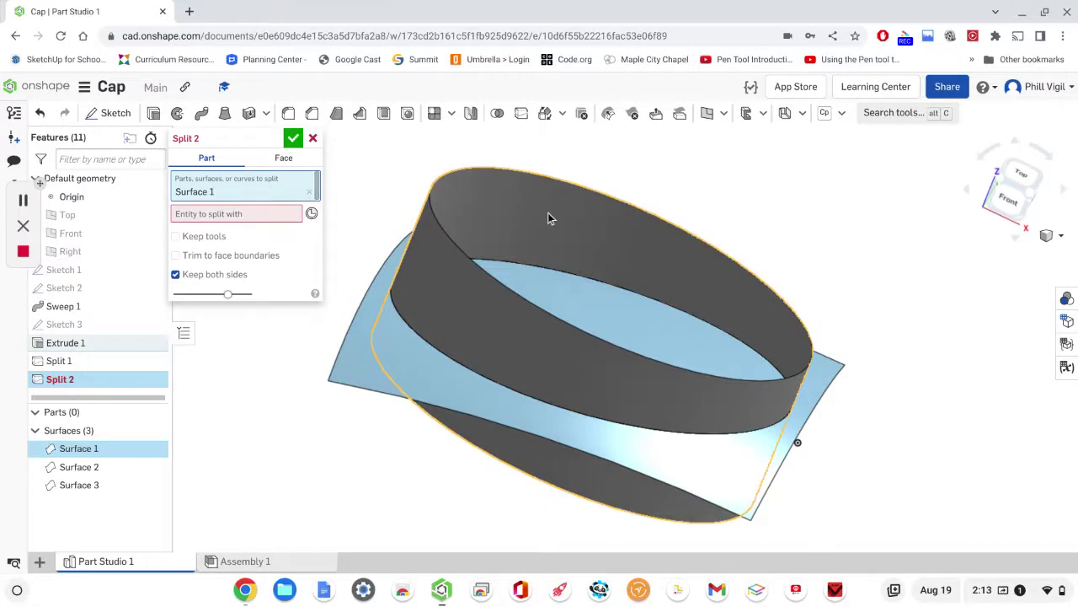
click(220, 215)
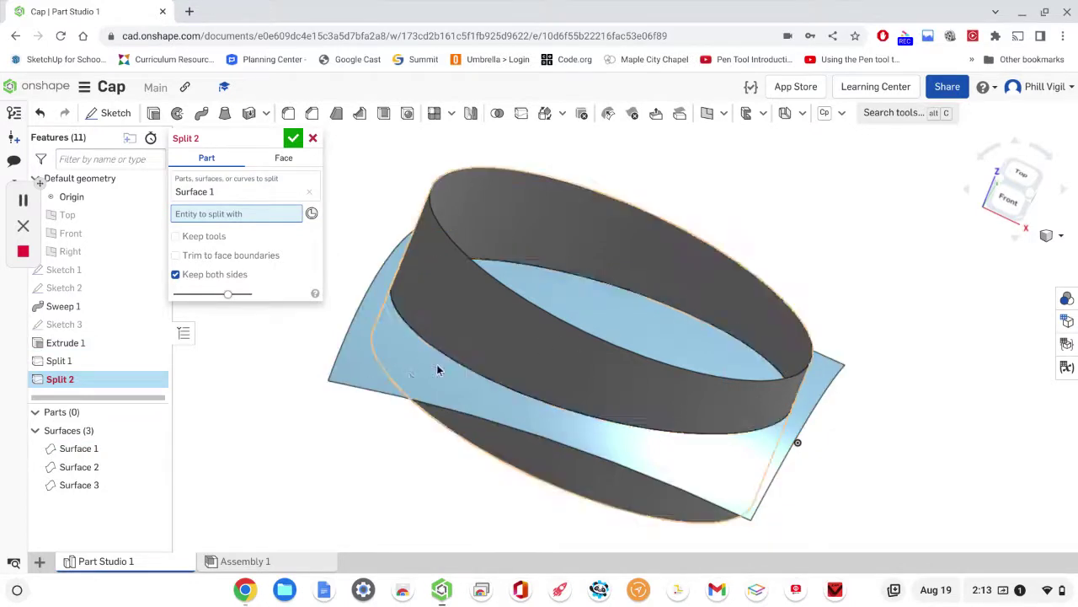
click(359, 373)
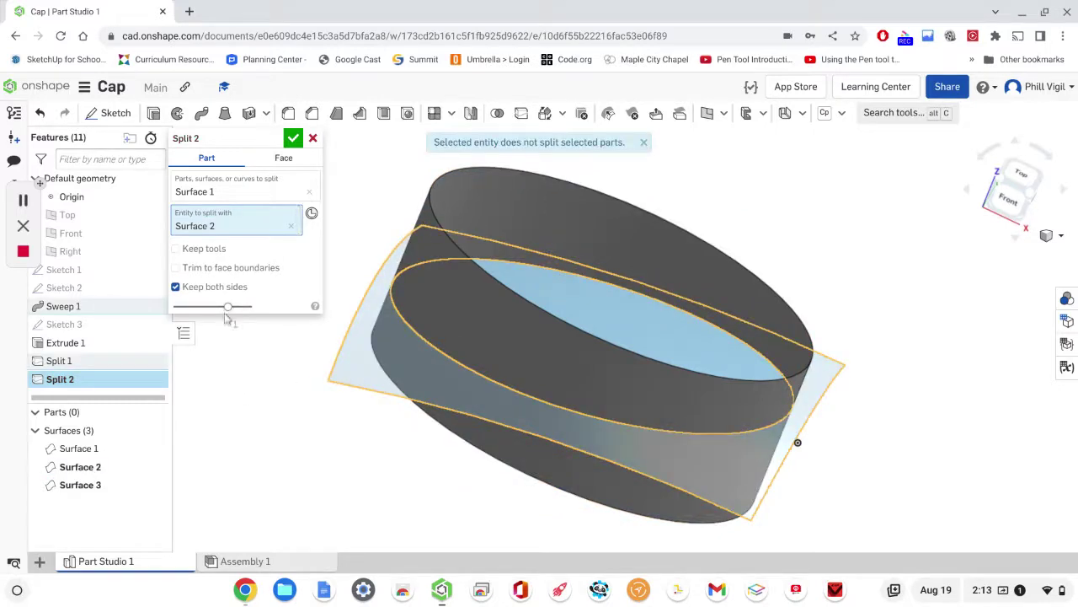
click(176, 249)
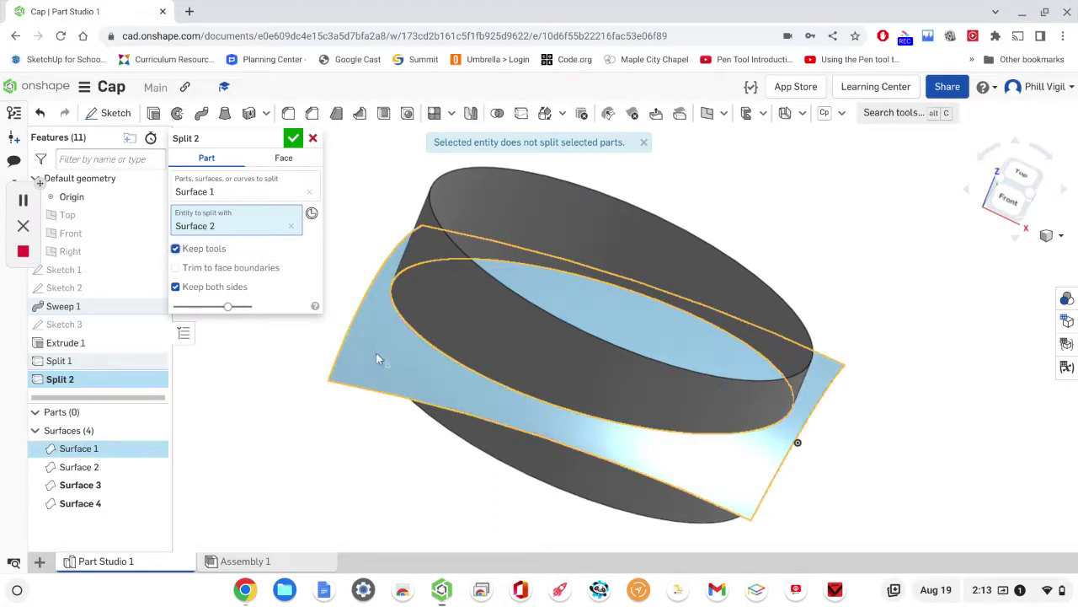
click(175, 248)
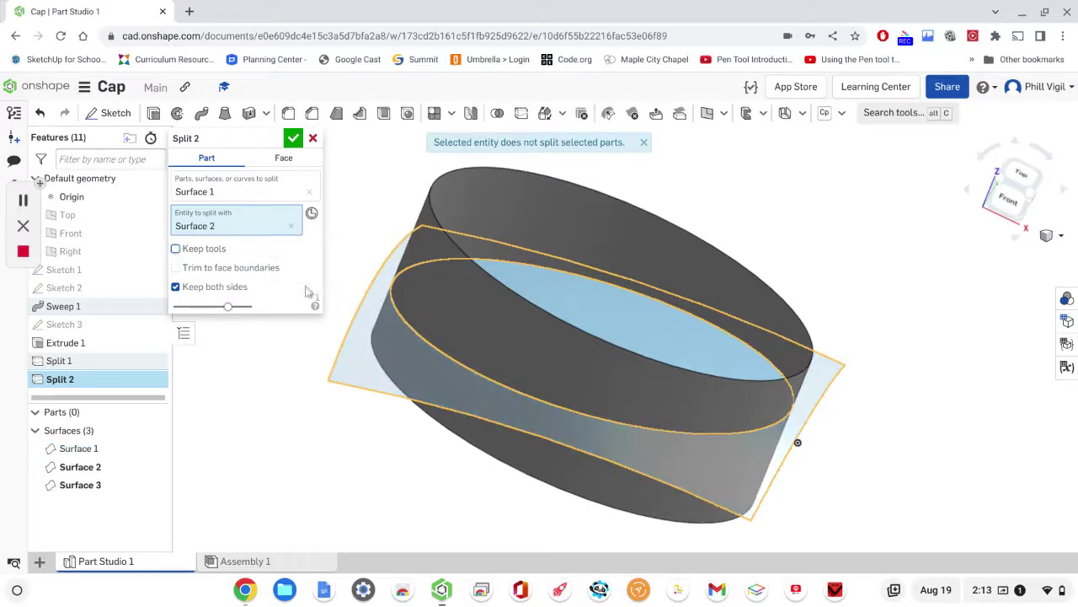
click(293, 138)
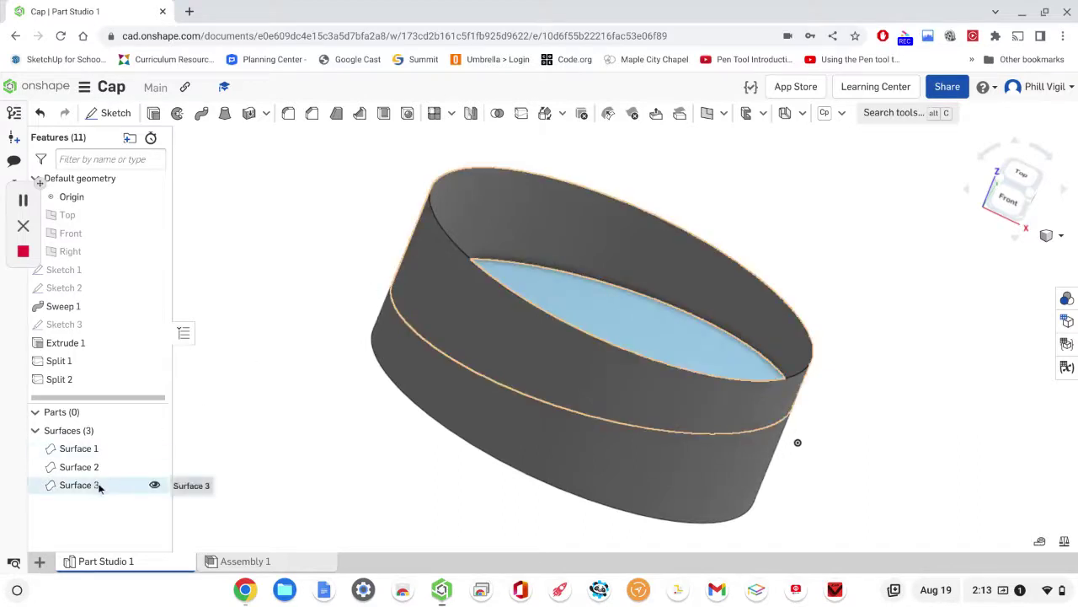
- Toggle the visibility of Surface 2 and Surface 3 to identify the lower and upper portions of the split elliptical wall
click(155, 485)
click(155, 486)
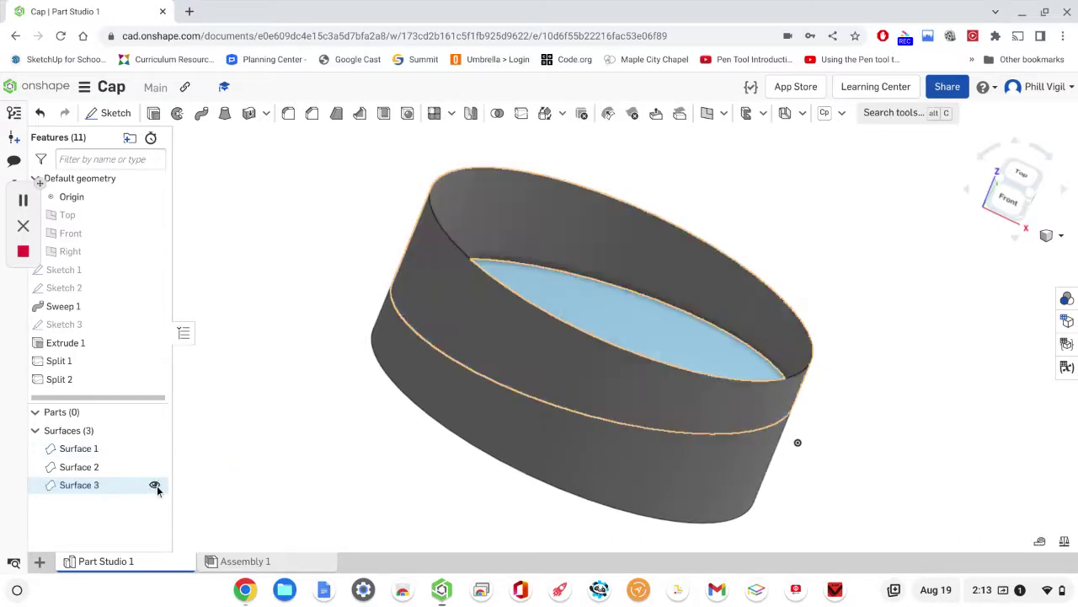
click(155, 467)
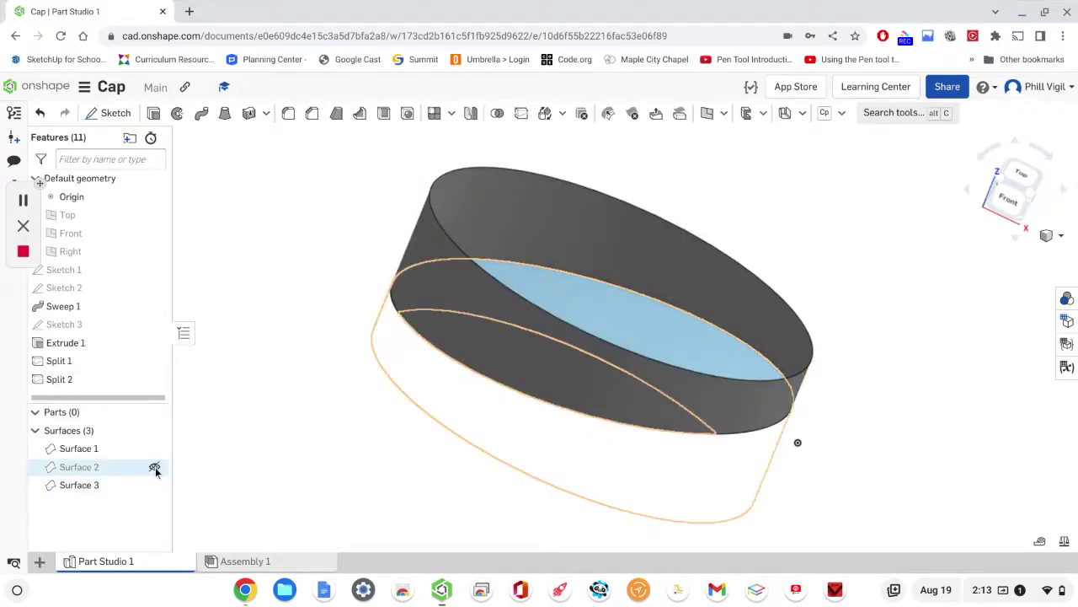
click(155, 466)
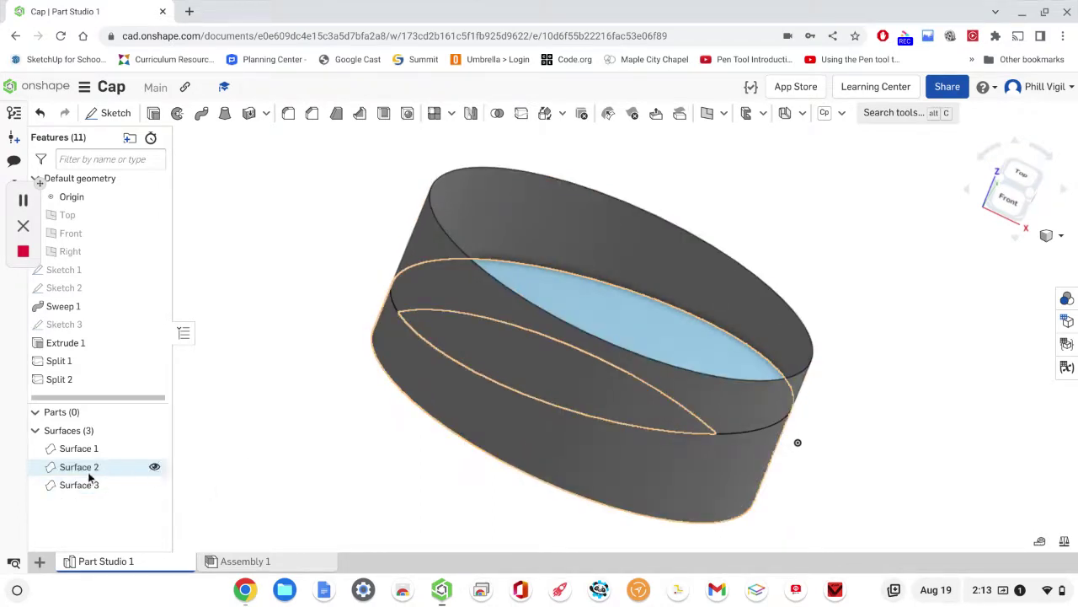
click(155, 486)
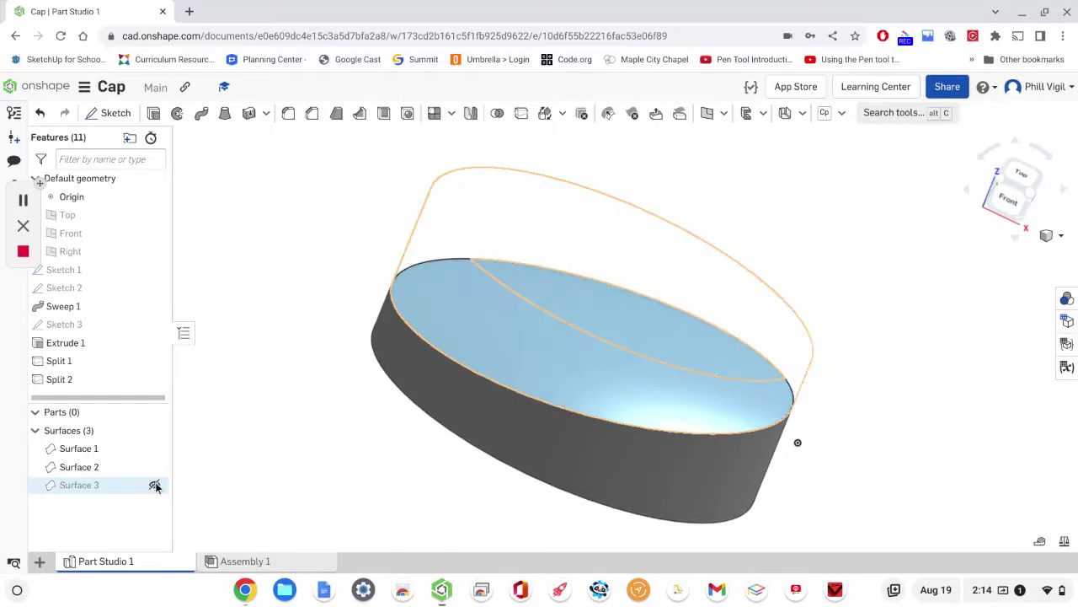
click(155, 485)
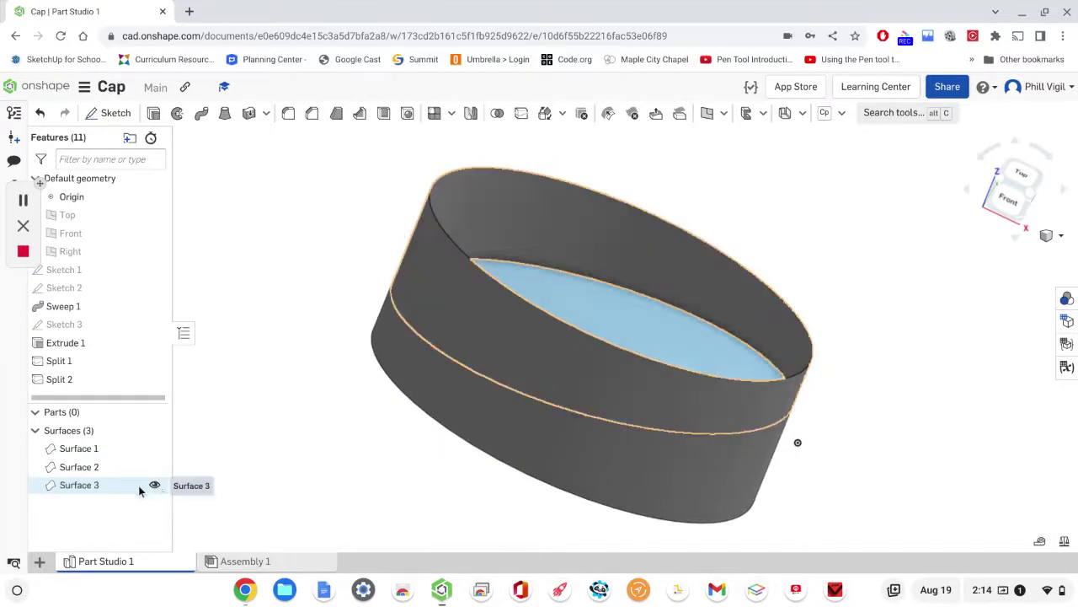
- Delete Surface 3, the portion of the elliptical wall above the curved top surface
click(583, 114)
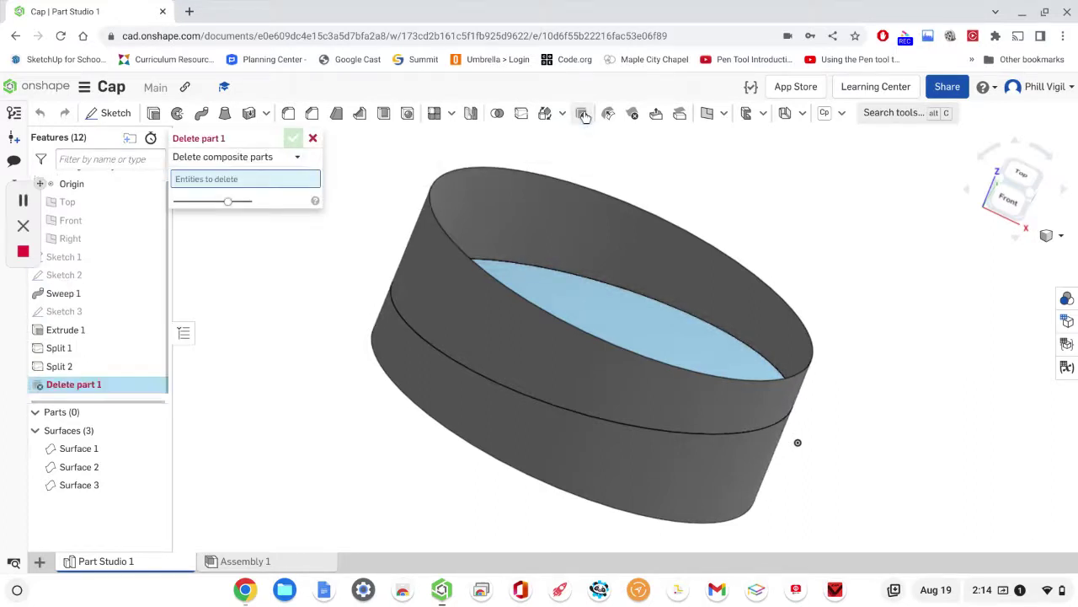
click(84, 487)
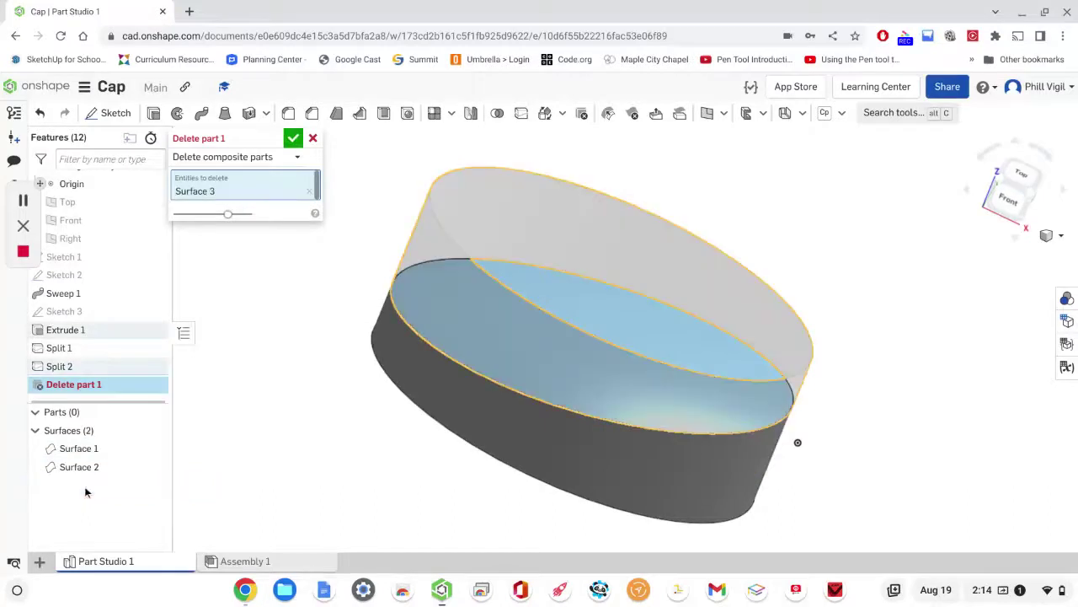
click(292, 139)
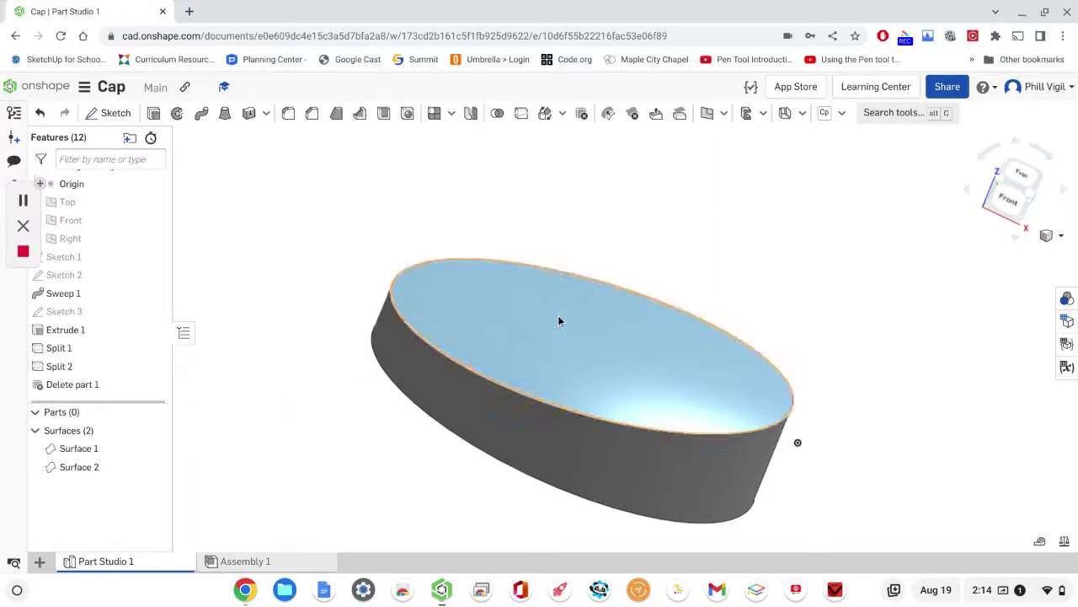
- Join the curved top, Surface 1, and the elliptical wall, Surface 2, with a Boolean union
click(498, 118)
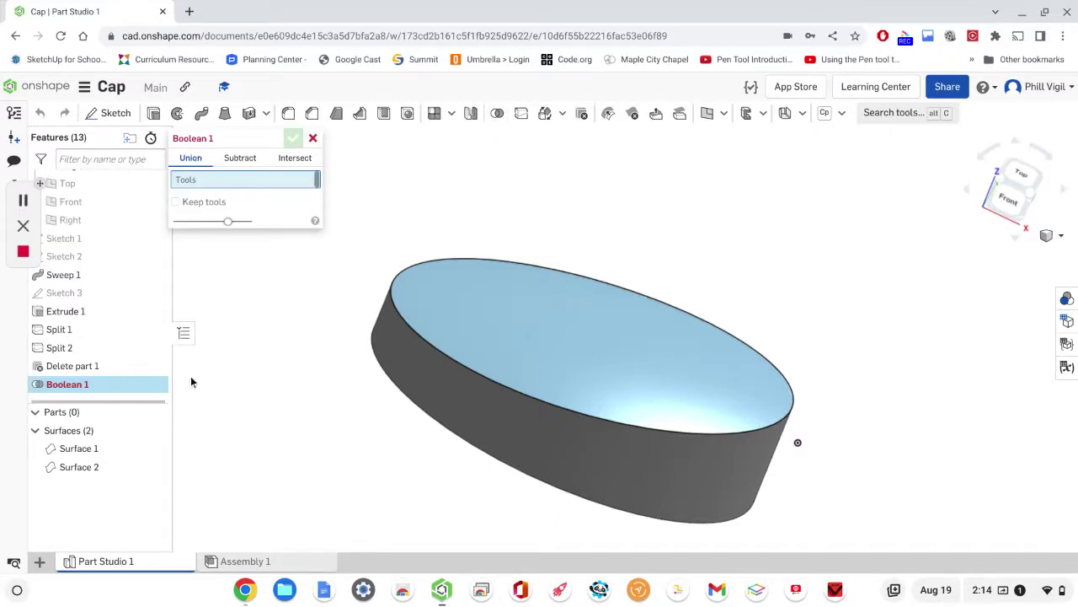
click(79, 450)
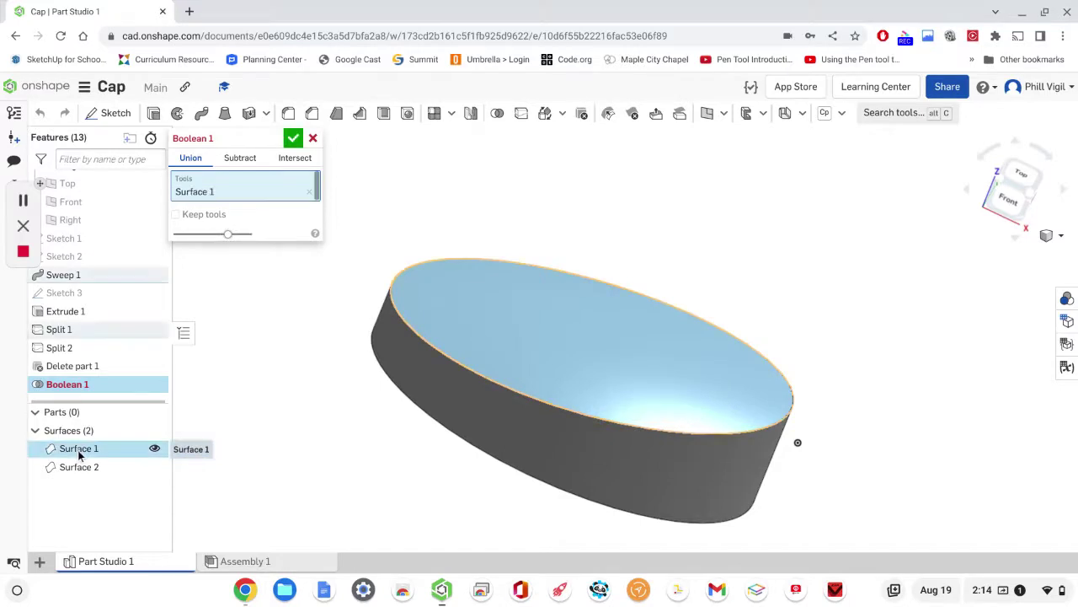
click(79, 469)
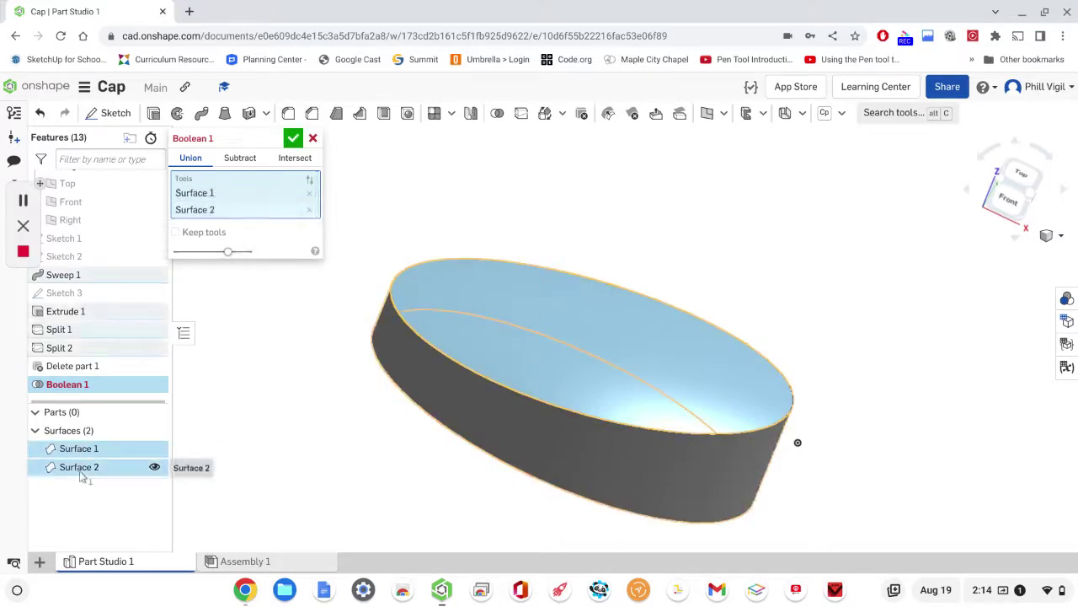
click(294, 139)
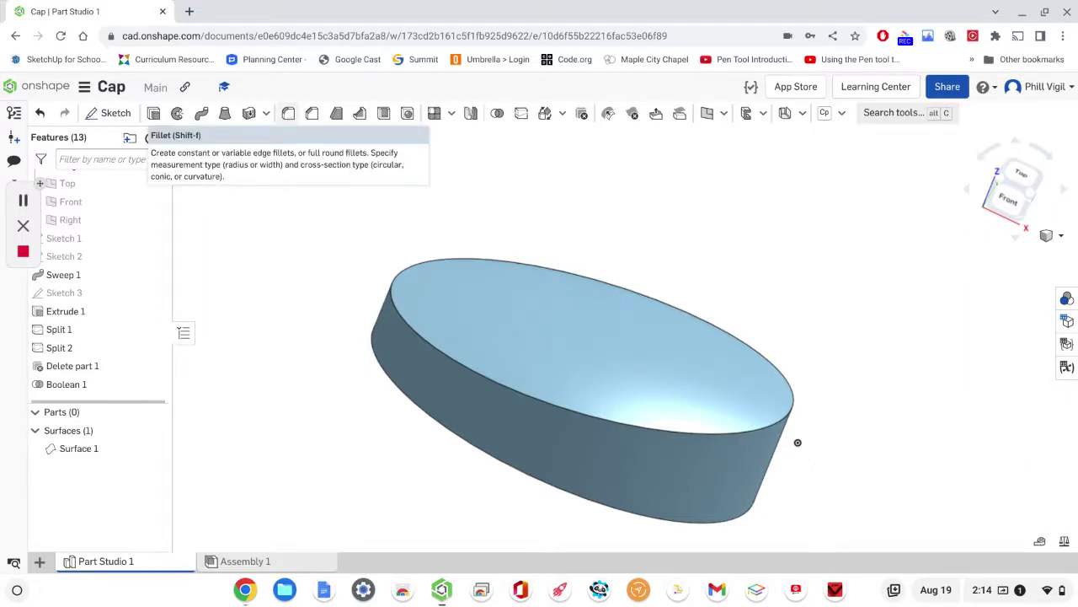
- Fillet the edge between the curved top and the wall with a 5 mm radius, Curvature cross section and 0.5 magnitude
click(291, 118)
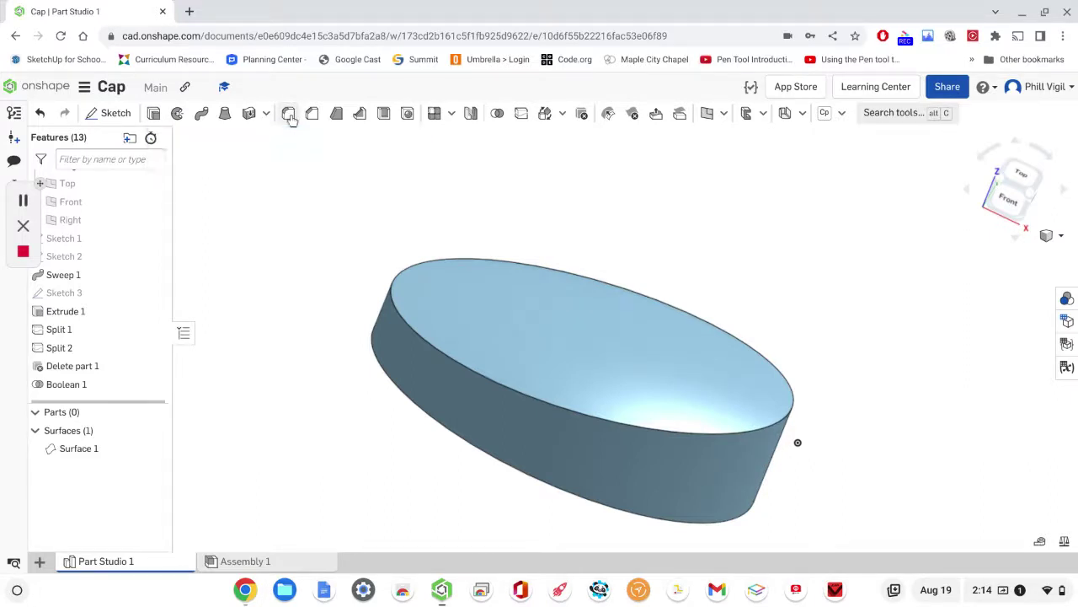
click(462, 263)
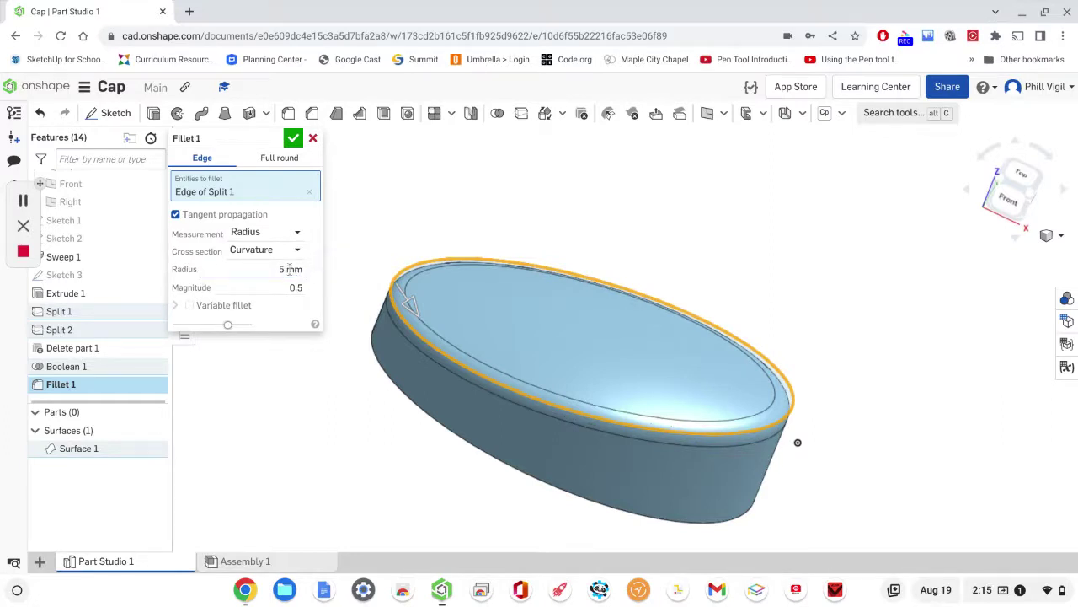
click(272, 253)
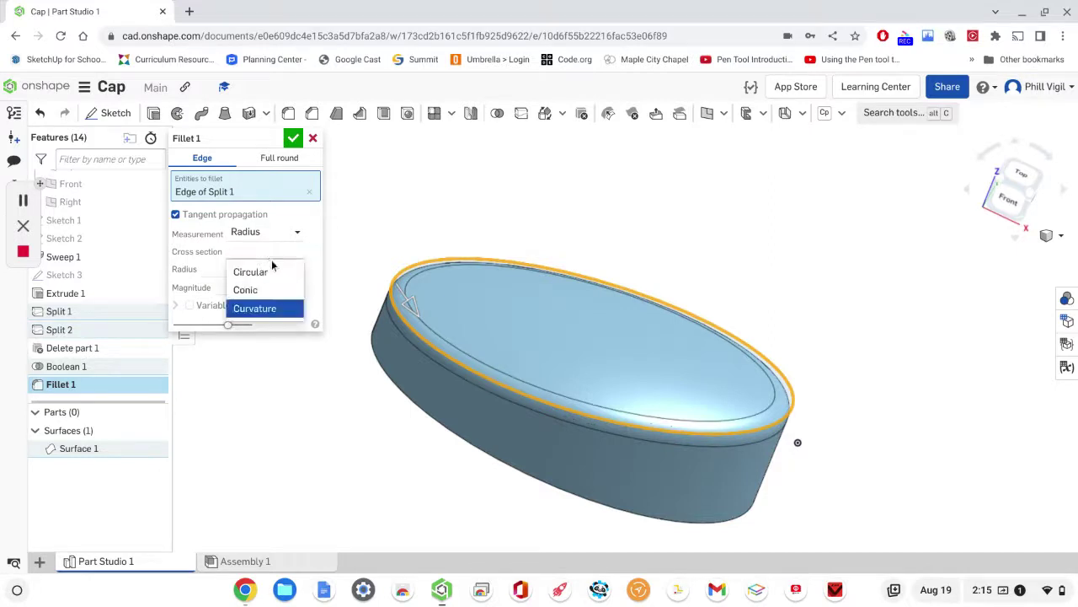
click(270, 271)
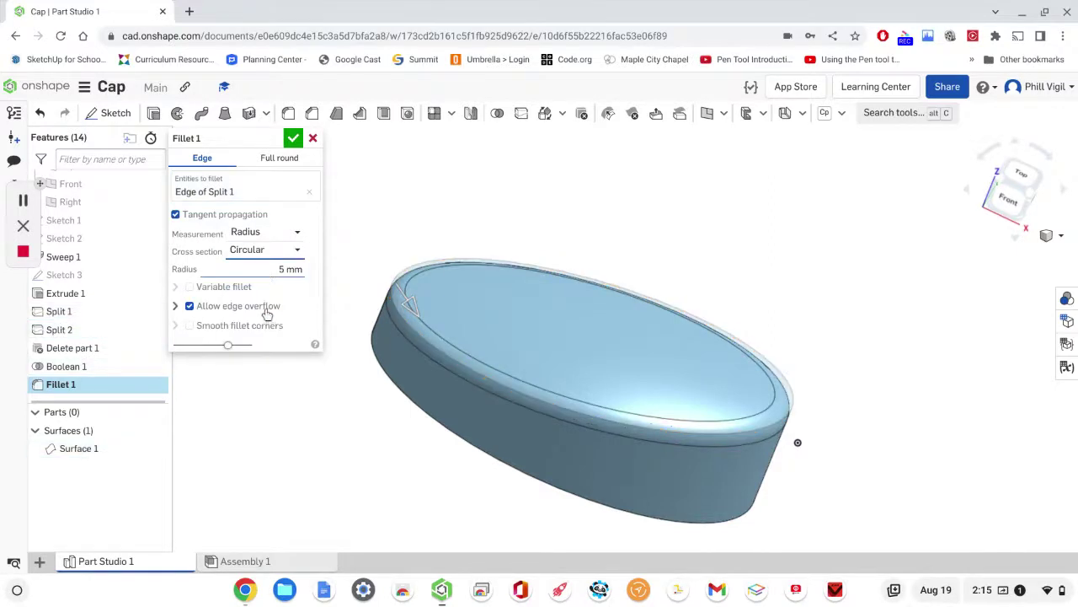
click(278, 252)
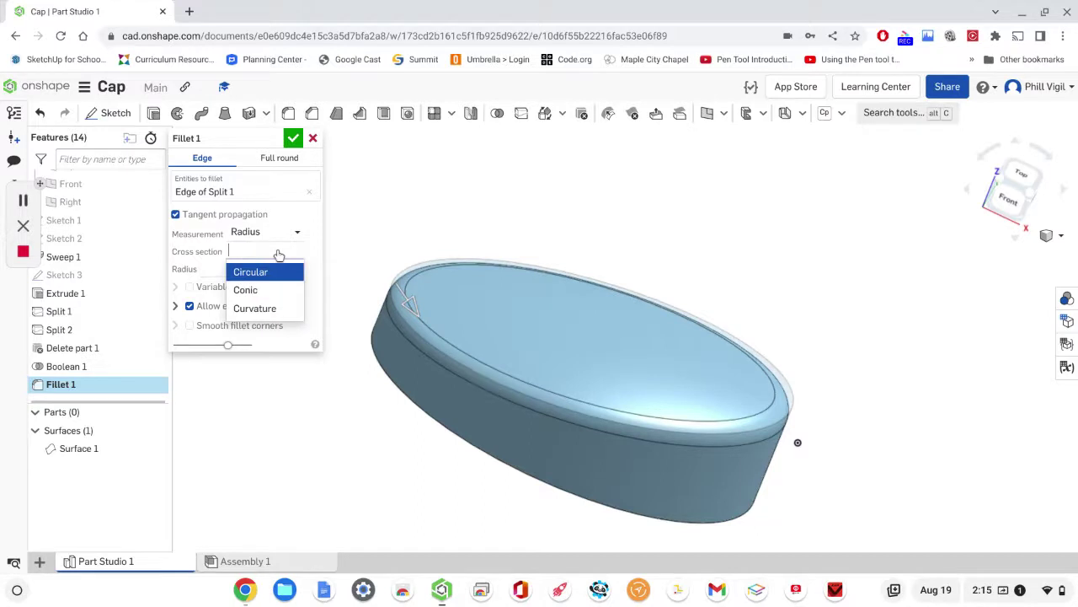
click(254, 308)
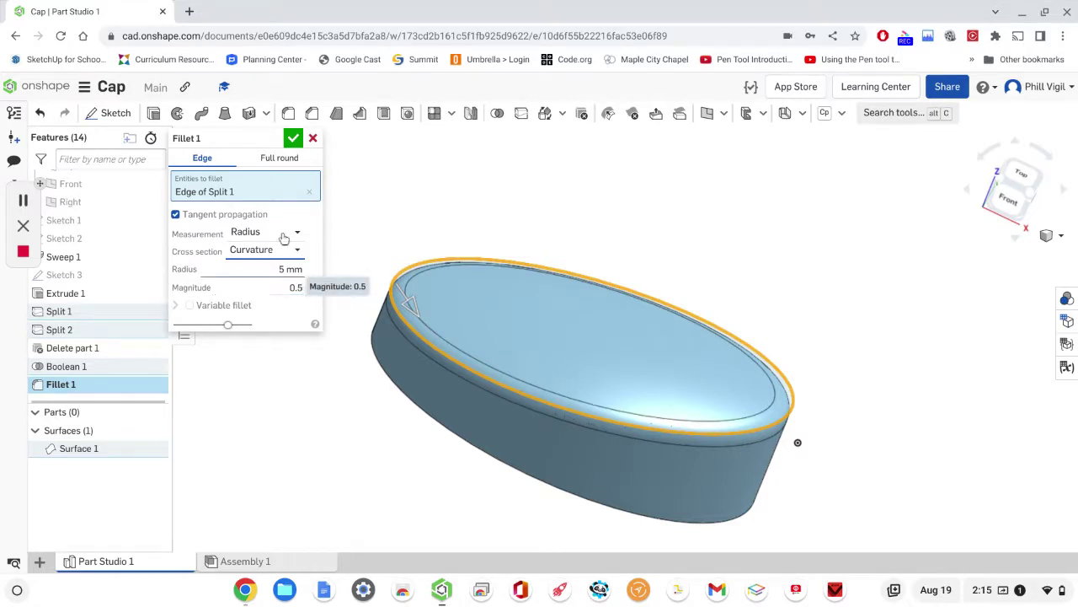
click(293, 138)
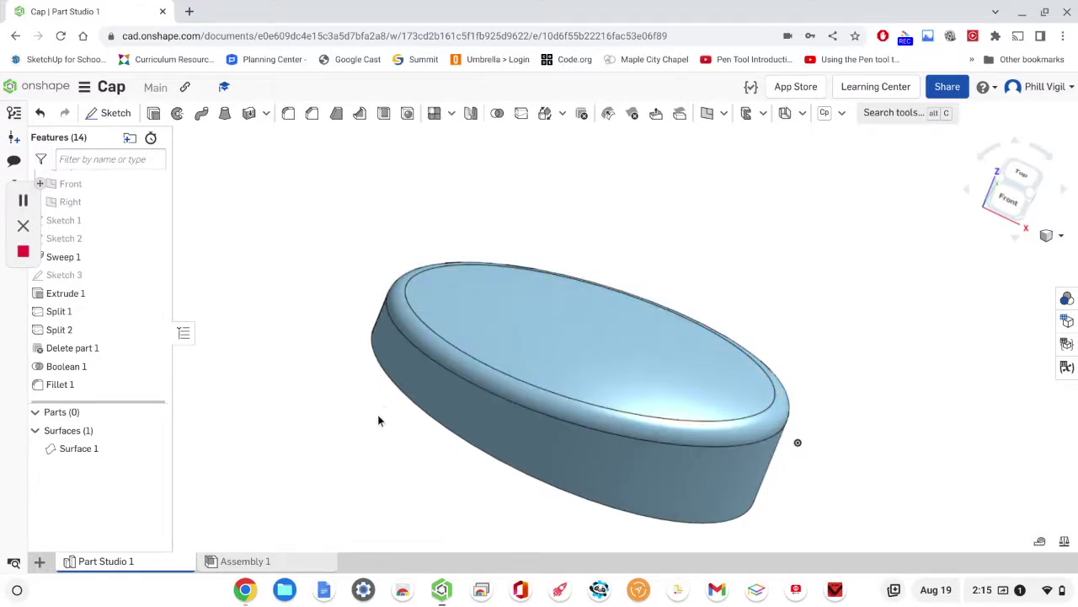
right_drag(378, 419, 397, 333)
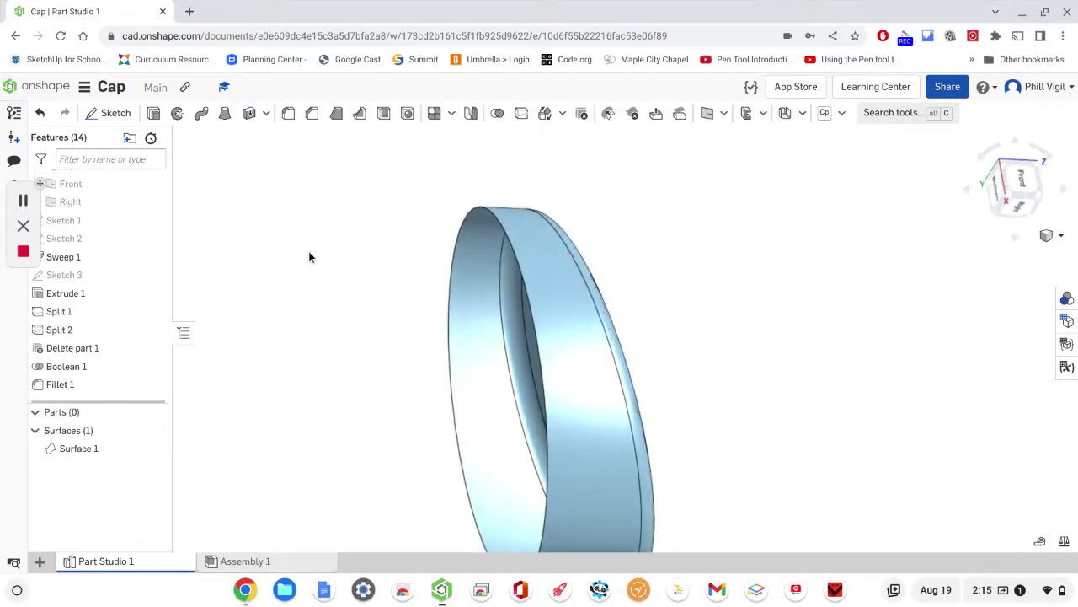
- Set up a Thicken feature on the joined cap surface, Surface 1, as a new part with a Direction 1 thickness of 2.5 mm
click(250, 115)
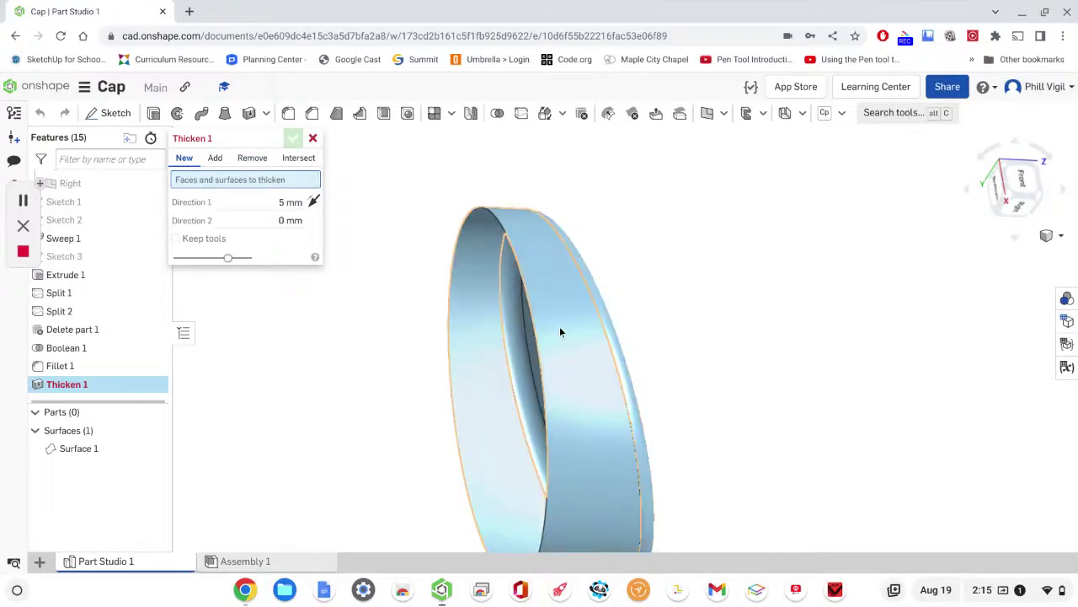
click(71, 448)
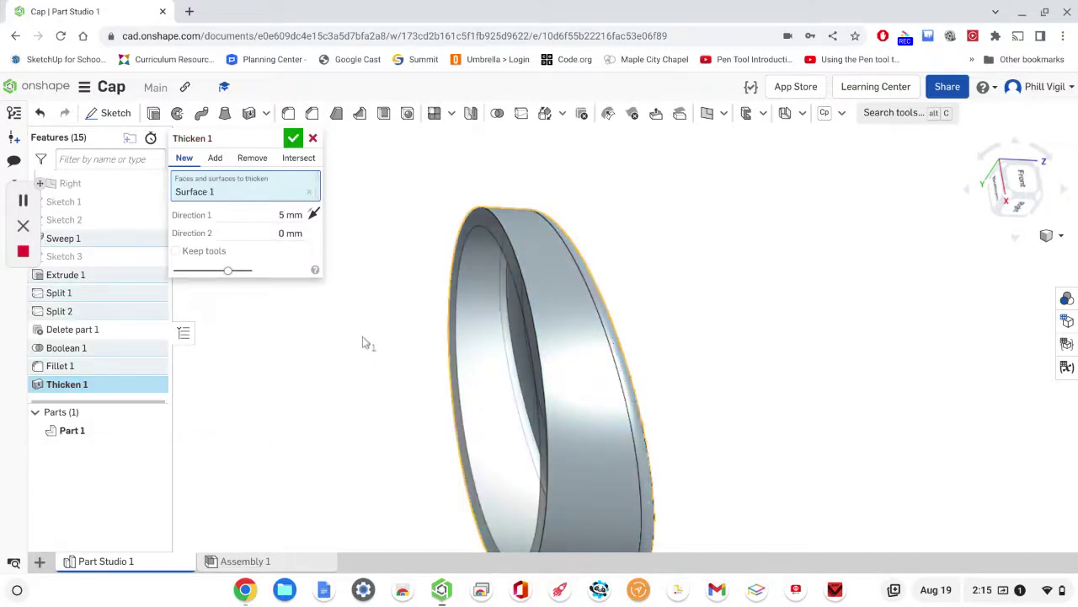
right_drag(381, 277, 457, 331)
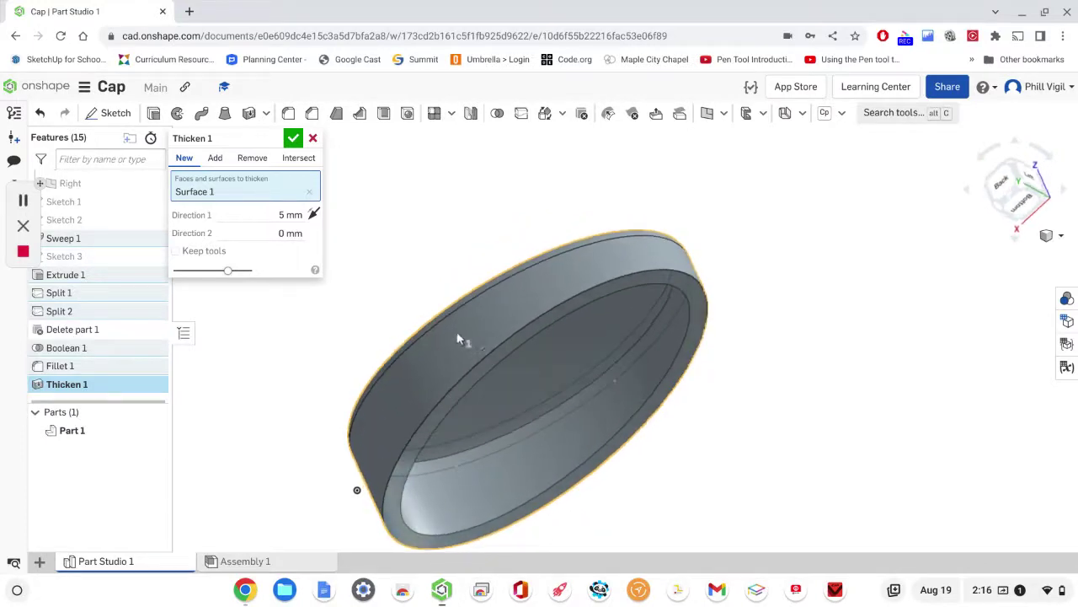
click(289, 216)
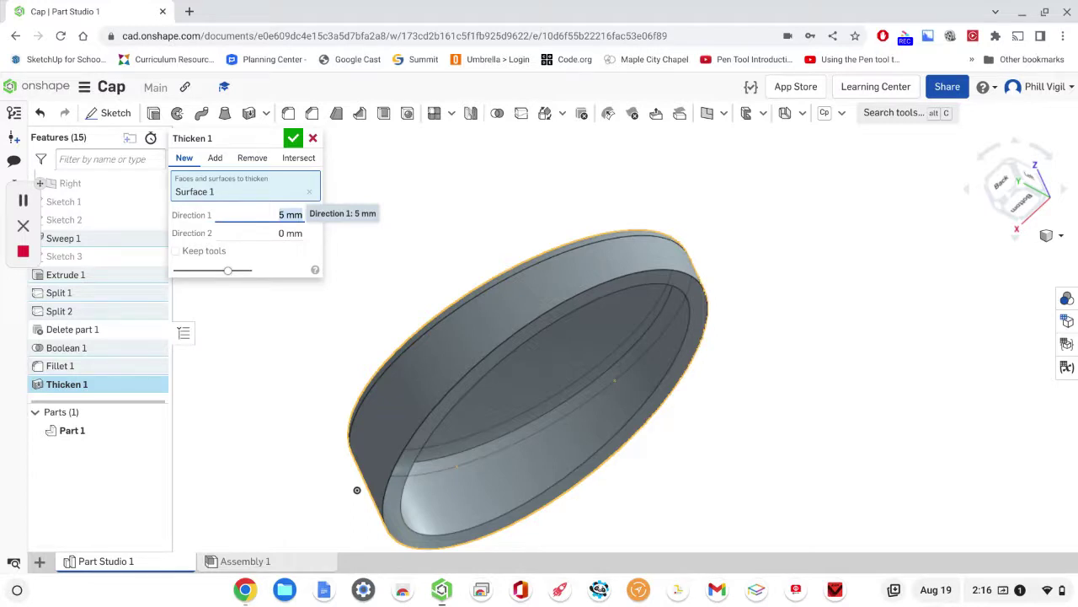
text(2.5)
key(Return)
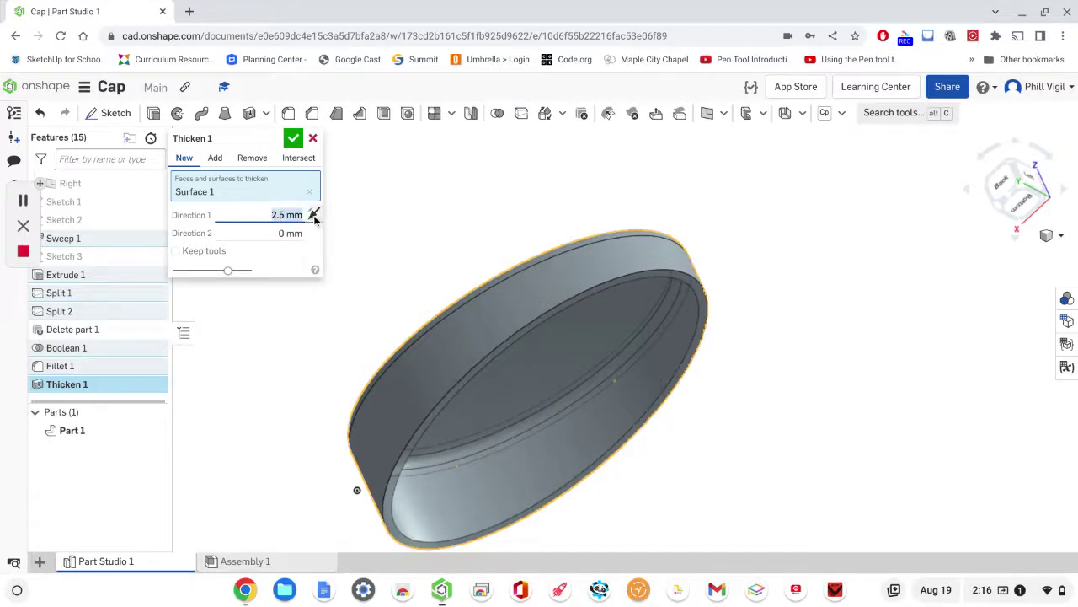
- Preview the thickening outside the cap surface, return its direction to the inside and accept the Thicken feature
click(313, 215)
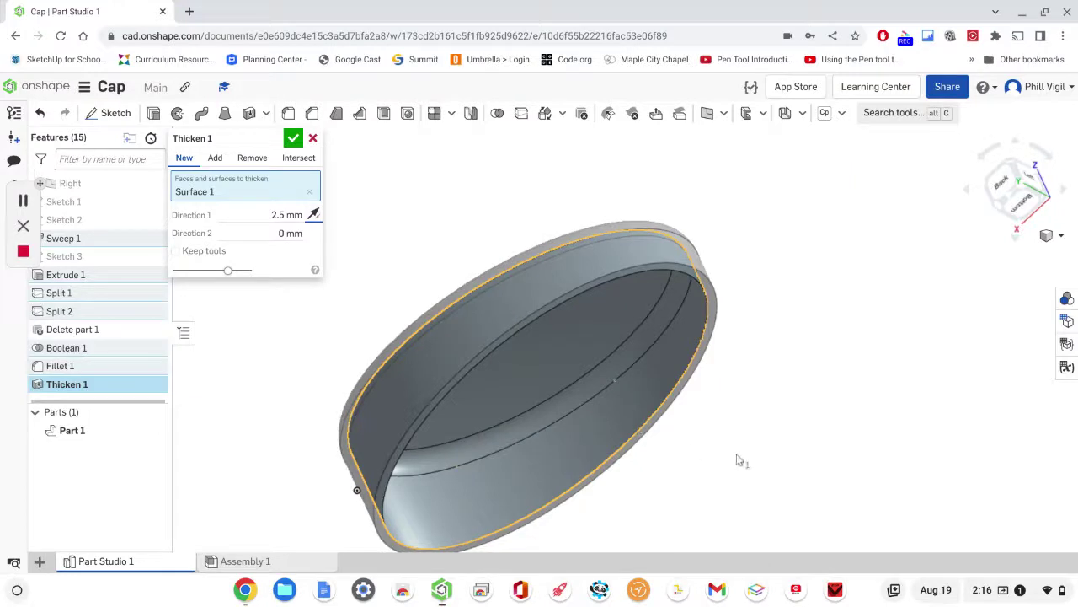
mouse_move(746, 457)
right_down()
mouse_move(733, 397)
mouse_move(749, 452)
mouse_move(771, 458)
right_up()
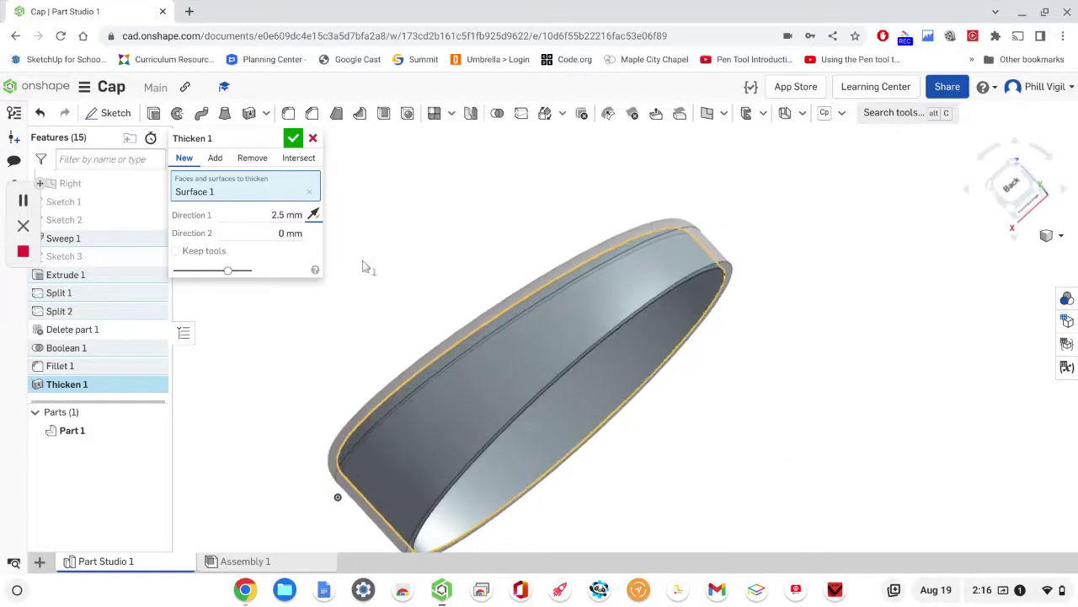
click(313, 215)
click(311, 216)
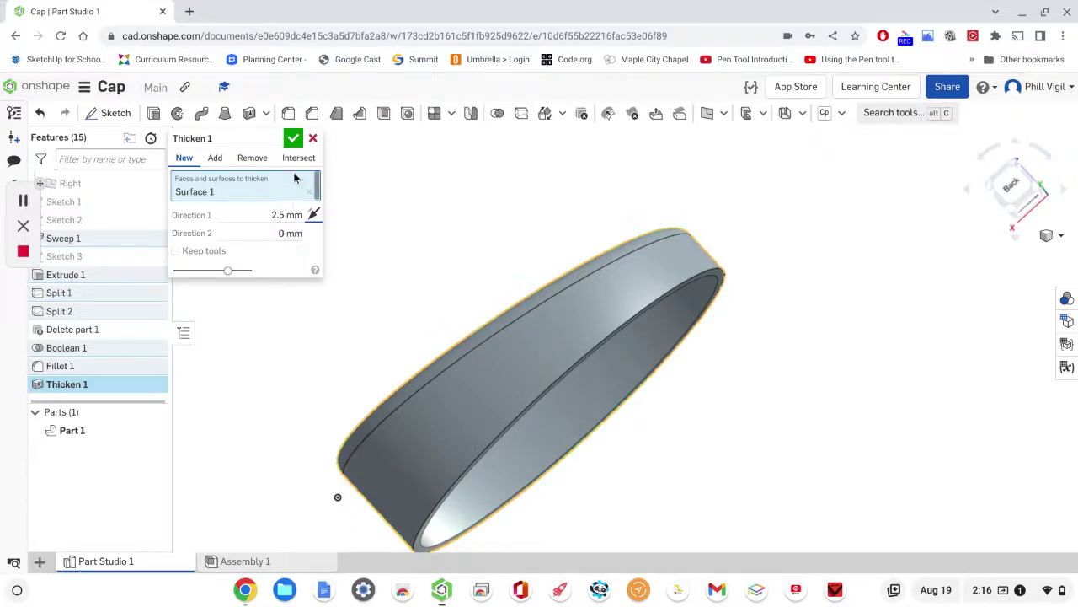
click(293, 139)
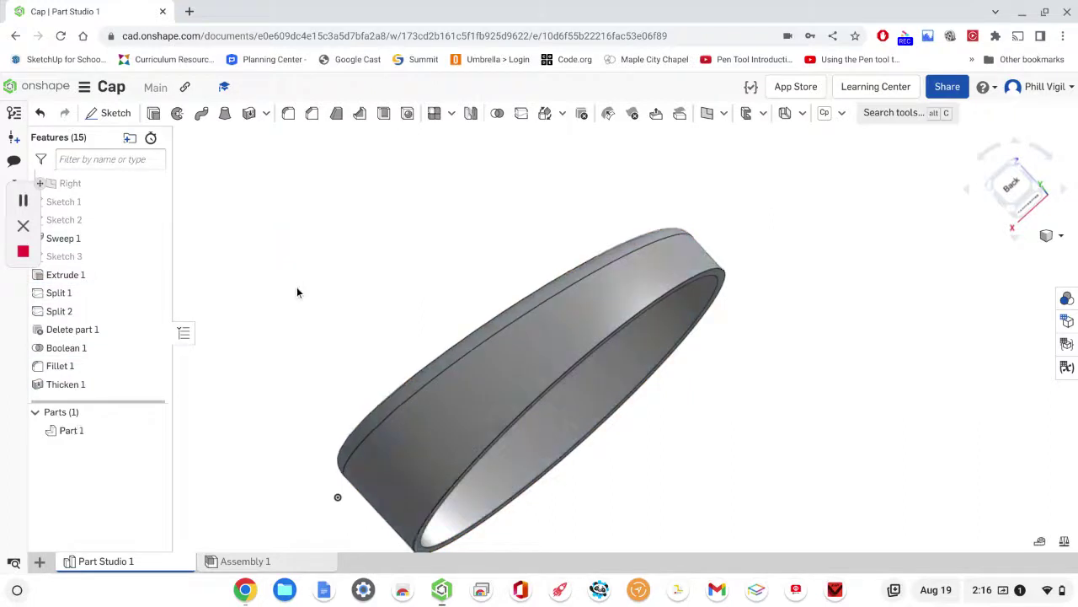